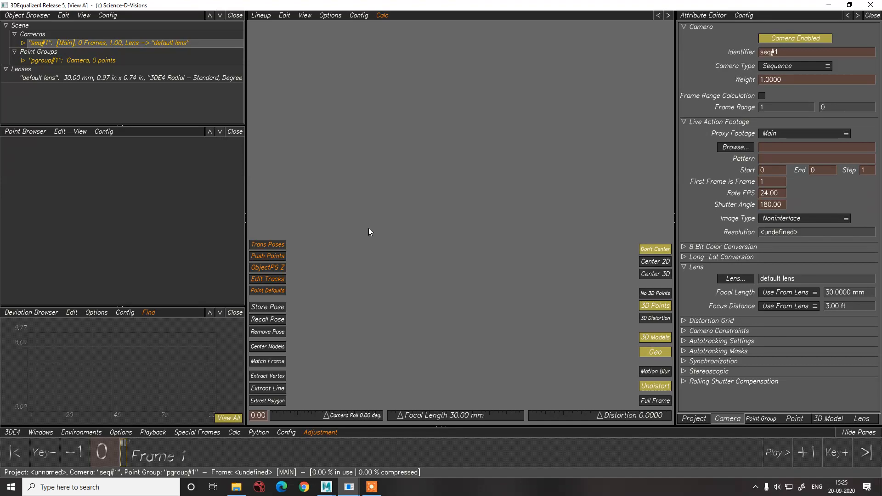
- Look over the Mustang scene files in File Explorer and the car model in Maya, and return to 3DEqualizer
click(236, 486)
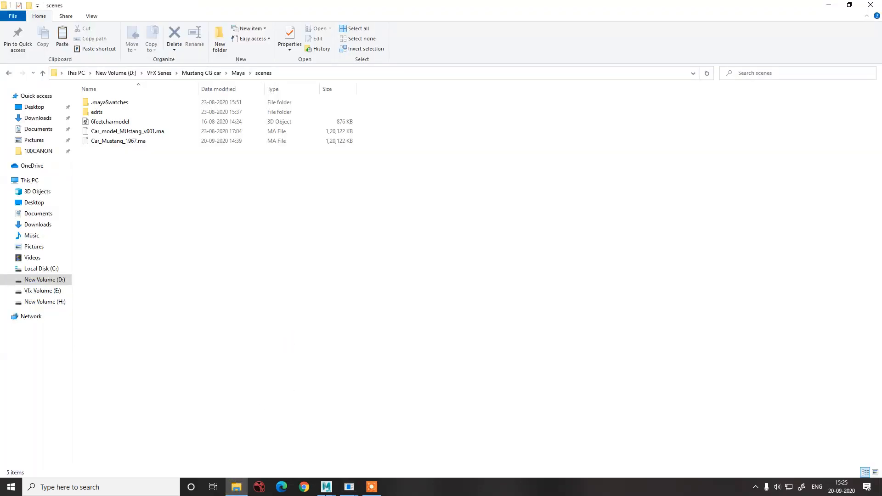
mouse_move(326, 487)
click(366, 441)
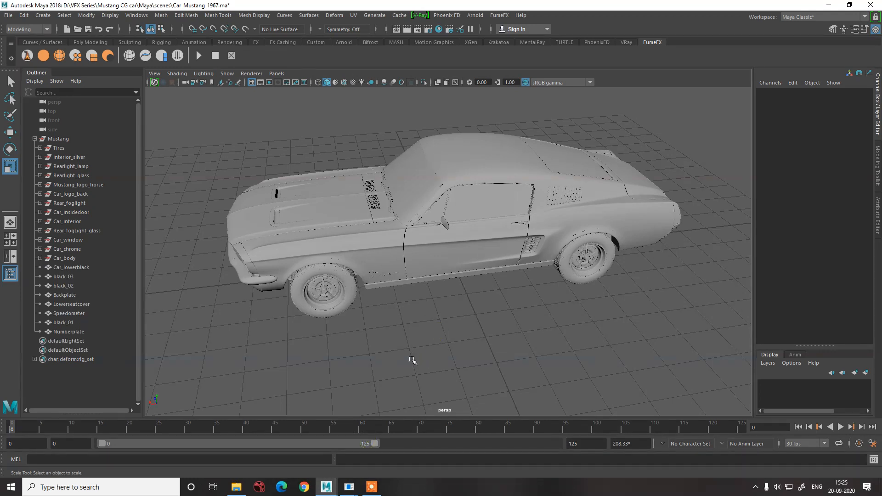
click(370, 461)
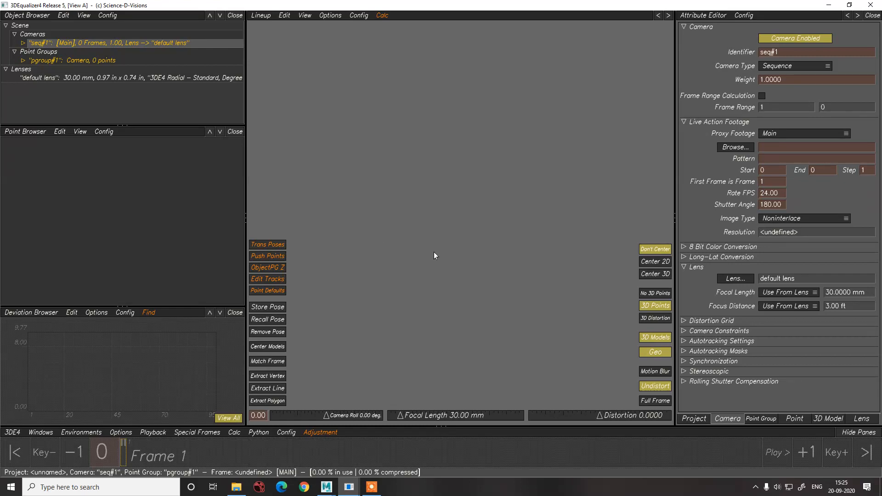
- Load the mustang_scan JPEG sequence from d:\VFX Series\Mustang CG car\Scan\JPEG as the camera's main live action footage
click(732, 148)
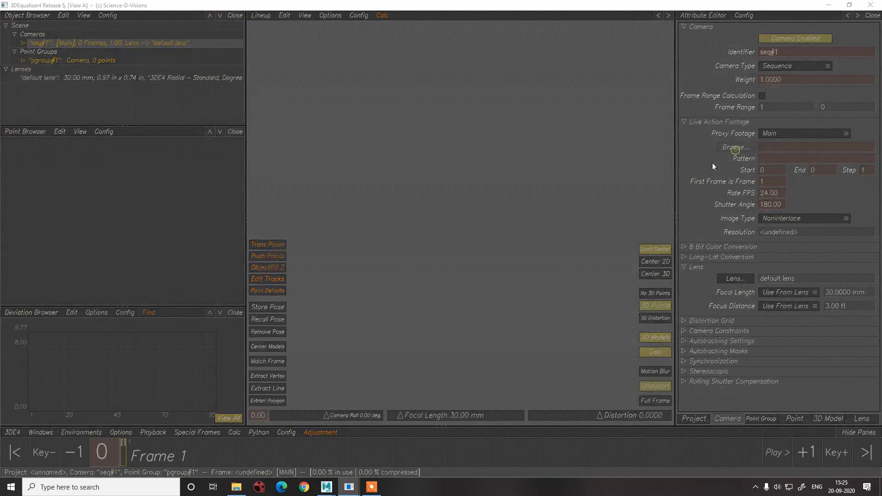
click(134, 96)
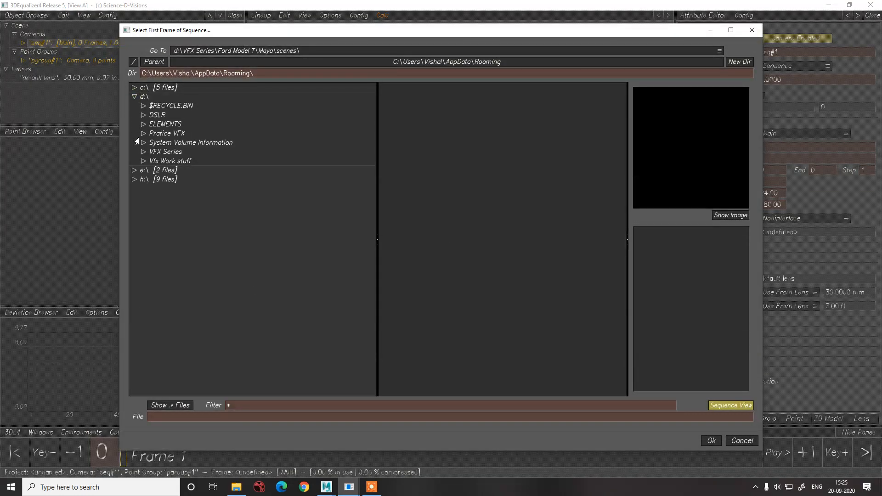
click(144, 151)
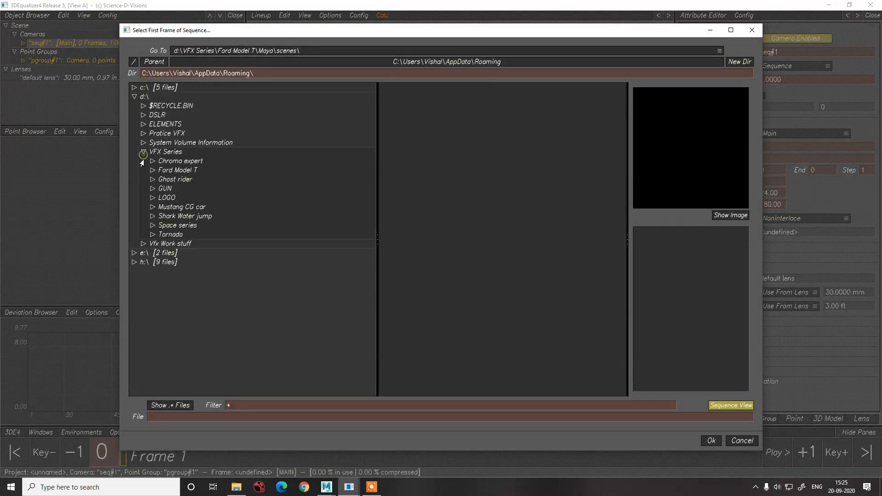
click(148, 206)
click(160, 299)
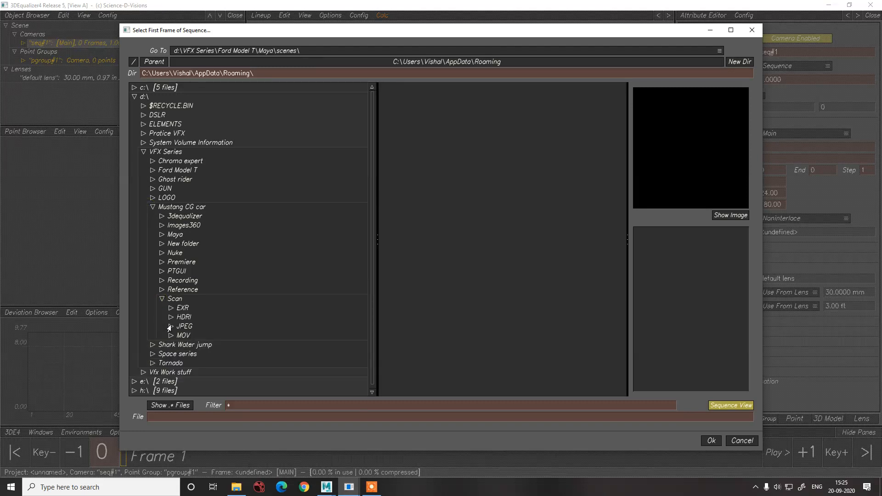
click(178, 327)
click(424, 89)
double_click(425, 89)
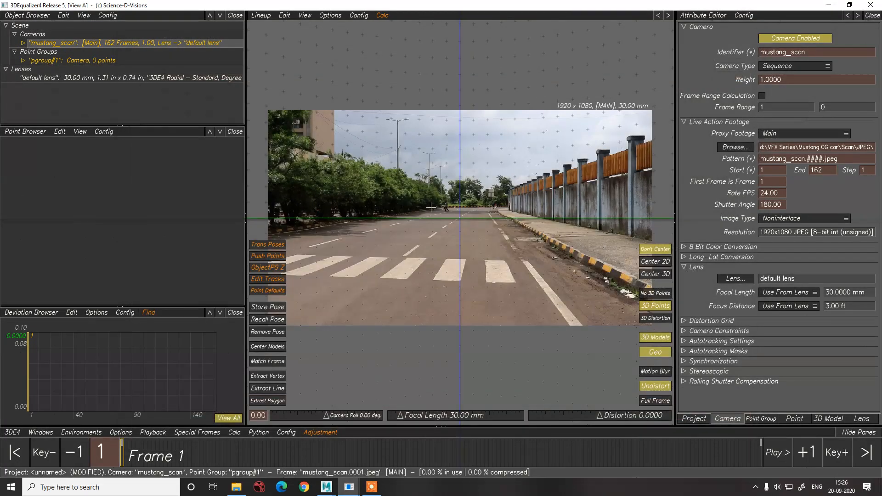
- Save the project as track_v001 in the 3dequalizer folder of Mustang CG car
click(12, 432)
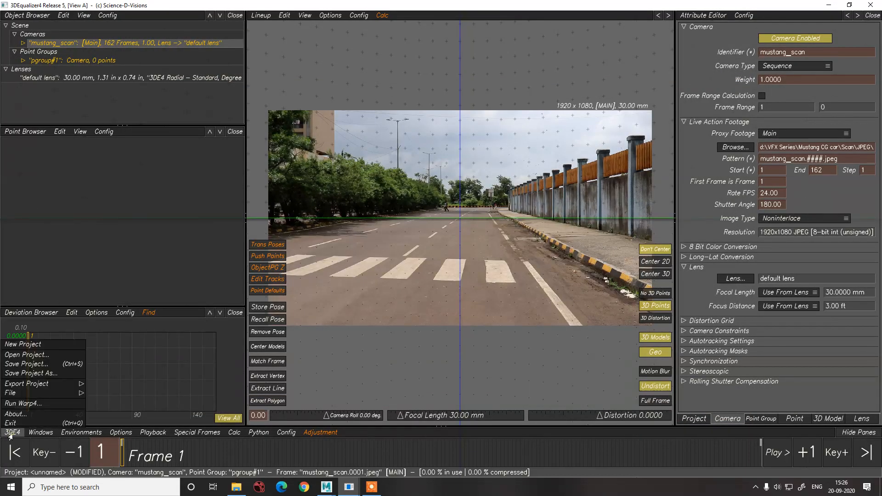
click(24, 373)
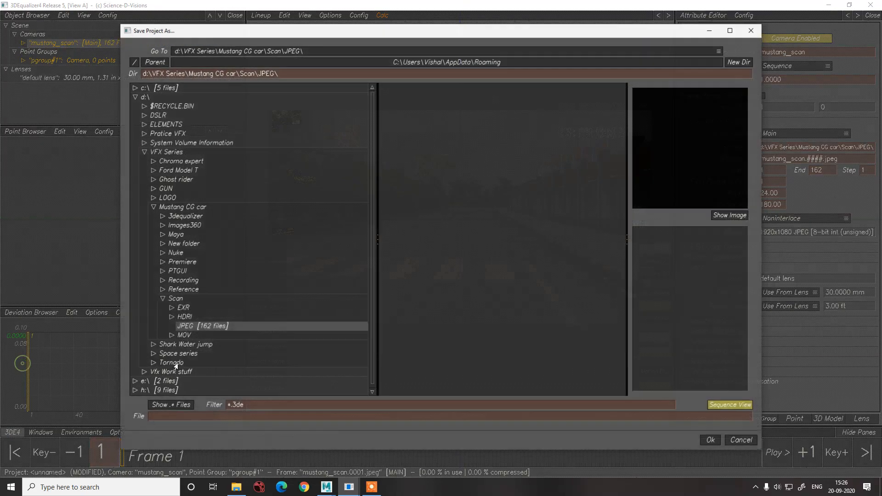
click(188, 219)
click(191, 415)
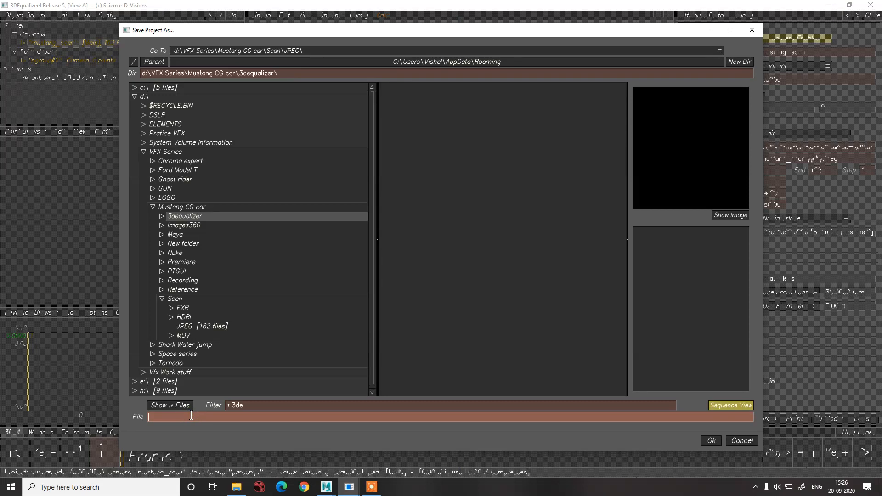
text(track_v001)
key(Return)
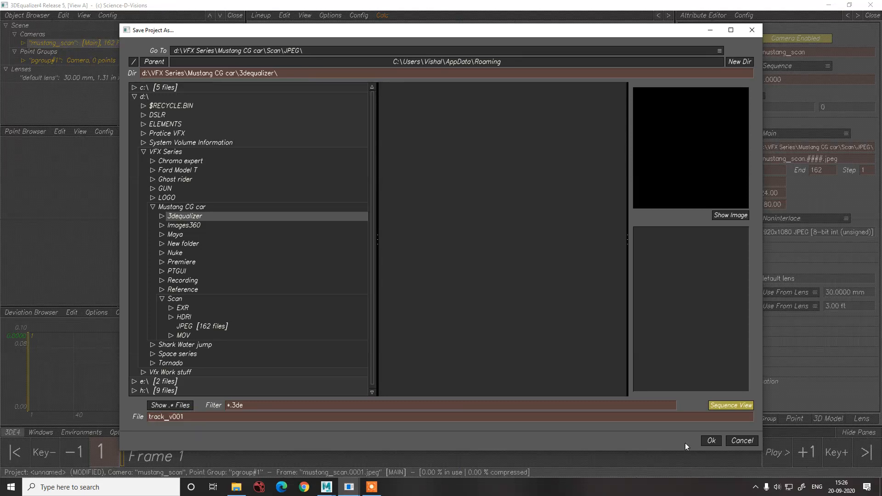
click(711, 440)
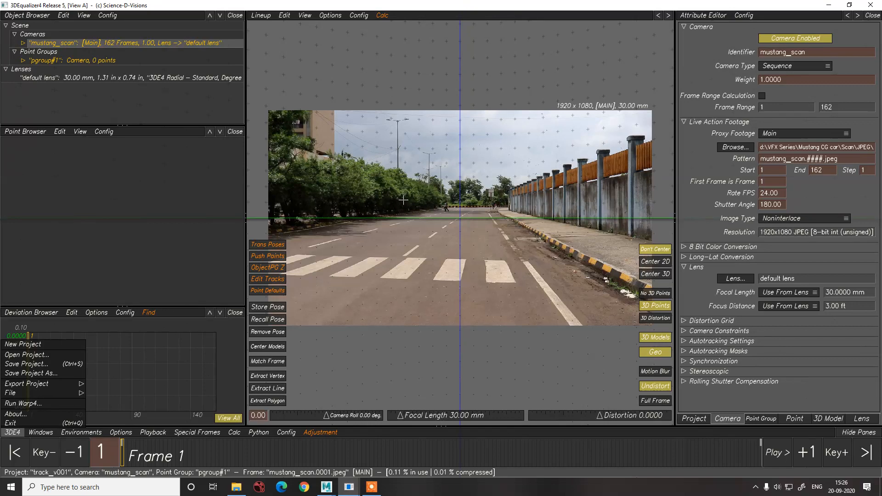
- Review the loaded footage by scrubbing and playing it back, and return to frame 1
click(256, 458)
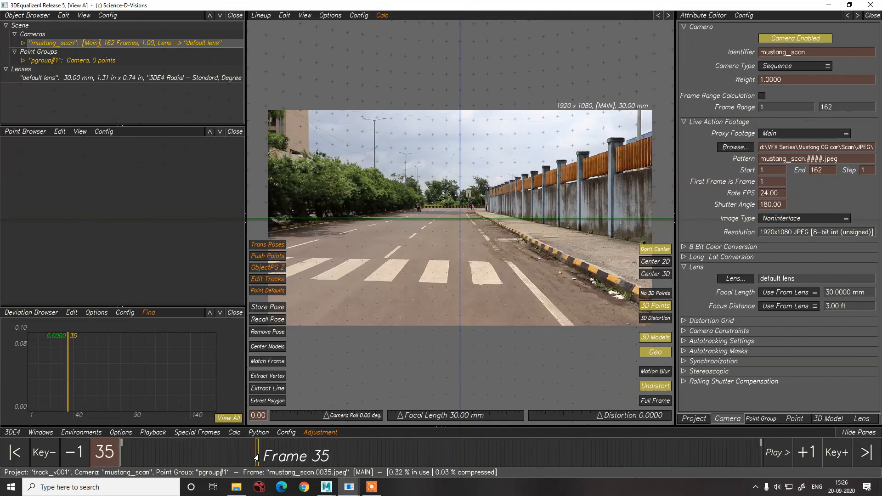
key(space)
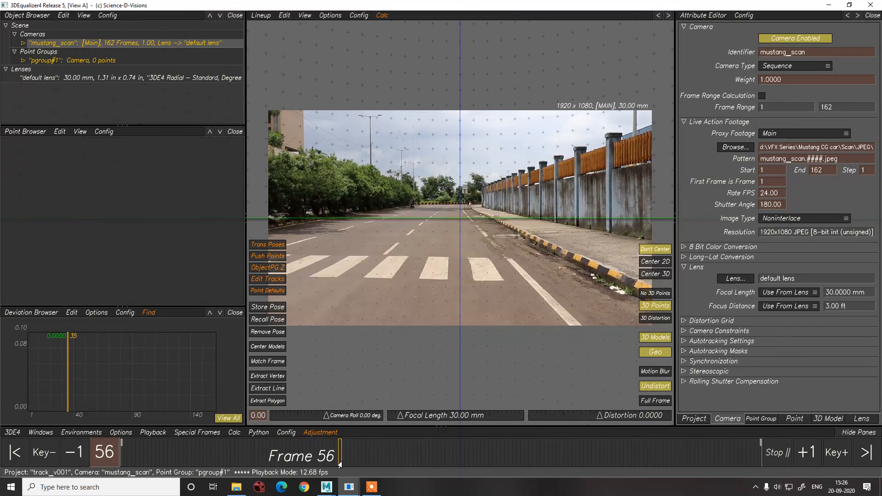
key(space)
drag(321, 459, 86, 451)
- Export the buffer compression file for the mustang_scan sequence
click(91, 437)
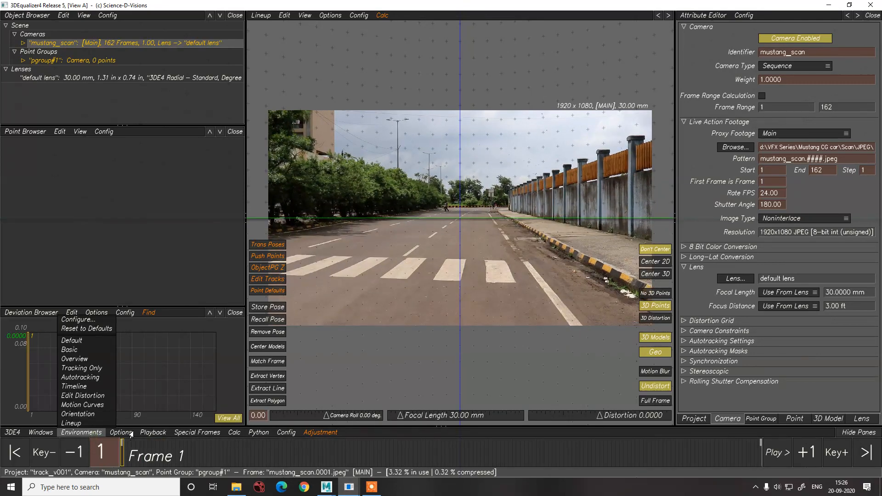
click(148, 433)
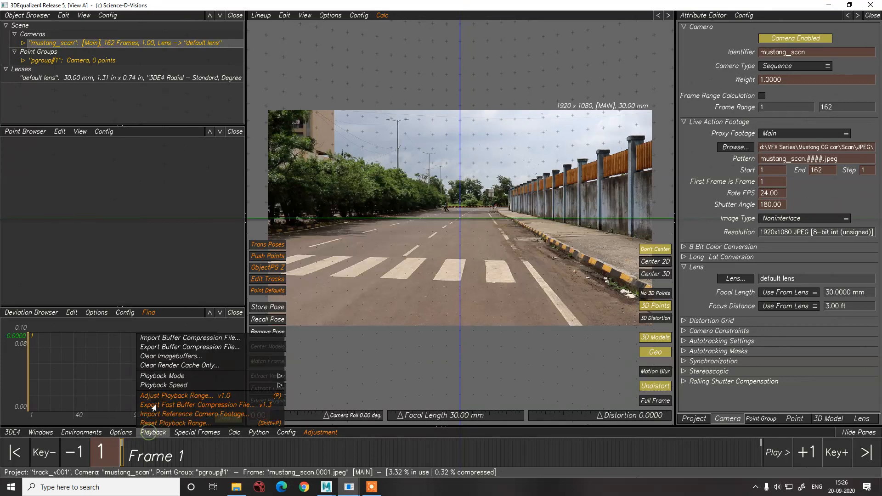
click(163, 347)
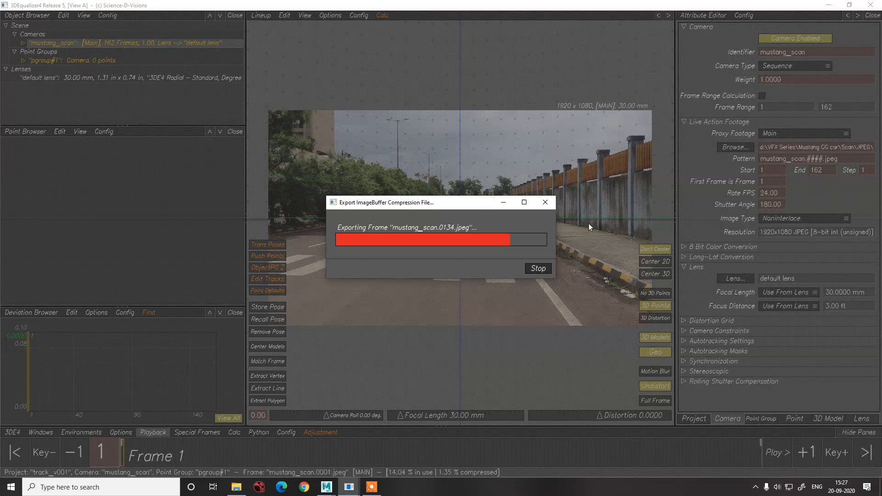
click(371, 487)
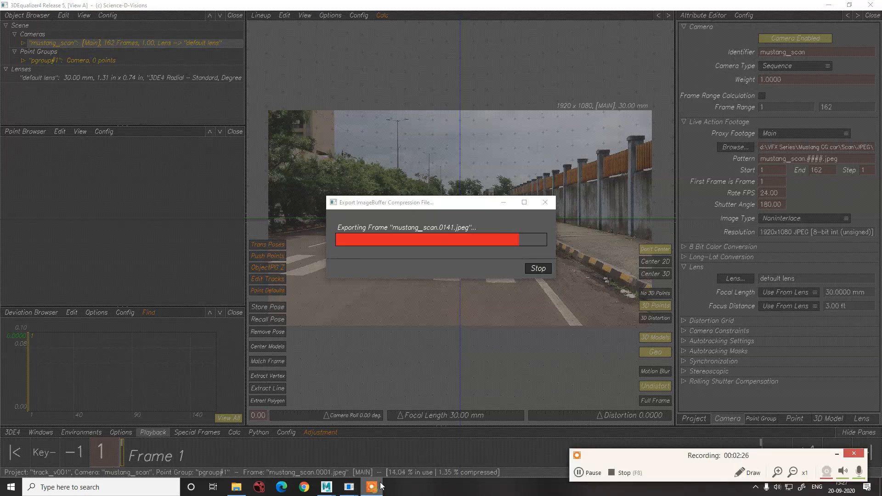
click(835, 454)
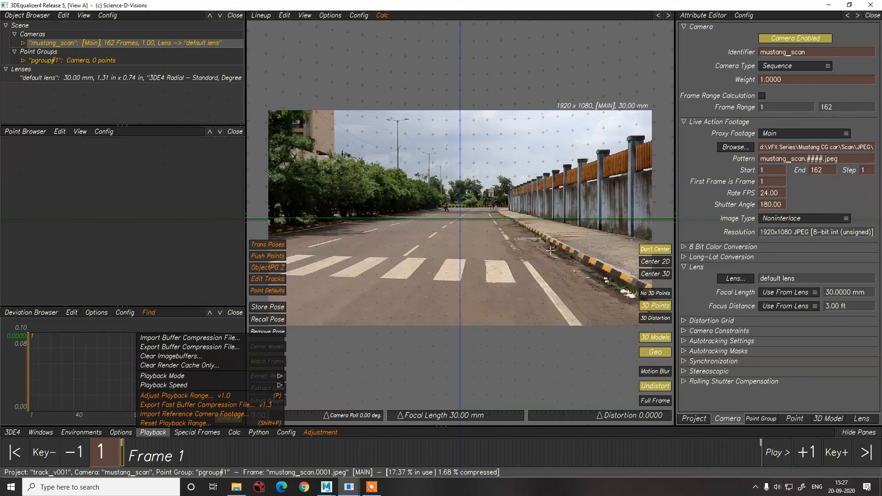
- Set the focal length of the default lens to 24 mm
click(859, 418)
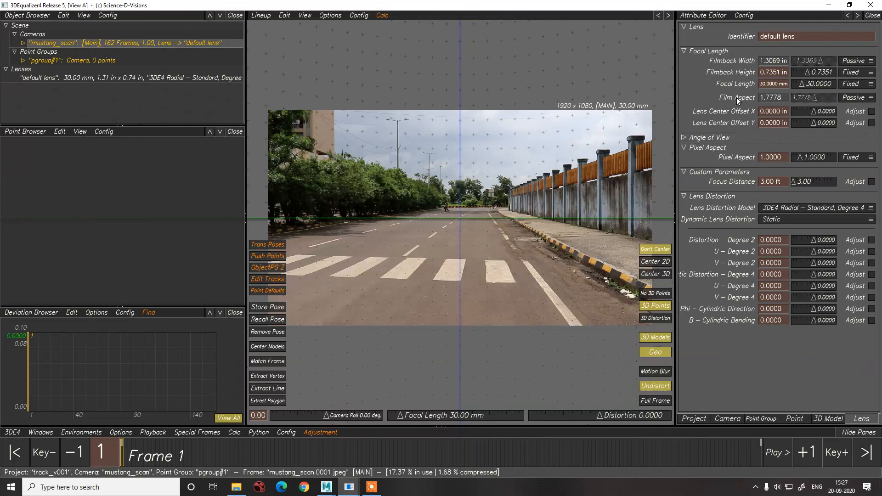
click(773, 83)
text(24)
key(Return)
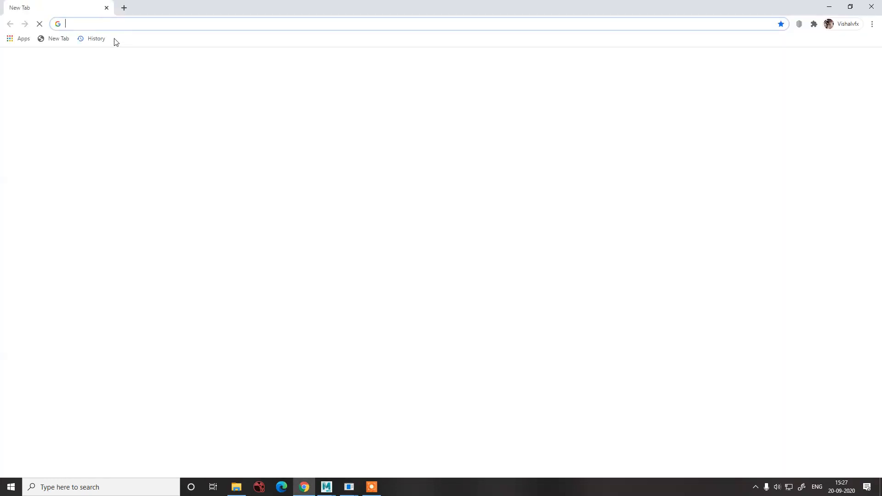
- Search the web in Chrome for "canon 200d filmback" and copy the sensor width of 22.3 mm
text(canon 200d filmback)
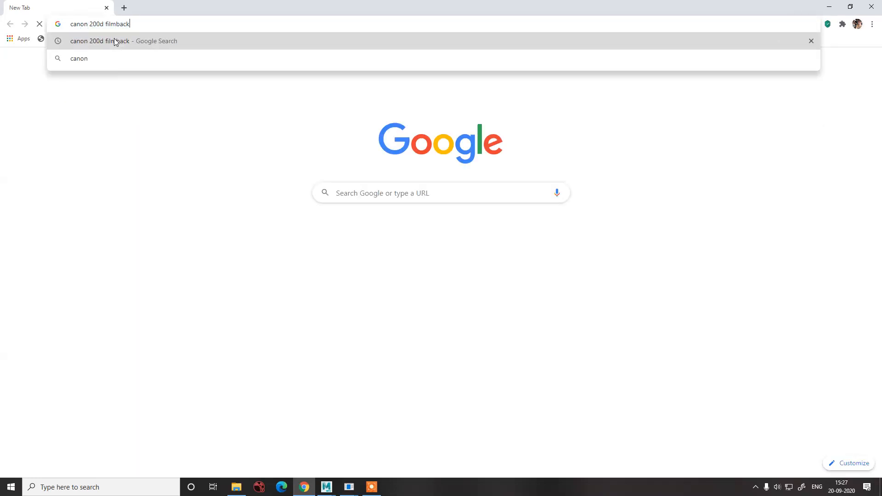
key(Return)
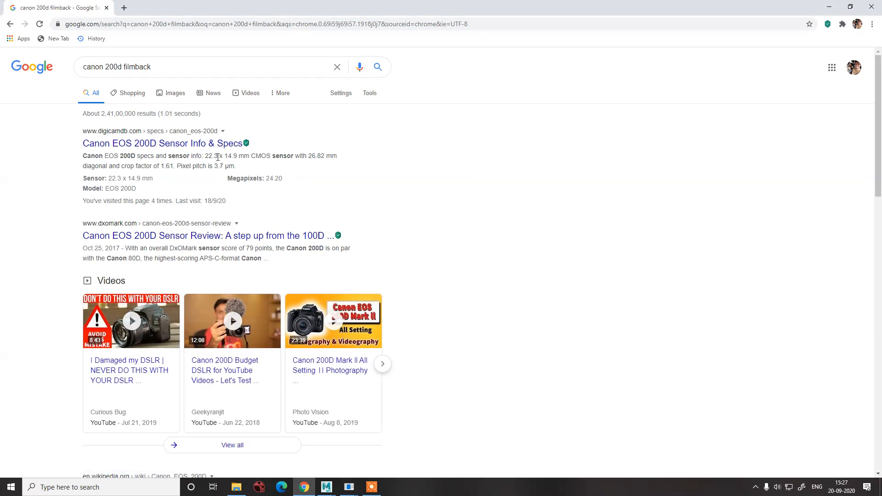
drag(219, 156, 205, 156)
key(ctrl+c)
- Convert the copied sensor width with a web search for "22.3 mm in inches" in a new browser page and pick up the inch value
mouse_move(349, 487)
click(399, 447)
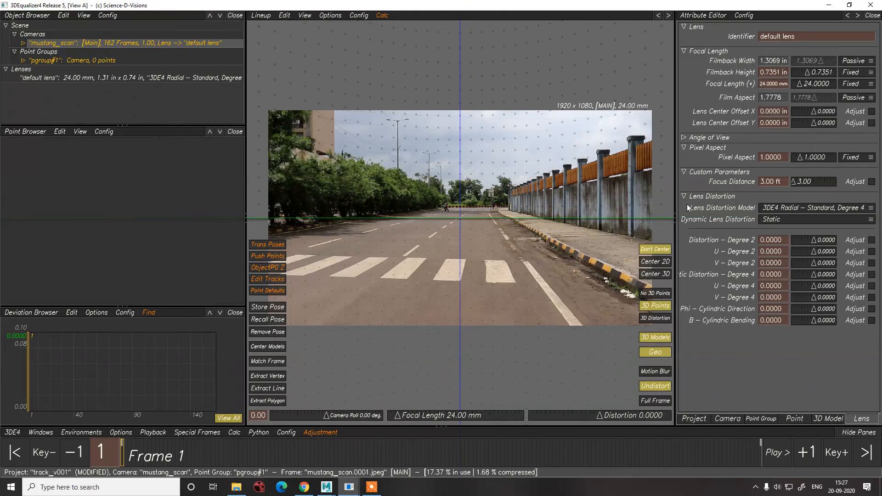
click(304, 487)
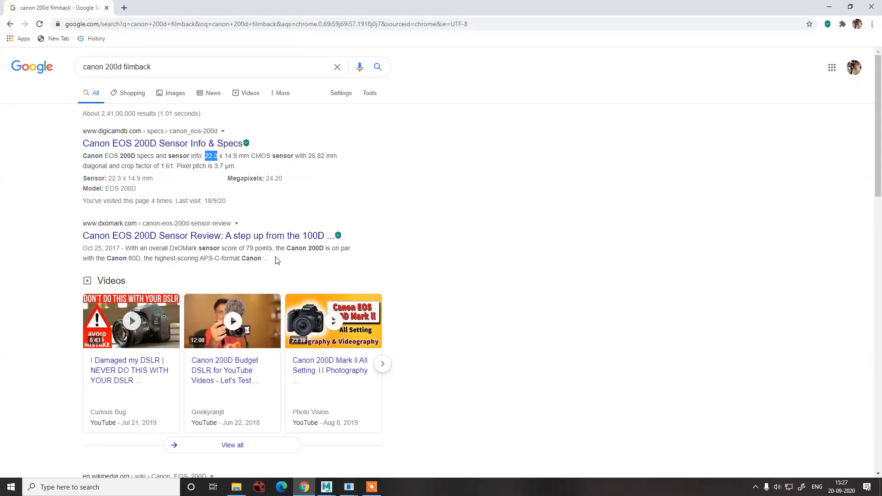
key(ctrl+t)
key(ctrl+v)
click(152, 63)
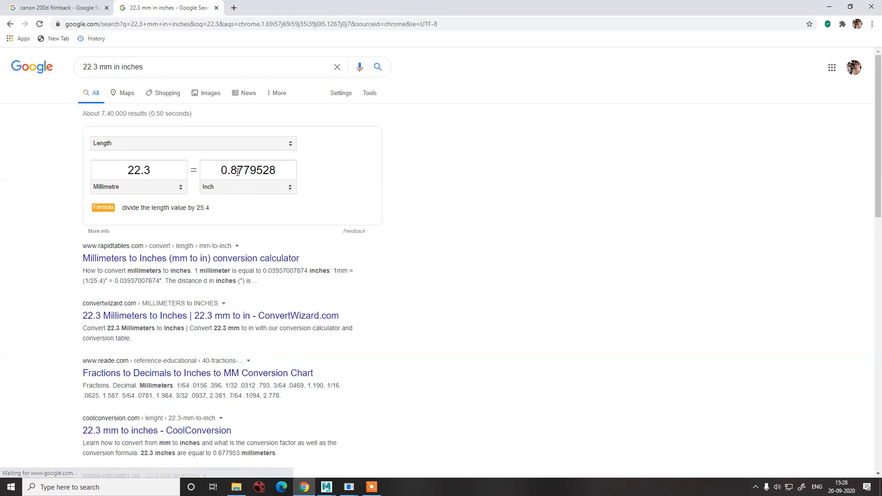
double_click(237, 172)
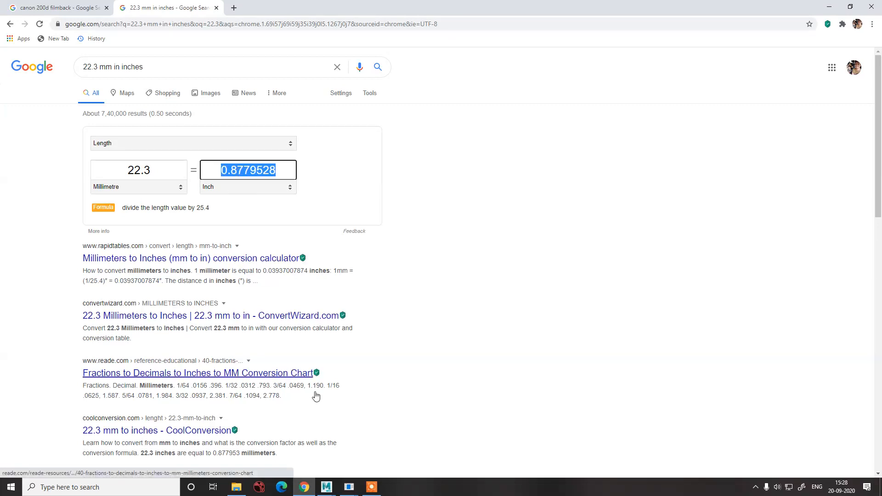
- In 3DEqualizer, switch the default lens's Filmback Width from Passive to Adjust and set it to 0.8779 in
click(349, 487)
click(570, 441)
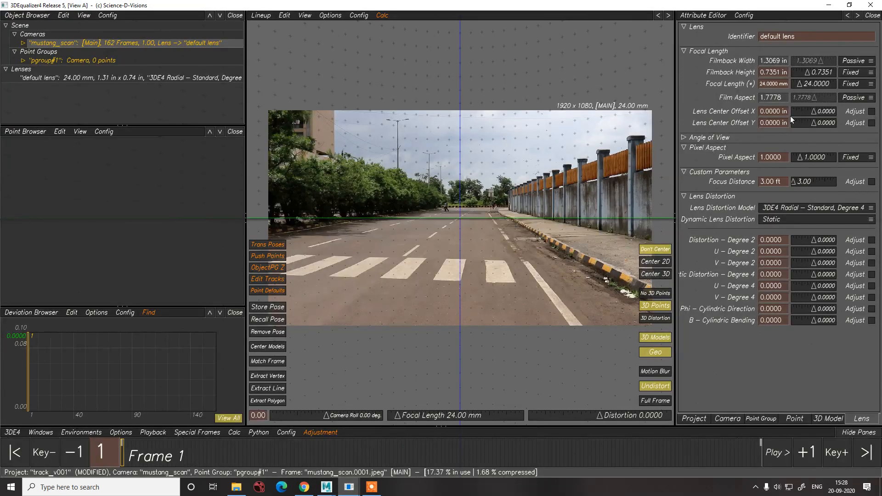
click(854, 61)
click(849, 52)
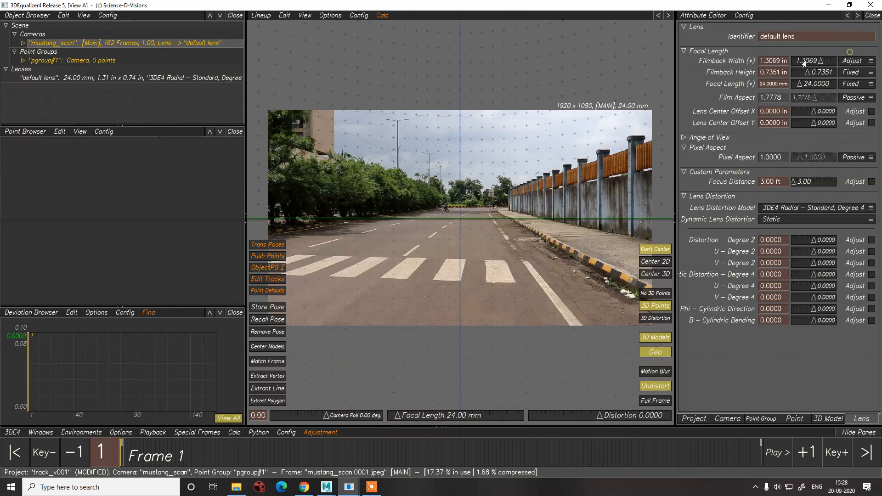
click(766, 61)
key(Return)
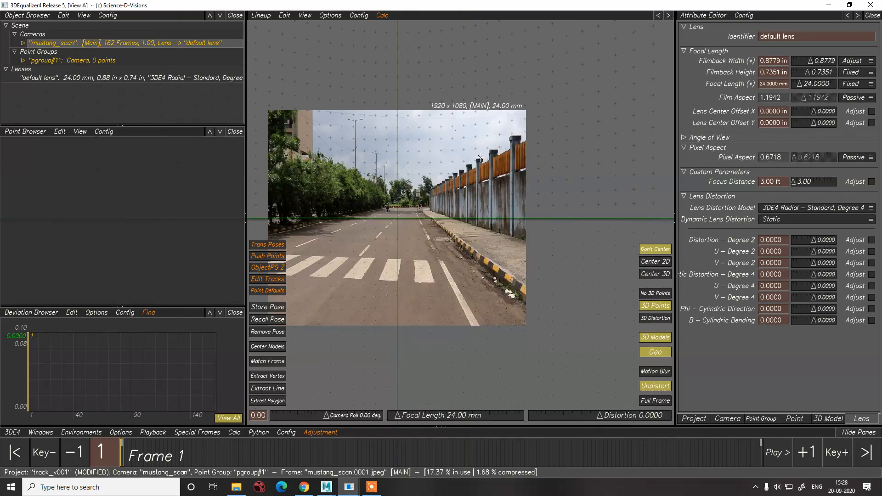
- Back in Chrome, copy the sensor height of 14.9 mm from the Canon 200D results and convert it to inches in the length converter
click(312, 487)
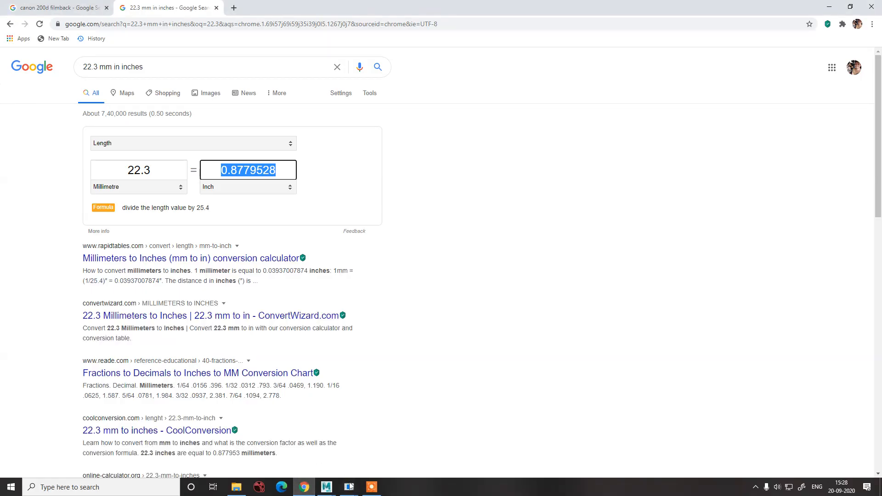
click(97, 11)
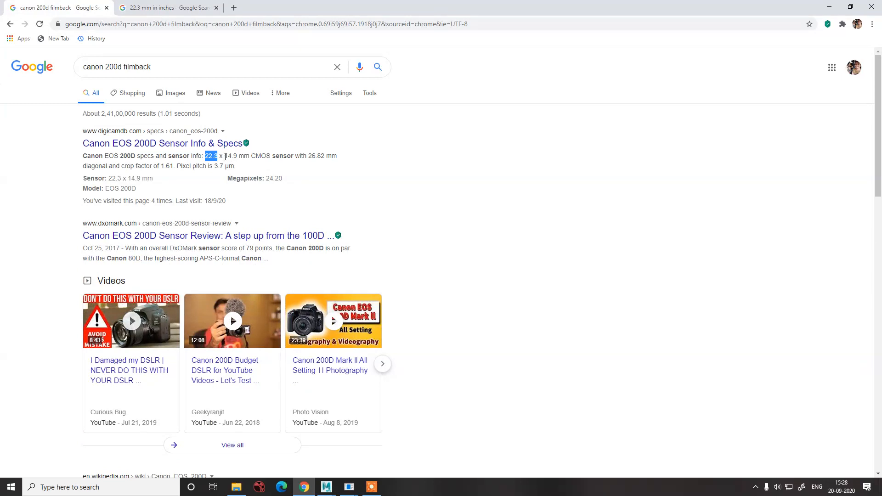
drag(224, 156, 240, 156)
key(ctrl+c)
click(168, 8)
double_click(141, 170)
key(ctrl+v)
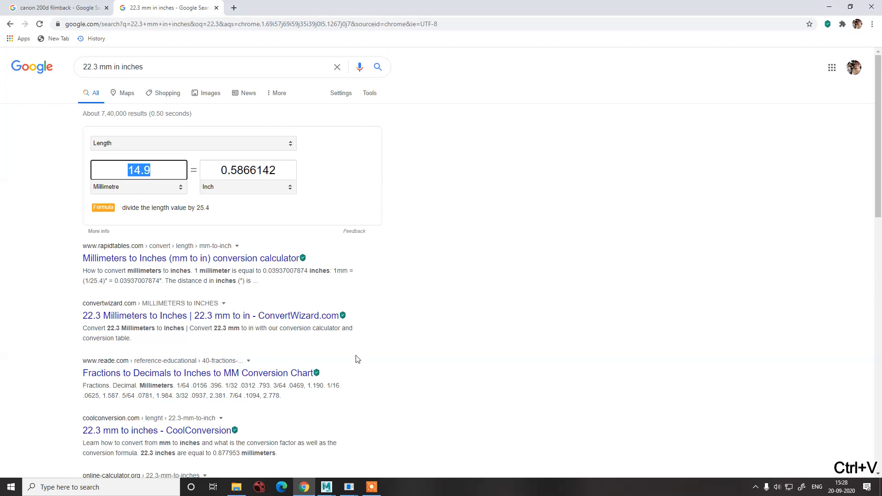
click(370, 486)
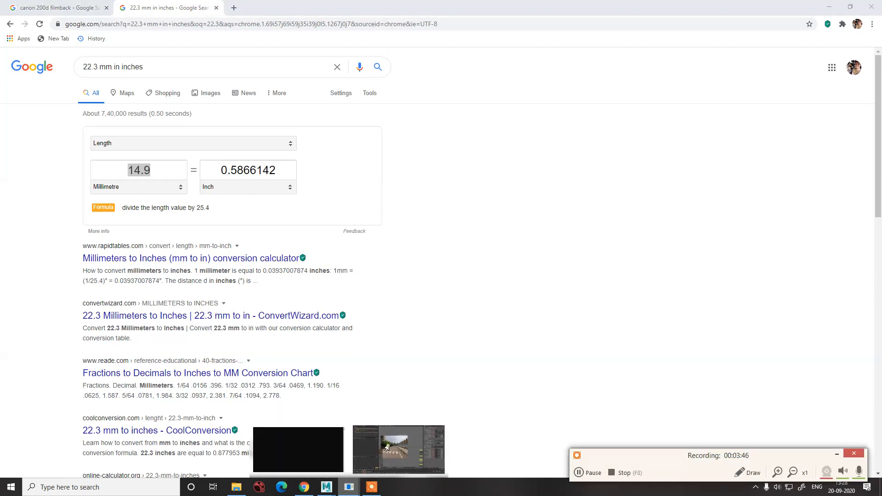
- Switch back to 3DEqualizer and set the default lens's Filmback Height to Adjust with a value of 0.5866 in
click(349, 486)
click(853, 73)
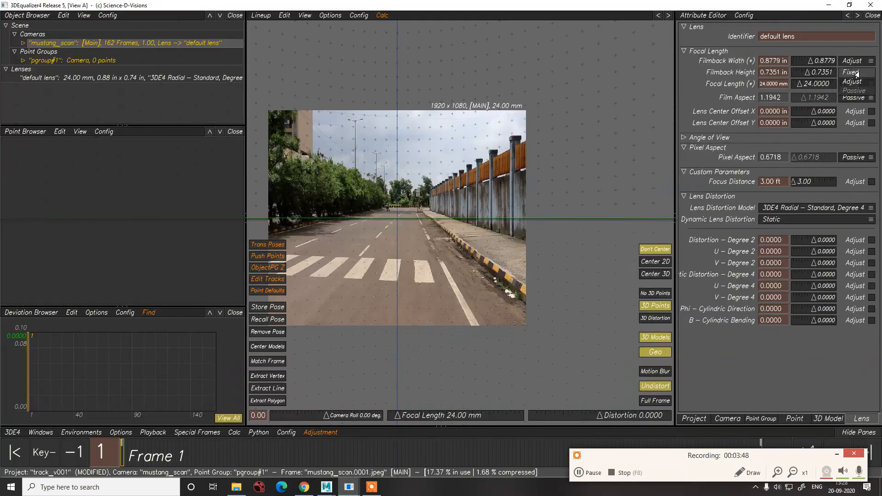
click(852, 82)
double_click(775, 71)
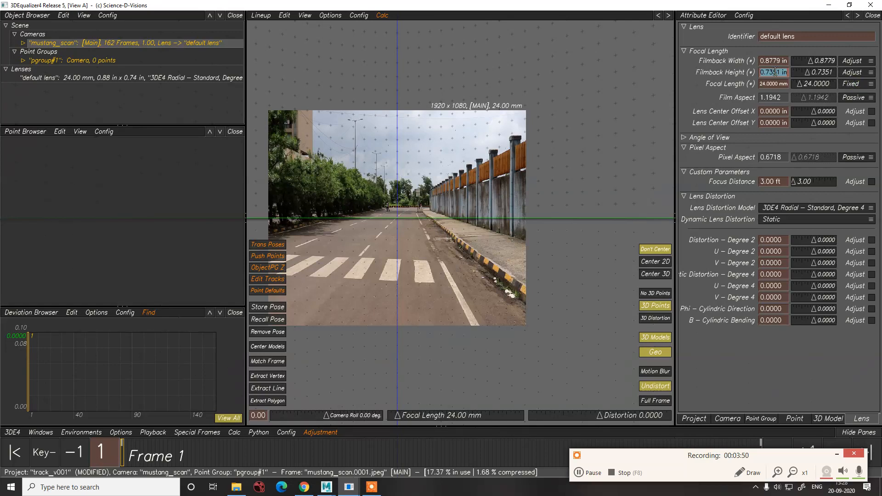
key(BackSpace)
text(.5866)
key(Return)
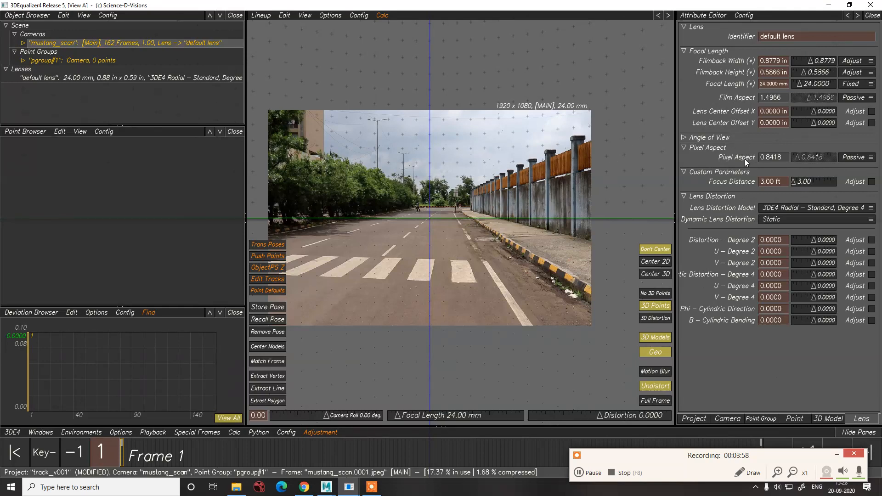
click(835, 454)
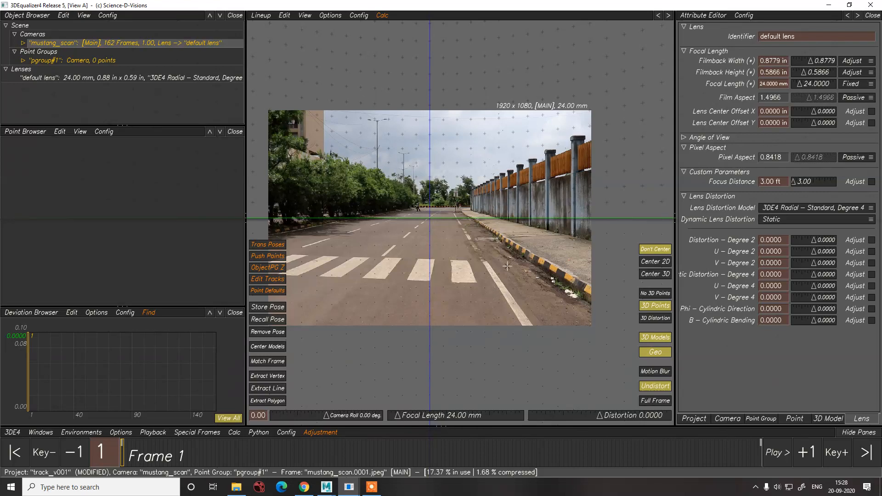
- Change the camera view from Lineup Controls to Manual Tracking Controls
scroll(507, 266, up, 10)
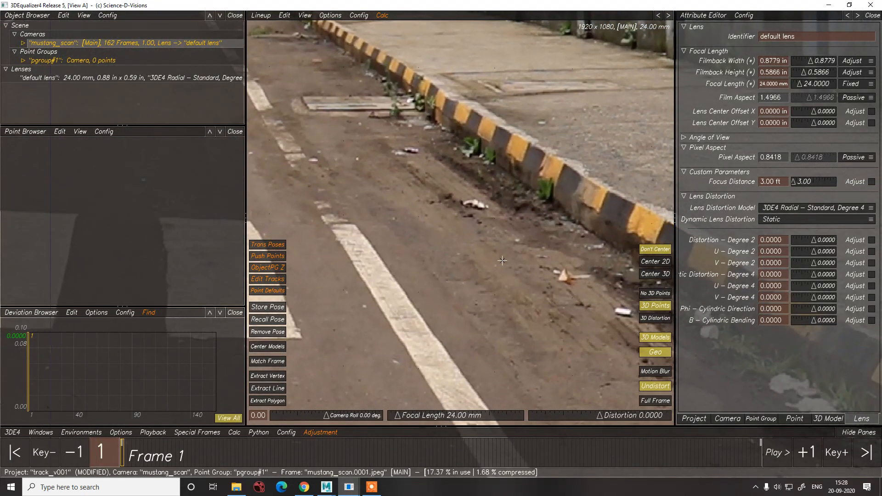
scroll(472, 246, down, 10)
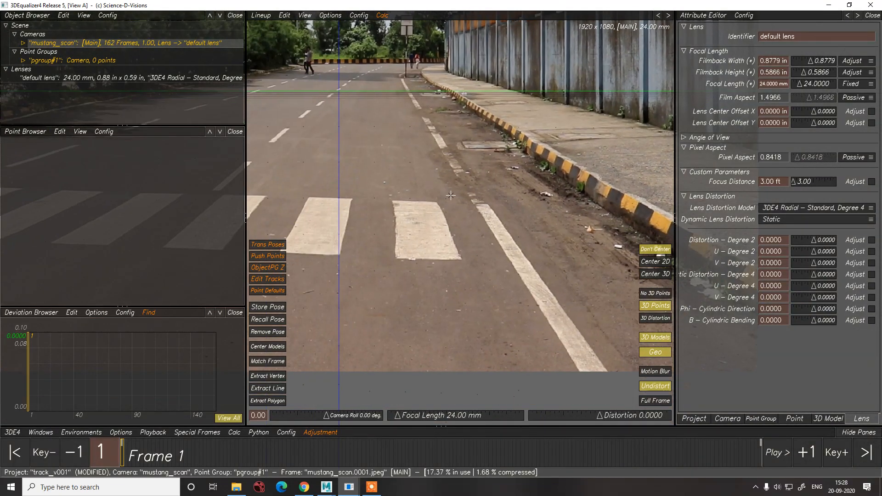
scroll(540, 214, up, 10)
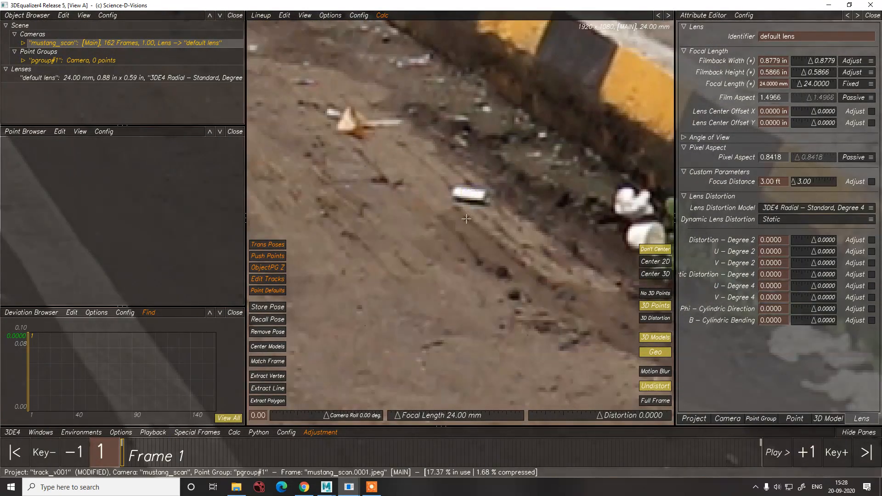
click(258, 17)
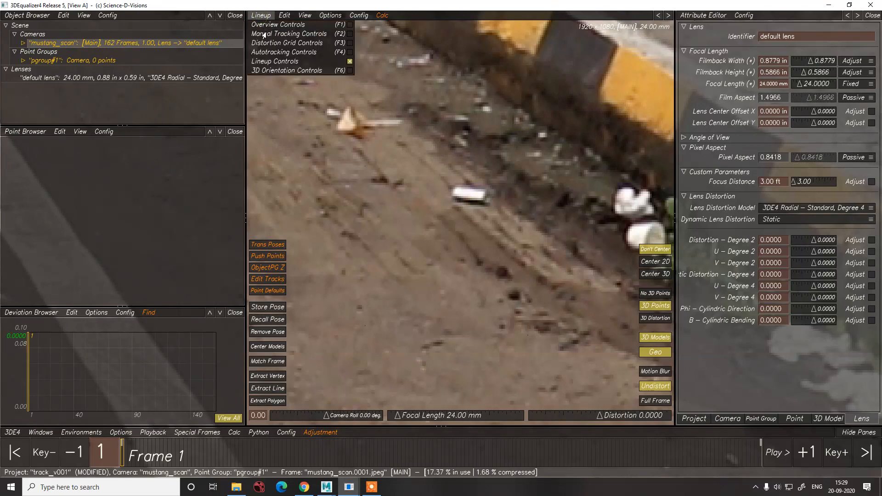
click(266, 34)
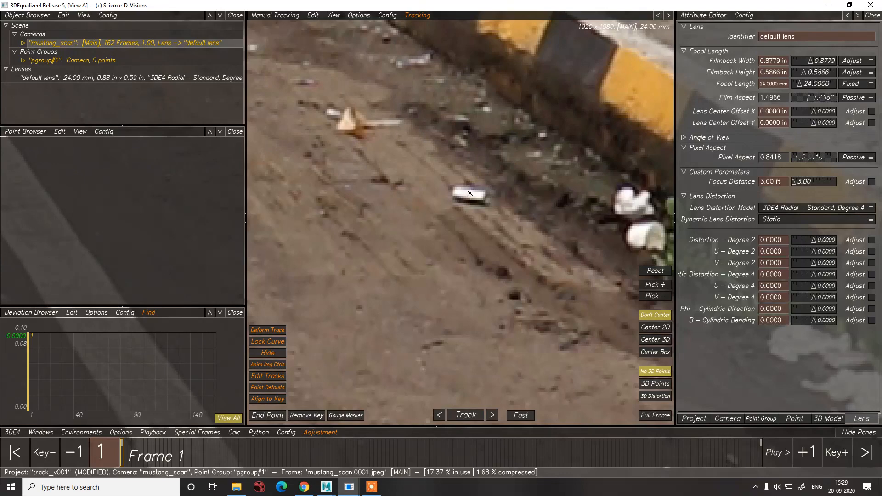
- Add a point on the white litter beside the kerb at frame 1, tighten its pattern box, and track it forward using Center 2D
ctrl+click(469, 193)
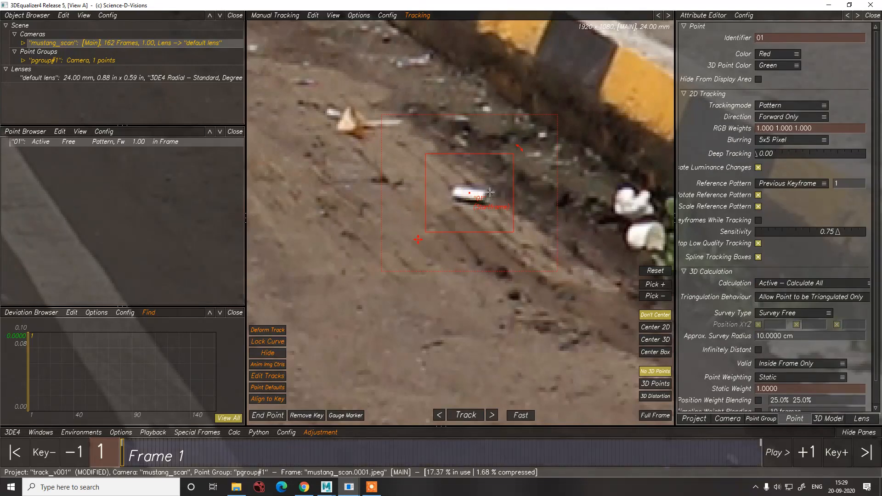
middle_drag(471, 215, 501, 234)
drag(542, 251, 535, 241)
drag(454, 173, 469, 184)
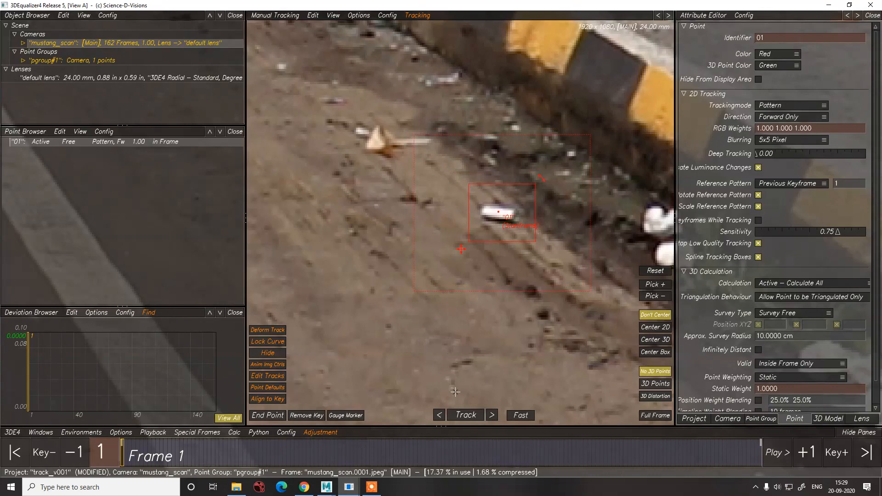
click(655, 328)
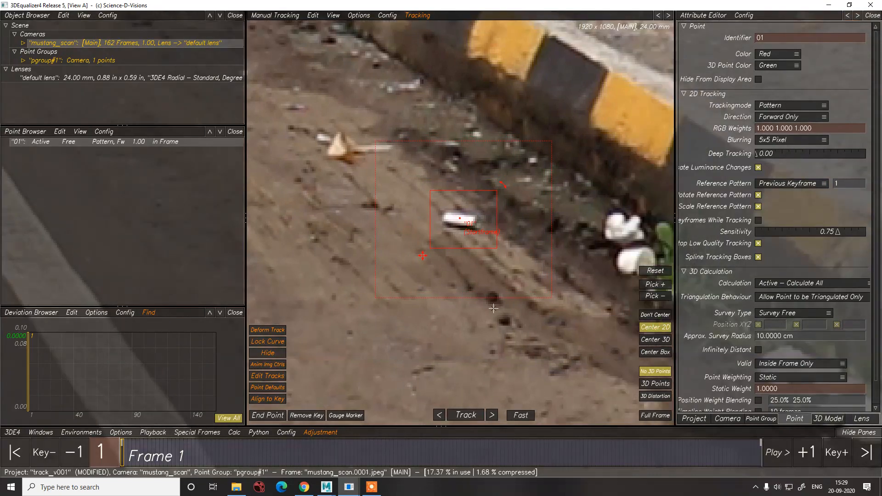
click(465, 415)
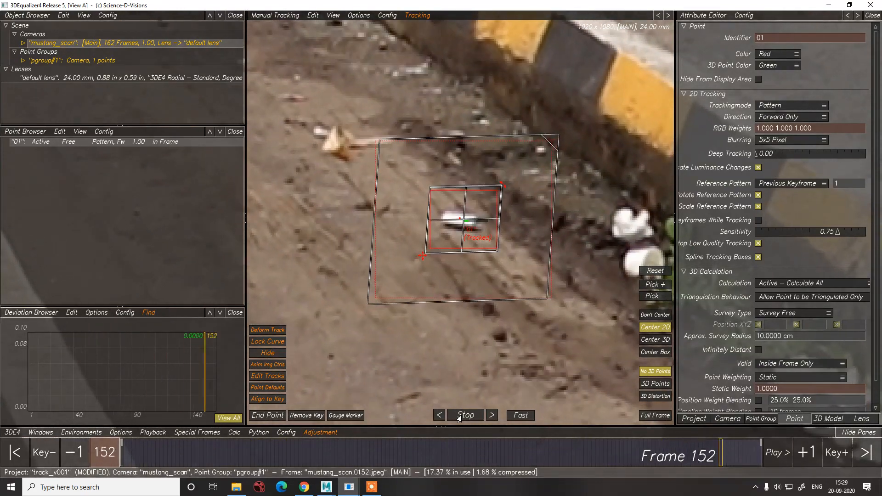
- Add a point on the distant road sign at frame 162, tighten its pattern box around the lower panels, and track it backward
scroll(449, 317, down, 5)
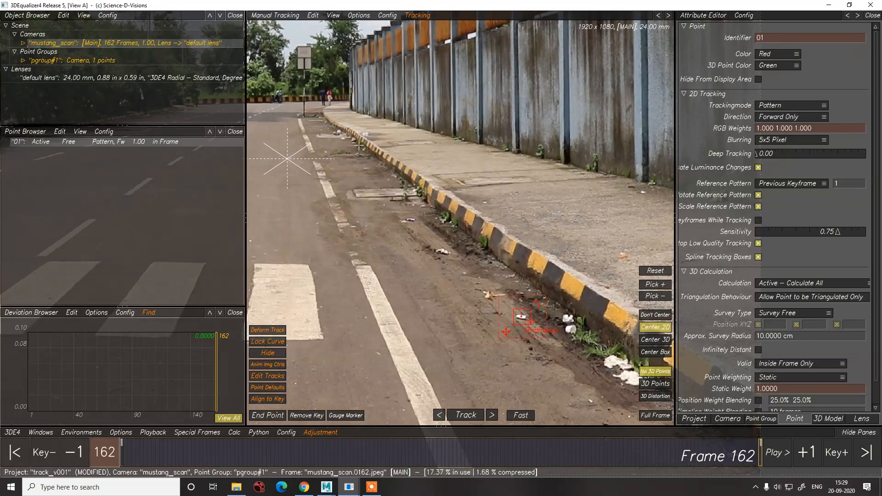
scroll(318, 83, up, 6)
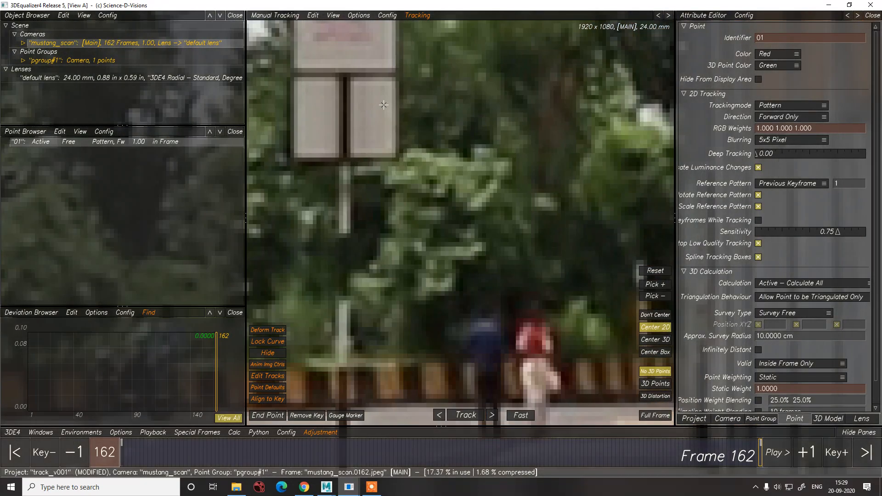
ctrl+click(372, 114)
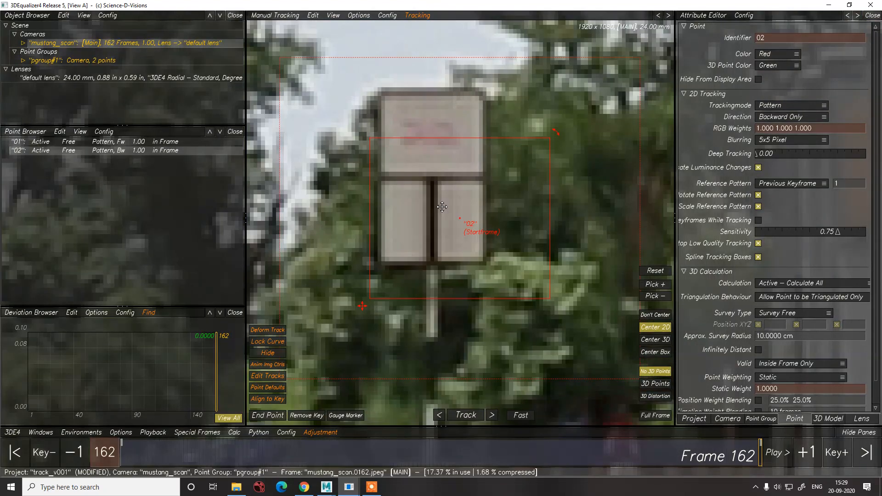
middle_drag(504, 252, 499, 217)
drag(529, 258, 497, 233)
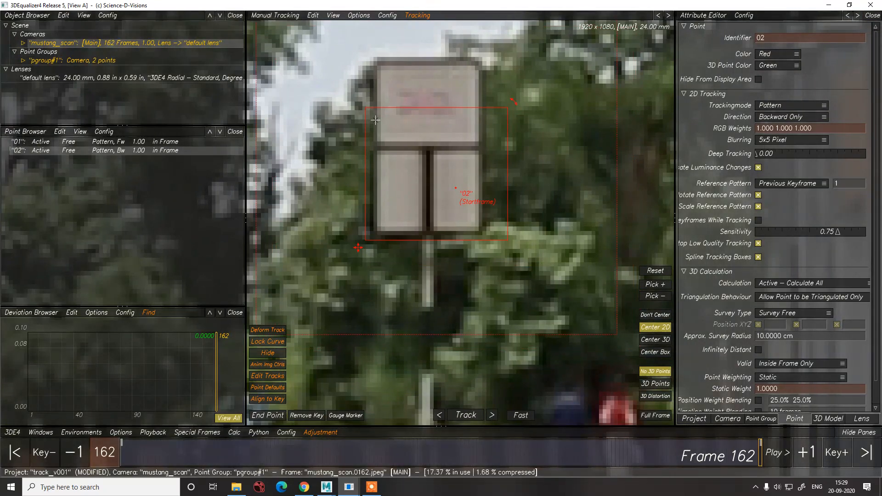
drag(370, 113, 394, 147)
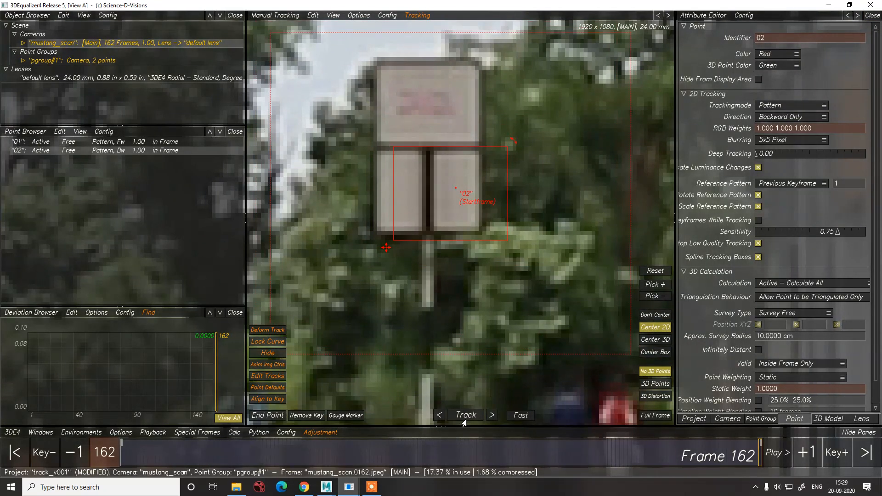
click(464, 420)
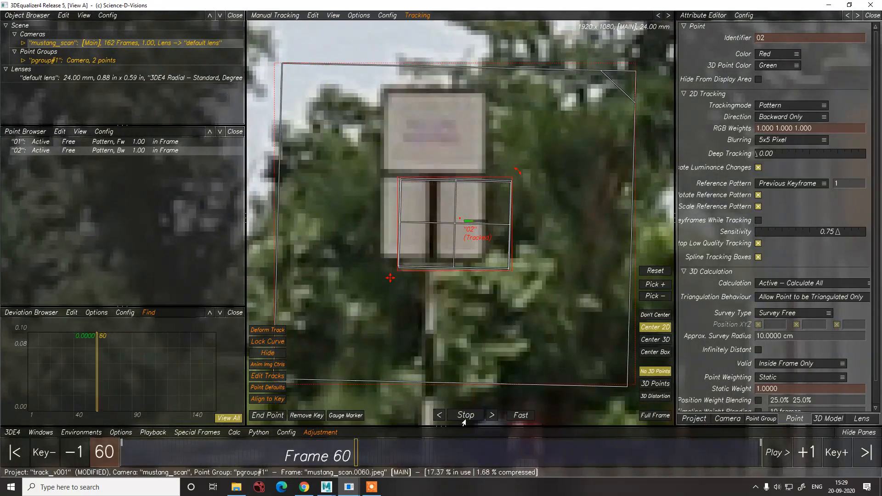
- Add a point on the small white speck beside the broken edge line at frame 1, track it forward, and save the project
scroll(499, 289, down, 8)
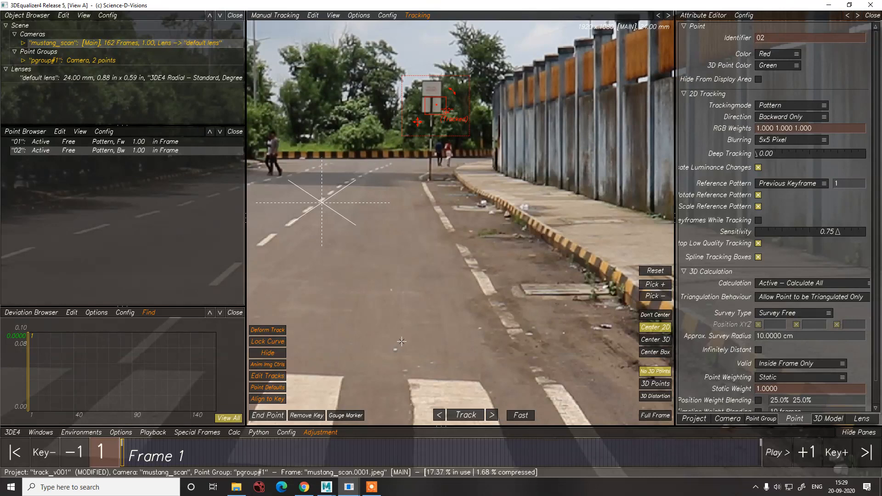
scroll(507, 249, up, 8)
scroll(444, 222, up, 3)
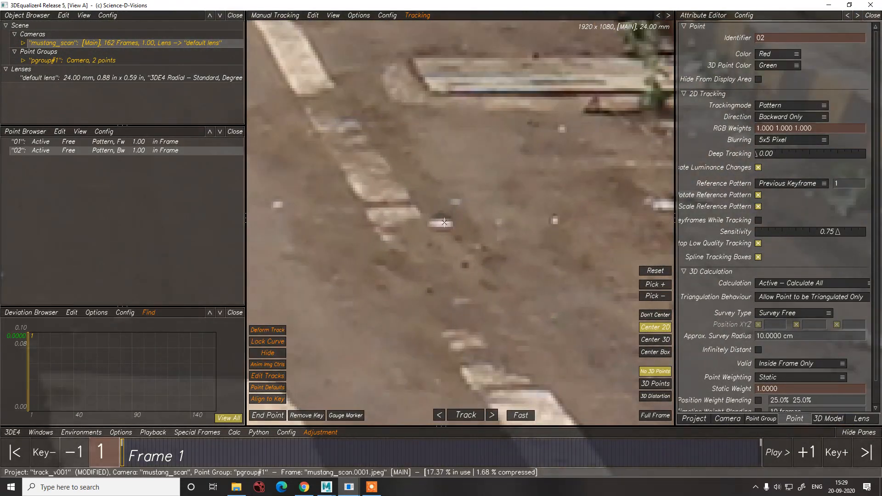
ctrl+click(441, 224)
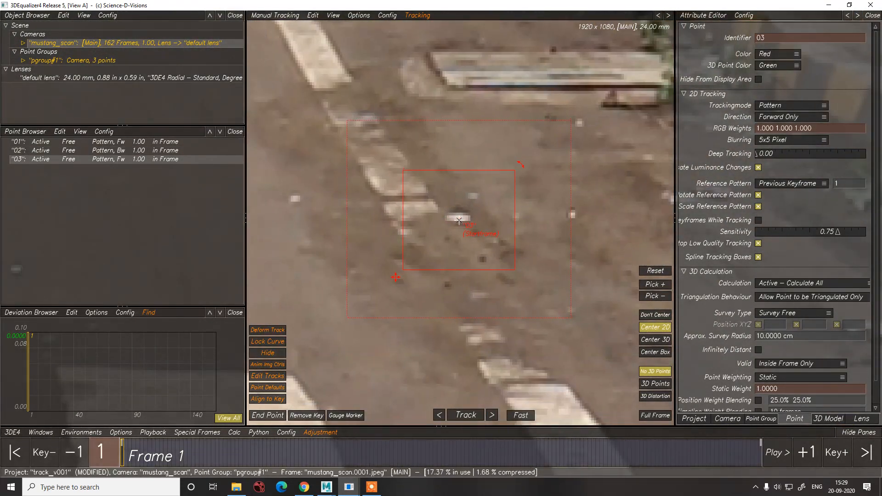
click(466, 415)
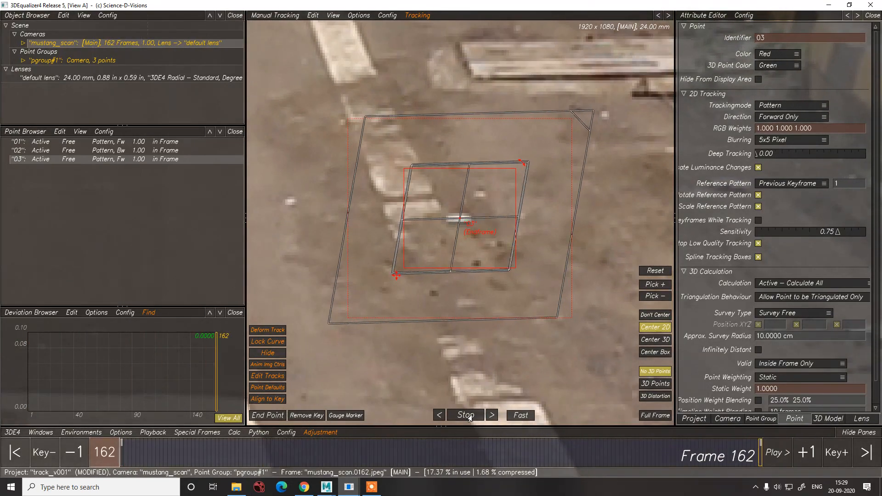
key(ctrl+s)
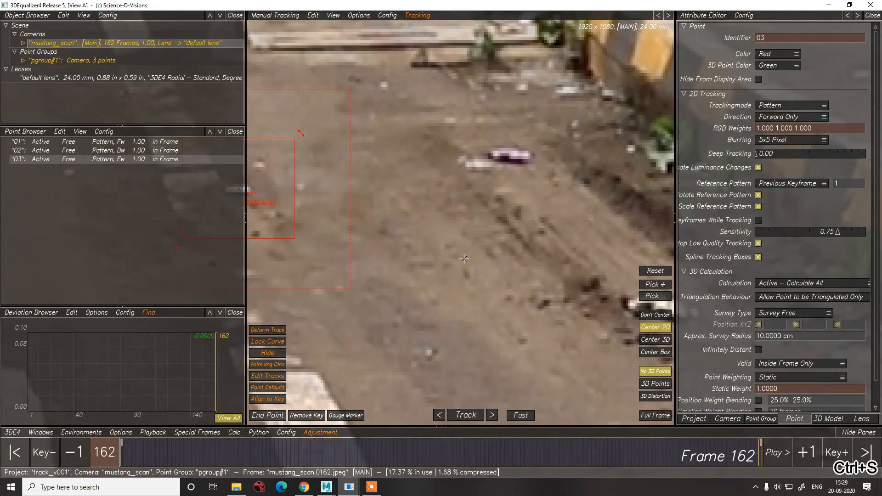
- Add a point on the crumpled white litter near the striped kerb at frame 162 and track it backward
scroll(464, 260, down, 4)
middle_drag(595, 290, 504, 254)
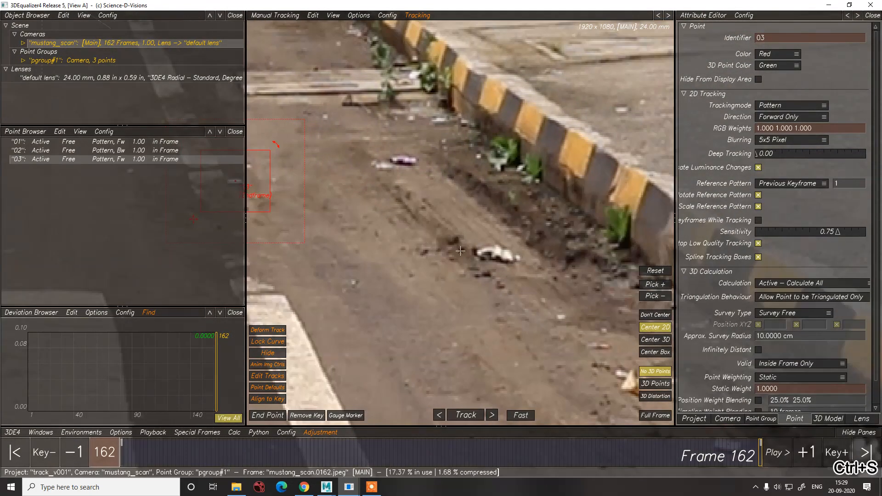
ctrl+click(506, 254)
click(465, 415)
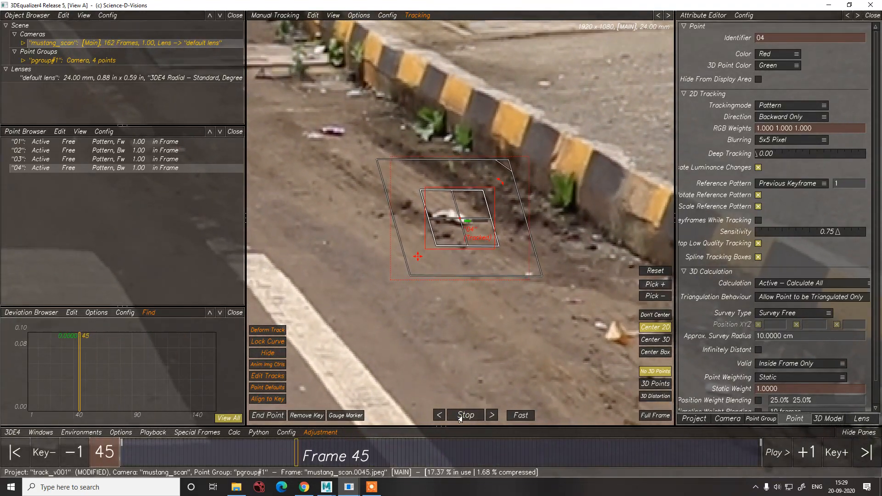
- Add a point on the white speck on the pavement near the wall pillar's base at frame 1 and track it forward
scroll(485, 279, down, 3)
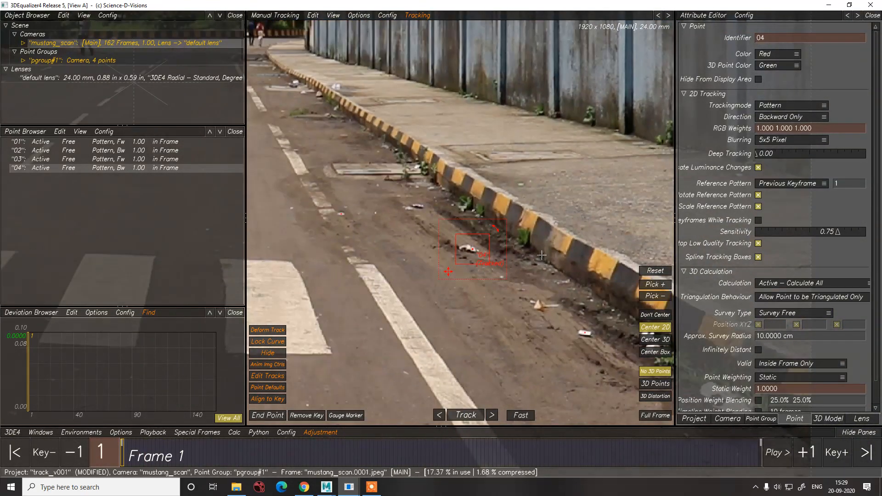
middle_drag(542, 233, 424, 264)
scroll(471, 205, up, 5)
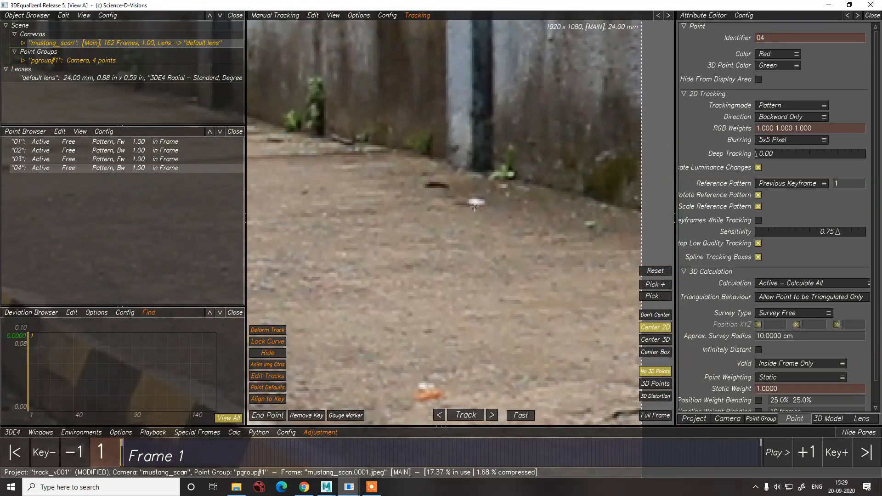
ctrl+click(475, 202)
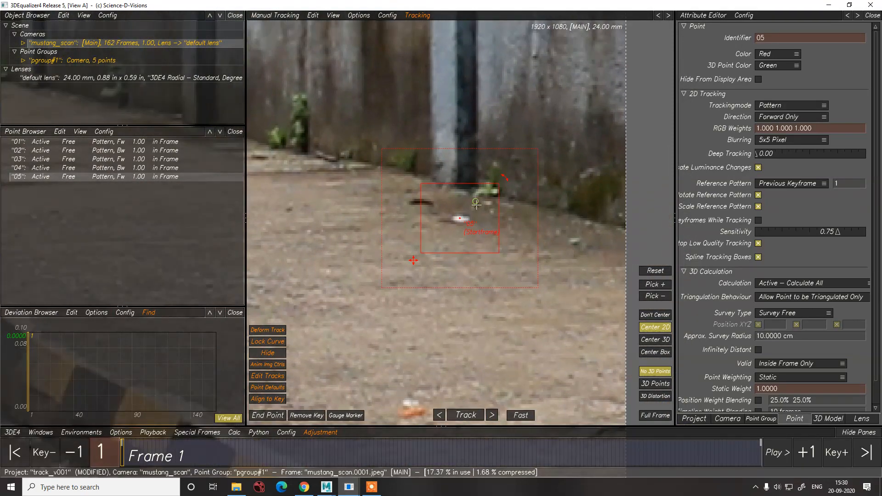
click(466, 415)
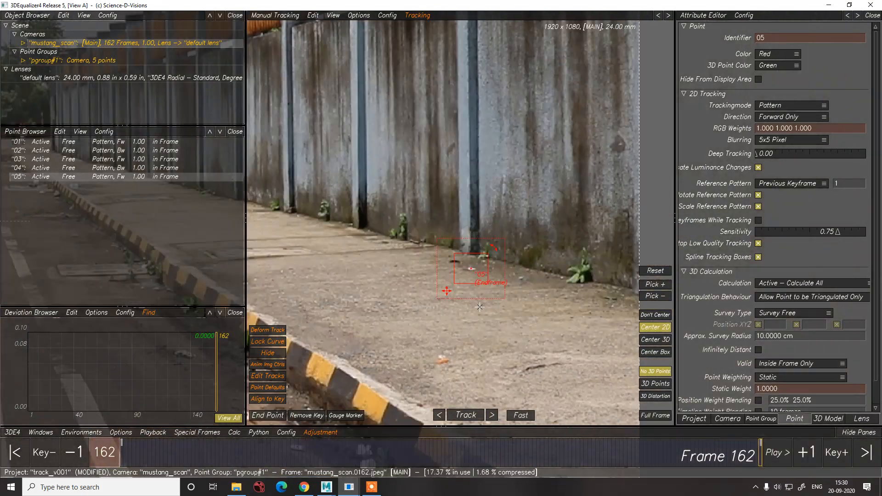
- Add a point on the pale speck in the roadside shrubs beyond the left edge line at frame 162 and track it backward
right_drag(480, 307, 447, 310)
middle_drag(447, 310, 599, 255)
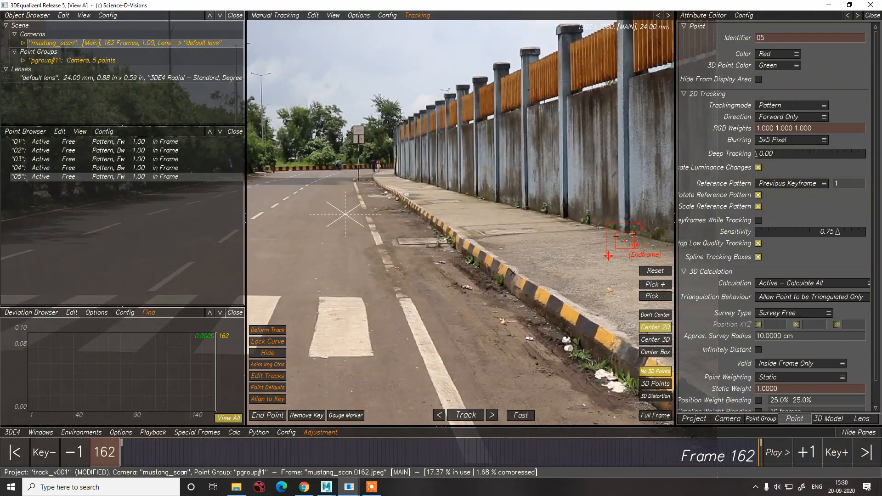
scroll(512, 273, down, 5)
scroll(408, 275, up, 2)
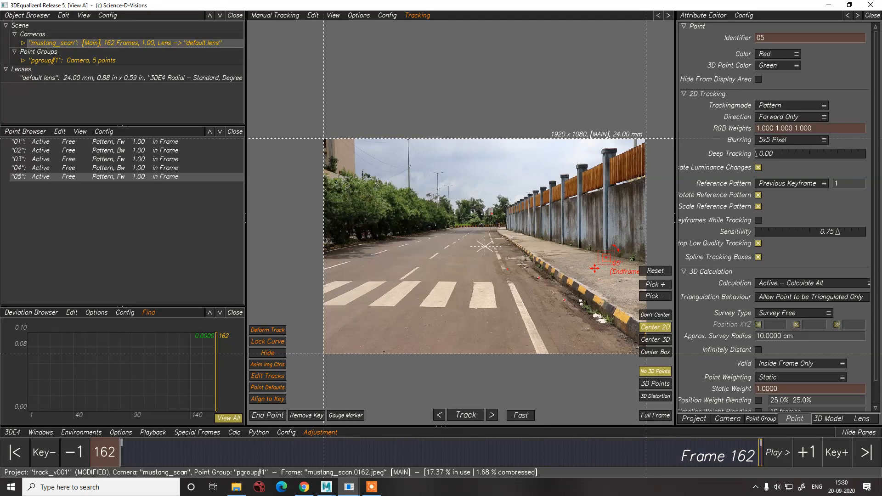
scroll(320, 273, up, 8)
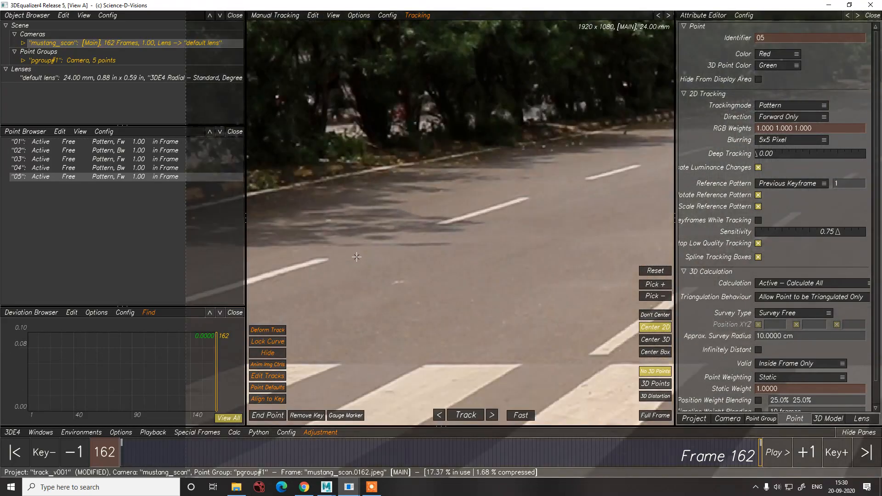
scroll(400, 181, up, 3)
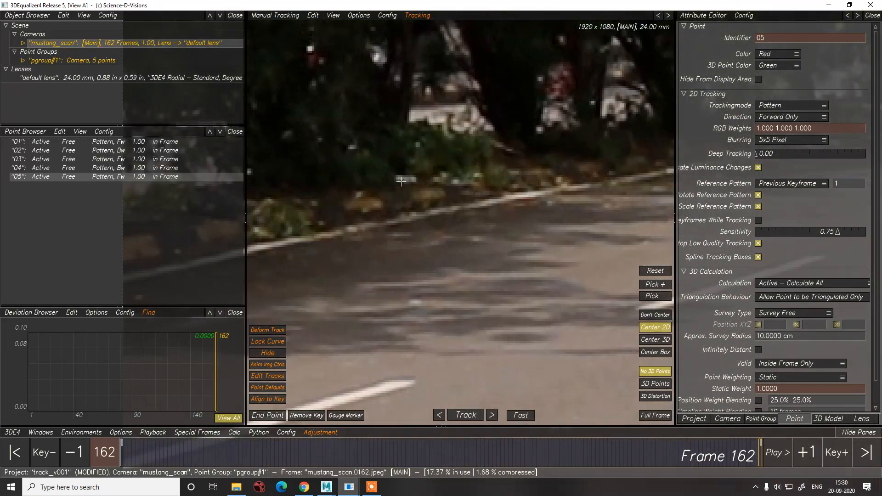
ctrl+click(405, 180)
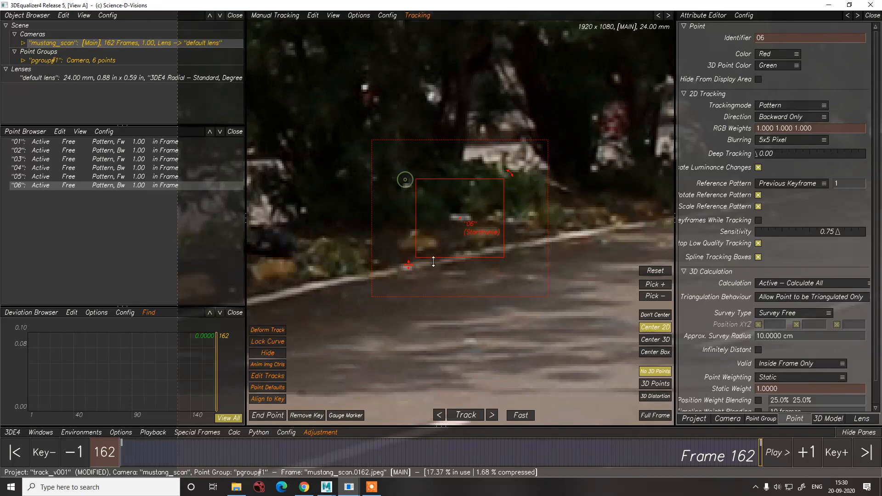
click(465, 415)
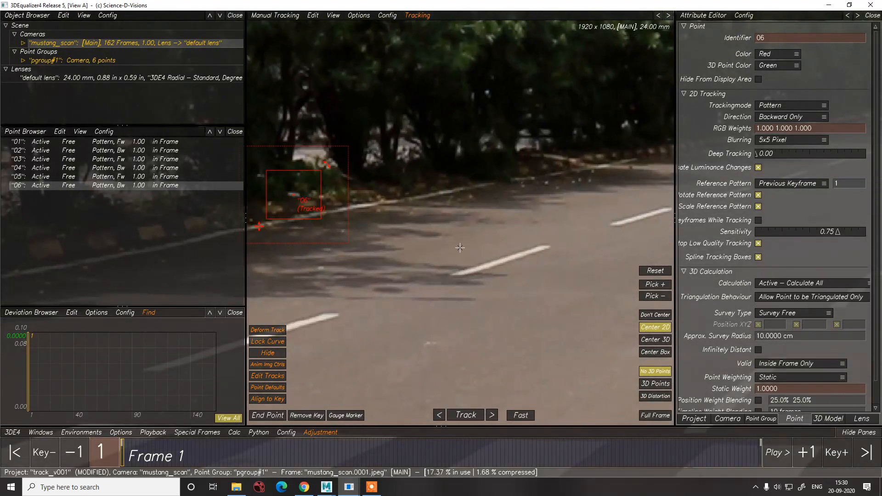
- Try to track a point forward from frame 1 on the near end of a dashed lane marking, and delete that point
middle_drag(460, 248, 362, 250)
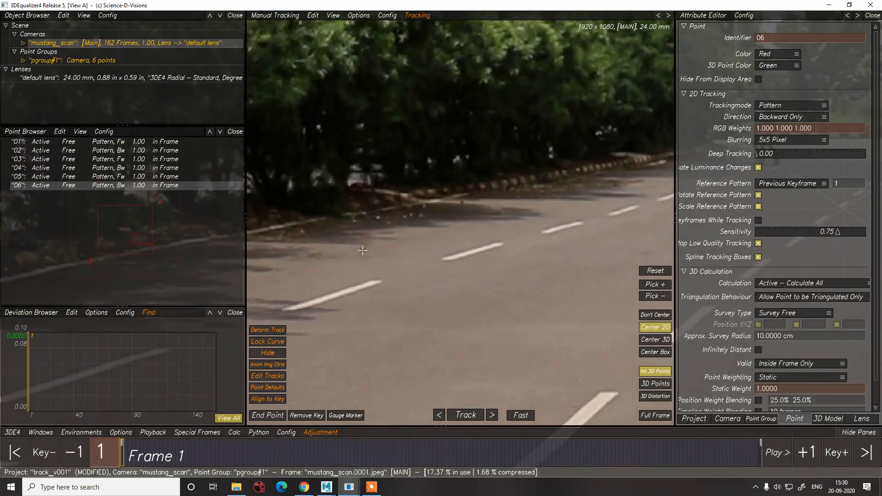
scroll(432, 225, up, 3)
scroll(449, 284, up, 2)
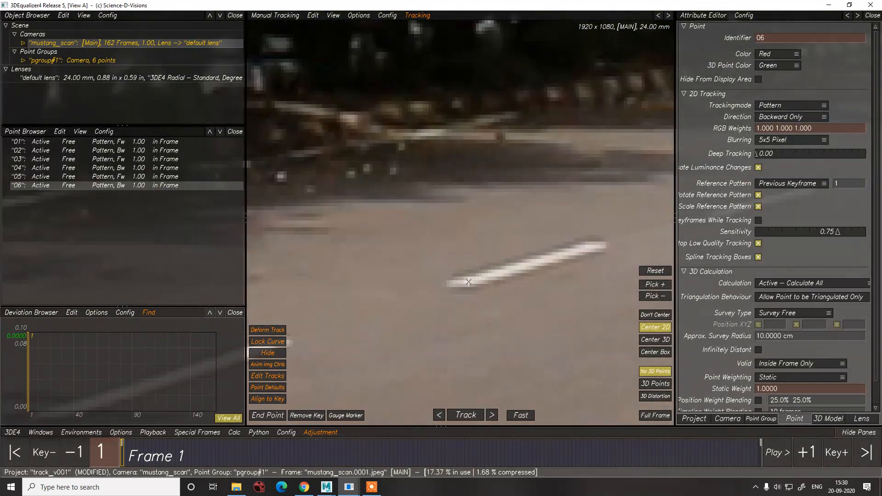
ctrl+click(470, 280)
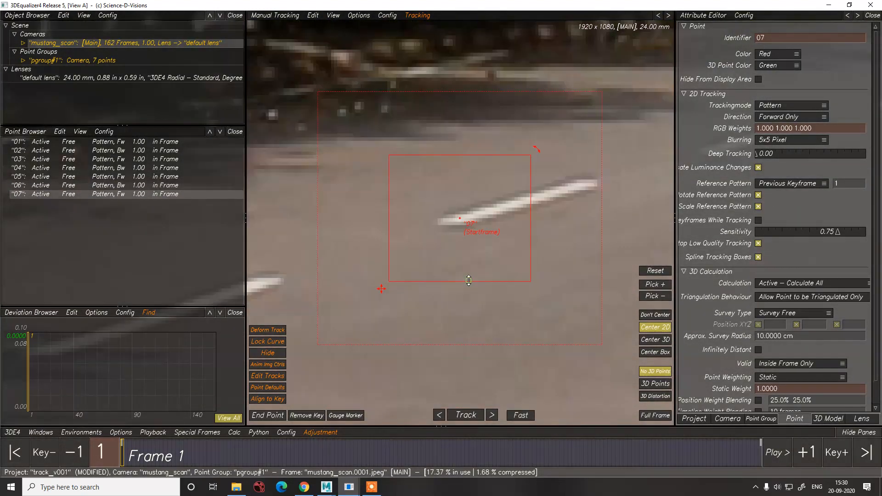
click(464, 415)
click(465, 419)
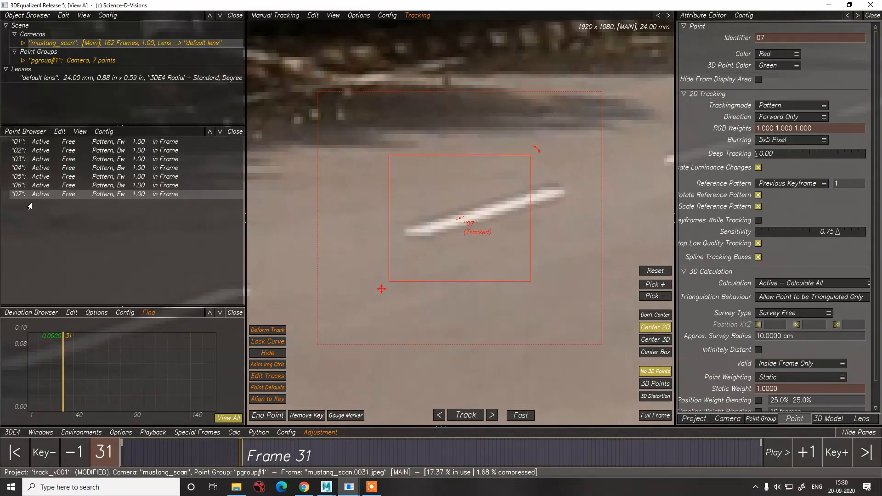
right_click(40, 195)
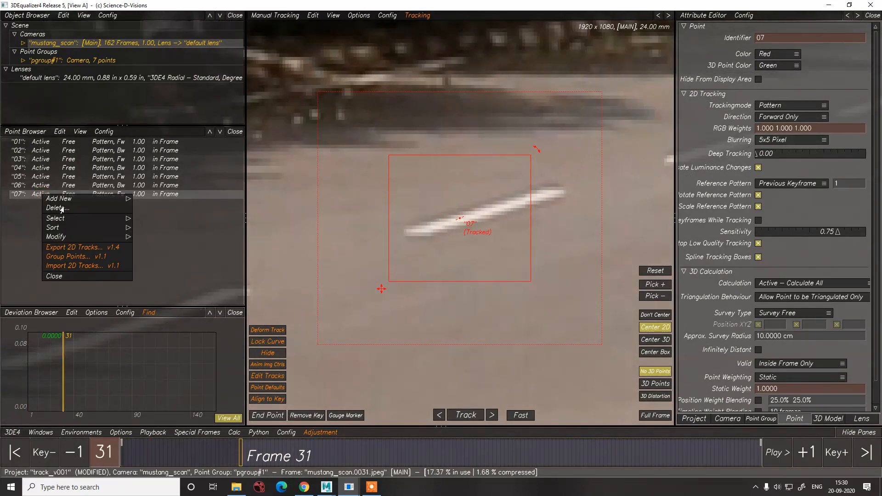
click(61, 208)
click(393, 269)
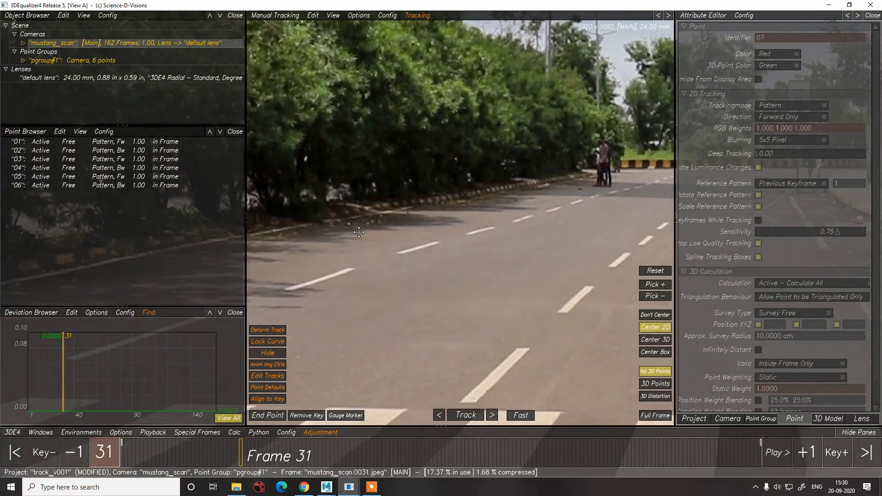
scroll(414, 228, up, 3)
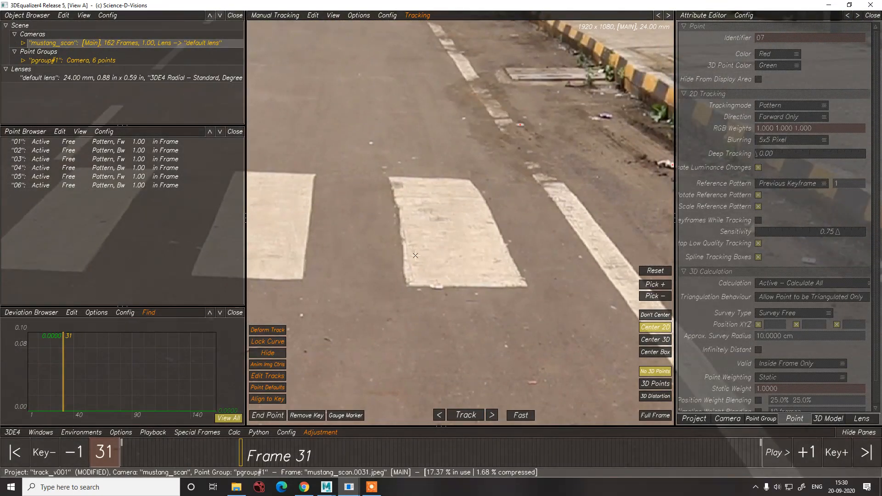
middle_drag(424, 301, 470, 283)
scroll(488, 275, down, 5)
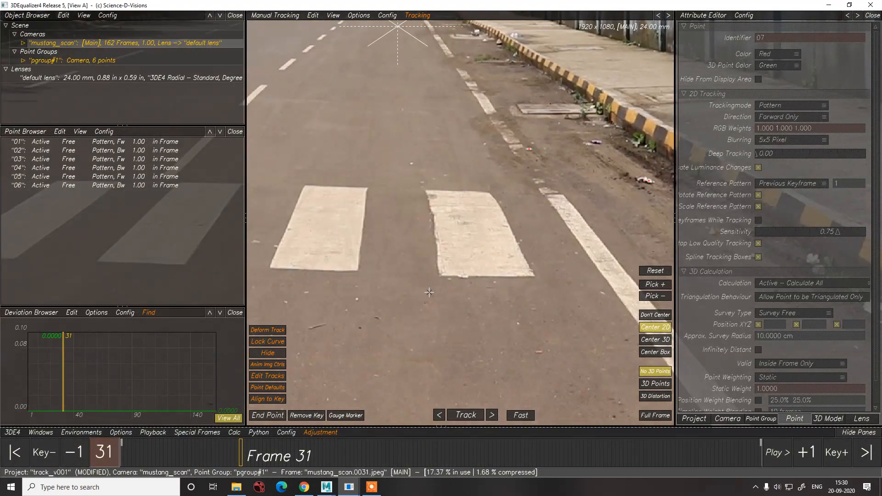
scroll(458, 258, up, 3)
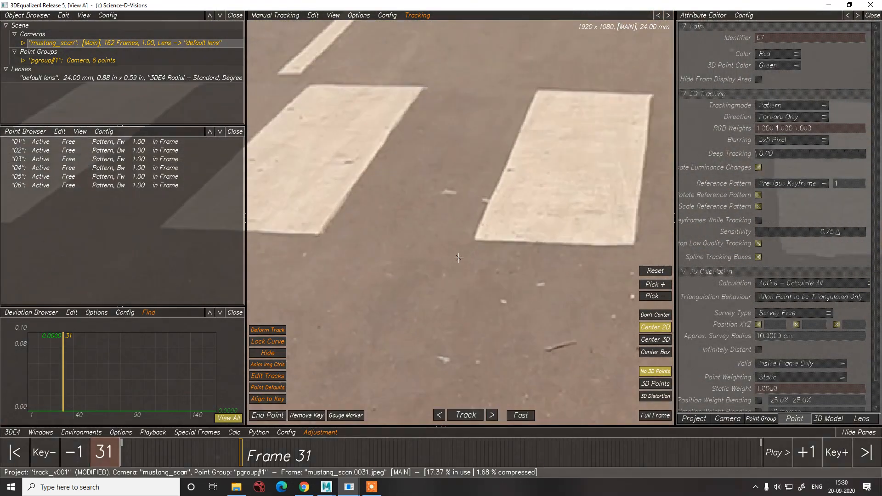
ctrl+click(477, 240)
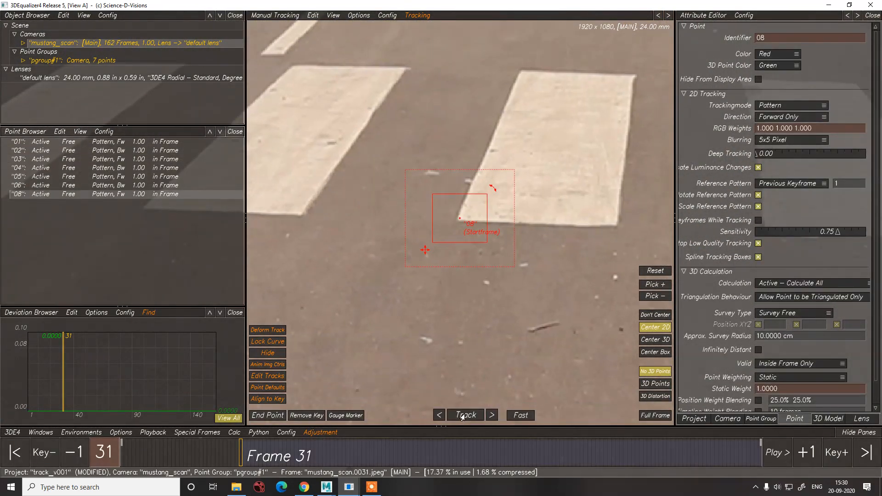
right_click(119, 201)
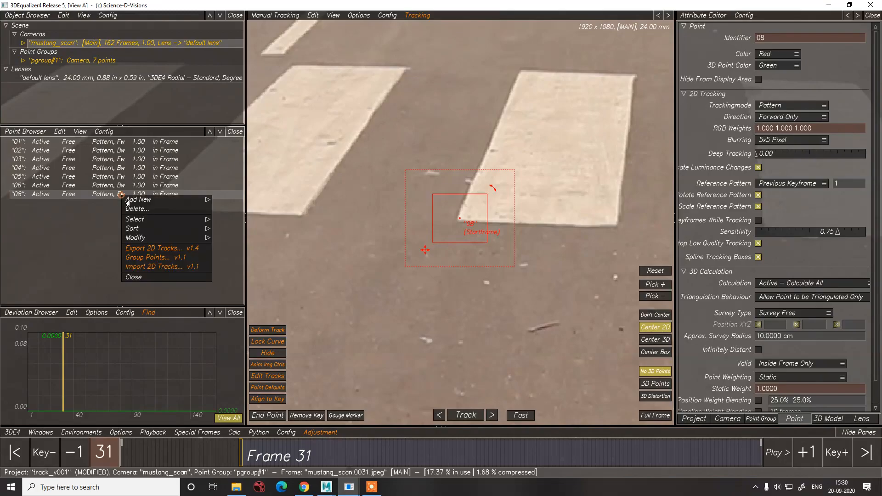
click(130, 210)
click(446, 272)
- Add a point on the near-left corner of the second crosswalk stripe from the right at frame 1 and track it forward
drag(170, 454, 120, 462)
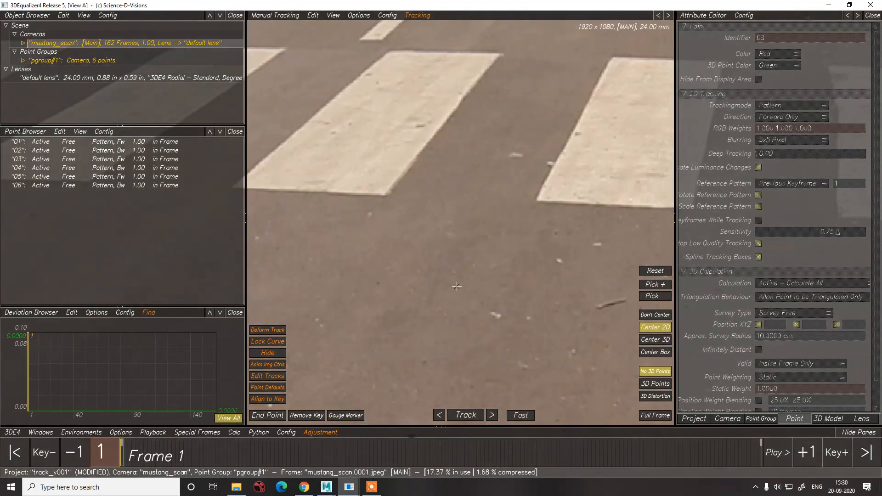
ctrl+click(538, 199)
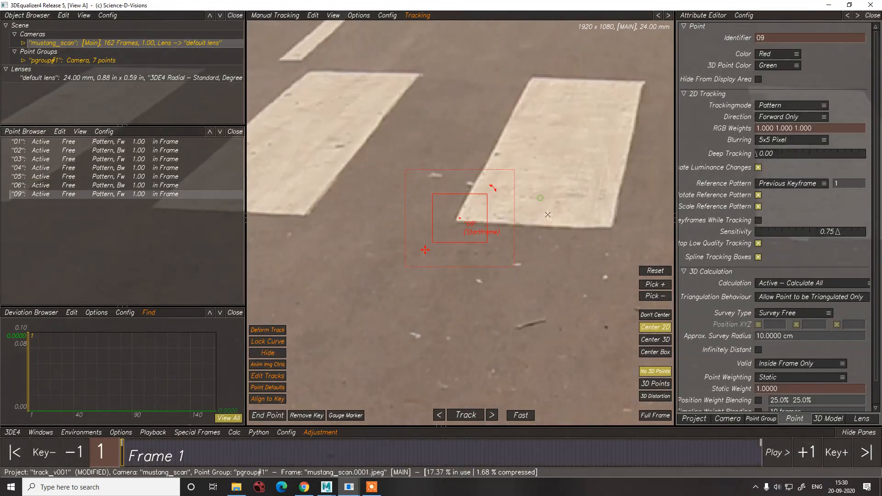
click(467, 414)
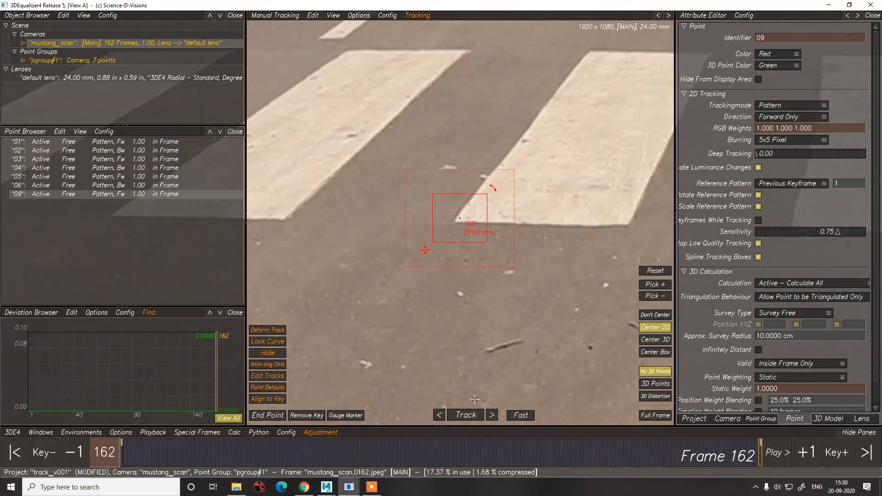
- Add a point on the small white litter beside the far end of the striped kerb at frame 162 and track it backward
scroll(481, 299, down, 5)
middle_drag(513, 244, 423, 316)
scroll(620, 142, up, 3)
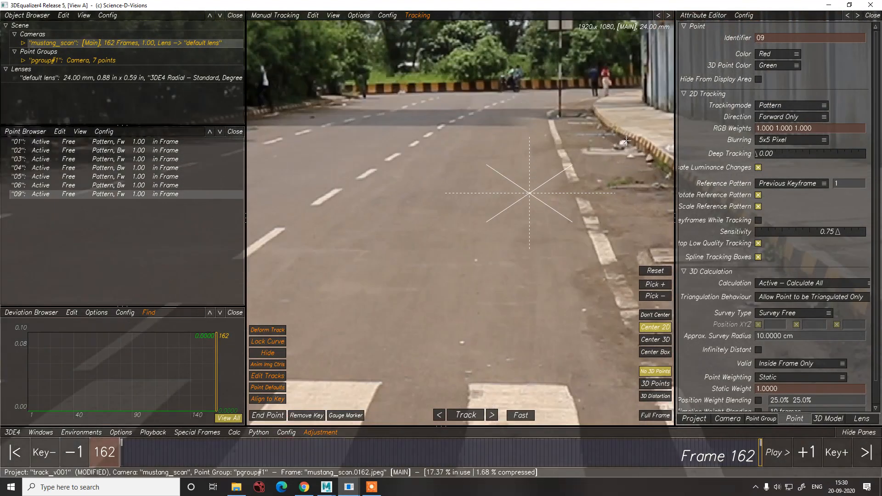
scroll(626, 141, up, 4)
ctrl+click(585, 150)
scroll(584, 156, down, 3)
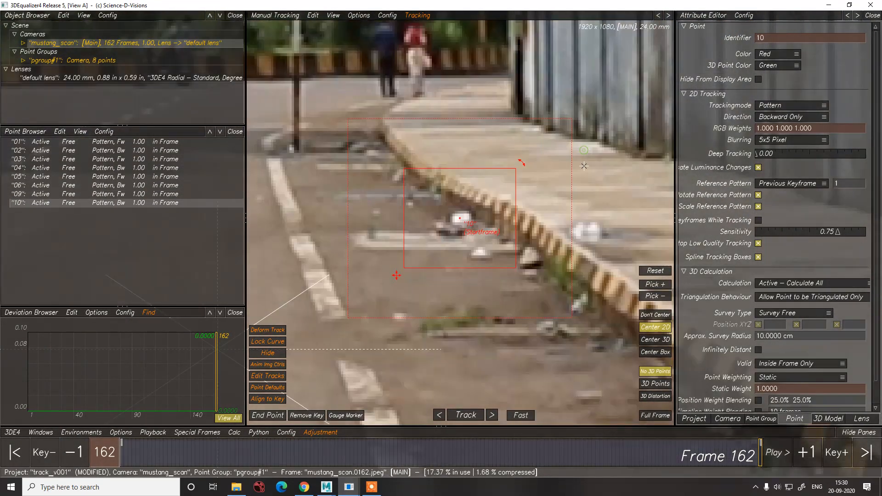
click(463, 416)
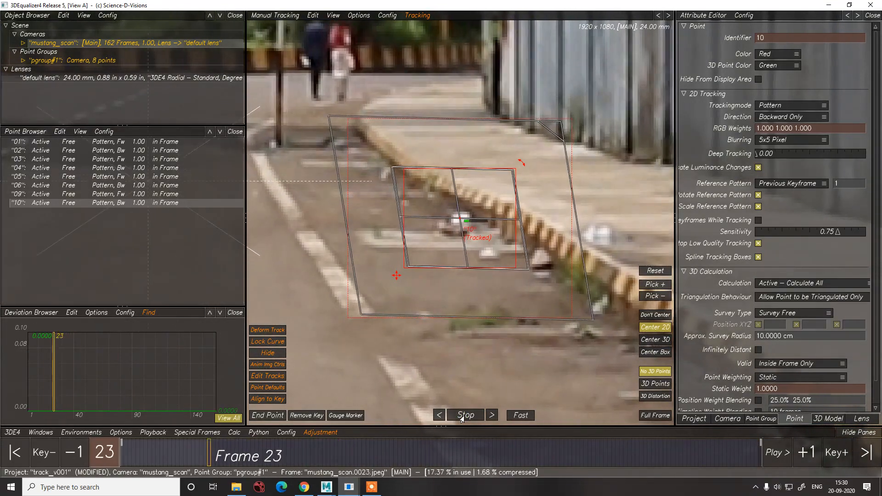
- Scrub the early frames with point centering off to examine the distant end of the road, and restore 2D centering
scroll(471, 360, down, 5)
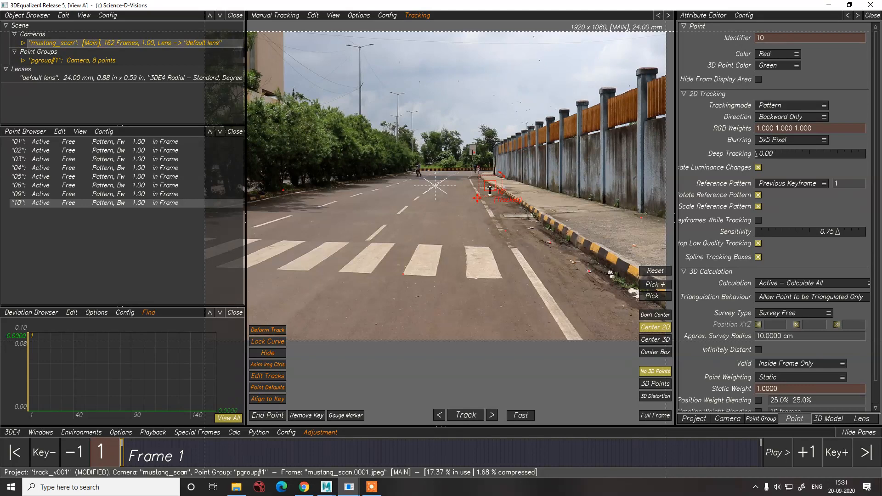
scroll(490, 190, up, 4)
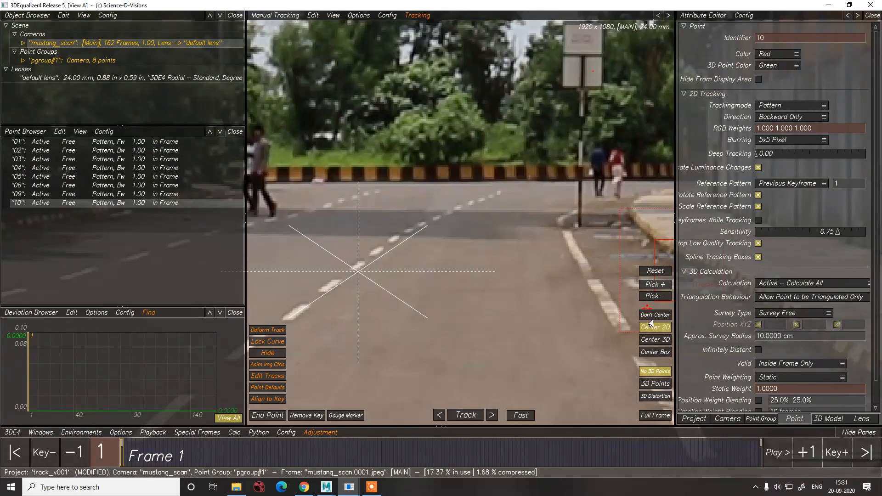
click(651, 315)
drag(353, 454, 245, 453)
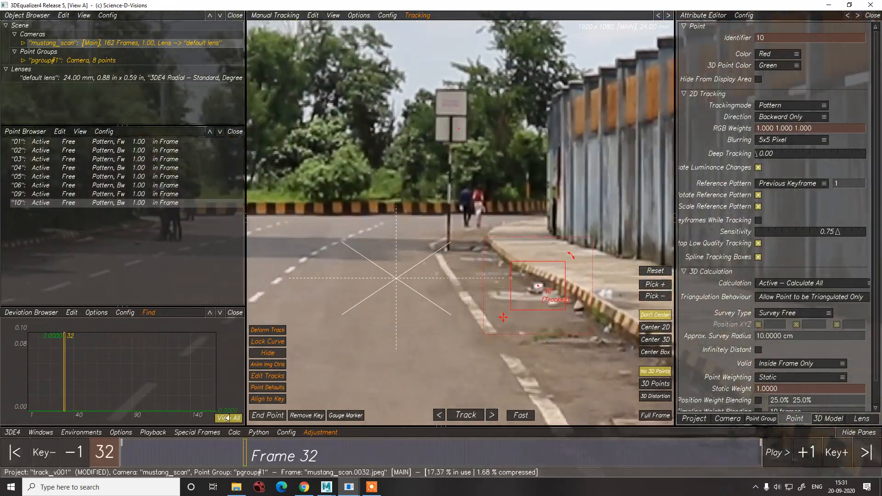
drag(227, 418, 75, 417)
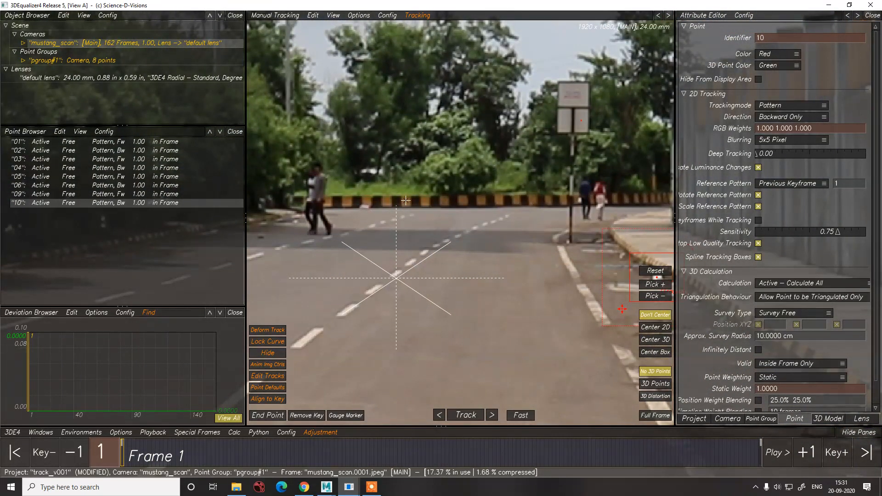
scroll(405, 201, up, 5)
click(656, 327)
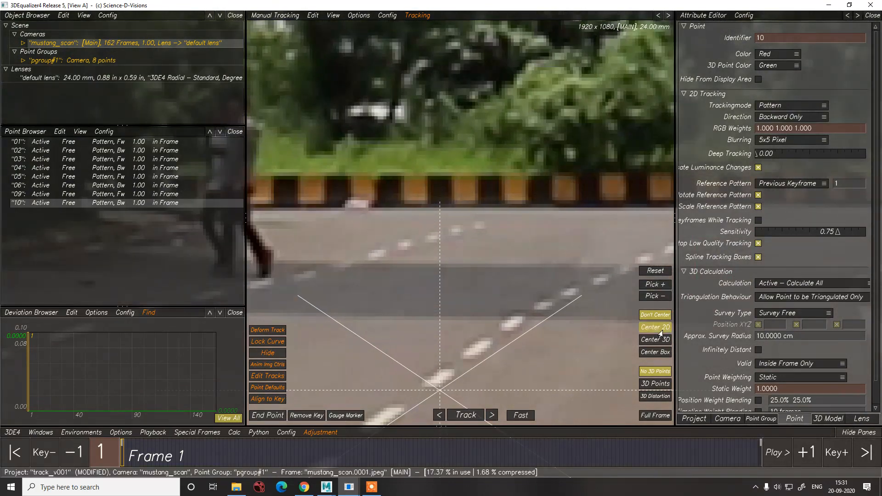
- Add a point on the pale object at the foot of the distant striped barrier at frame 1, tighten its pattern box, and track it forward
scroll(312, 203, down, 5)
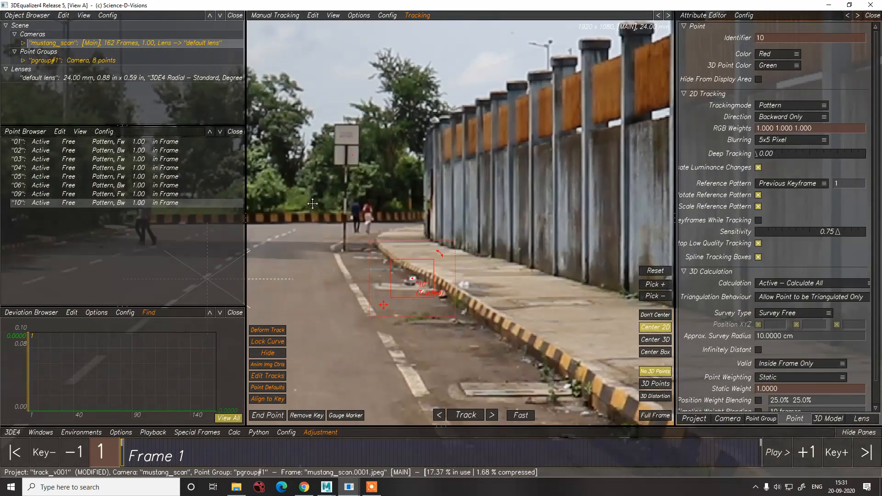
scroll(322, 216, down, 2)
scroll(368, 230, up, 8)
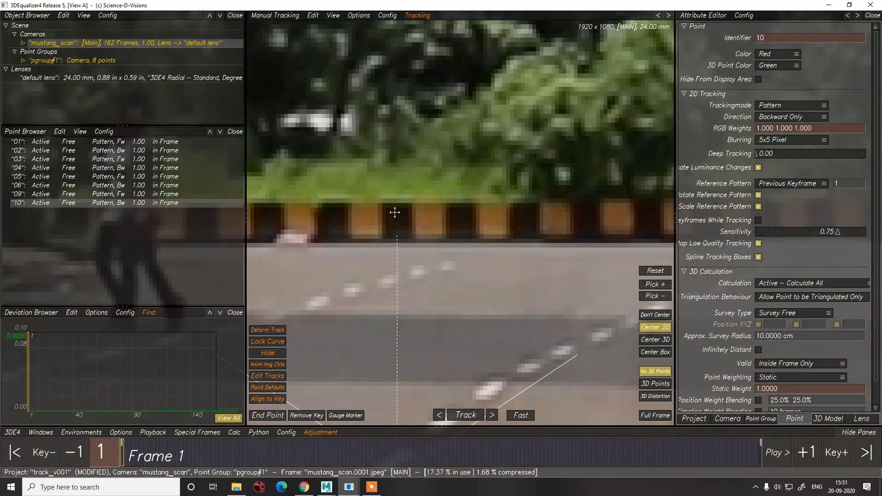
middle_drag(394, 212, 423, 203)
ctrl+click(378, 215)
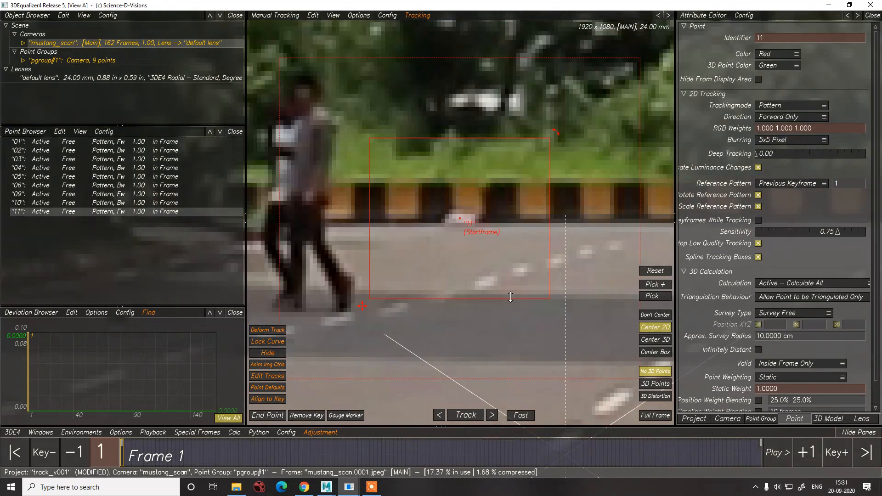
drag(553, 298, 497, 250)
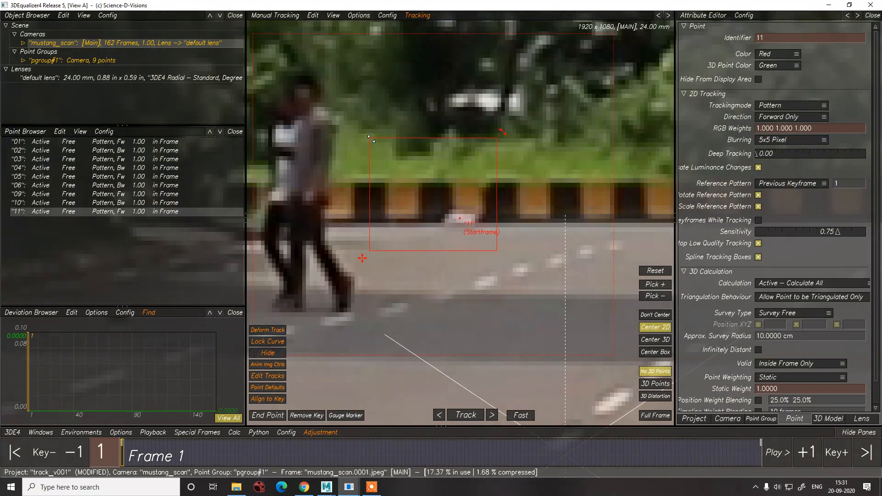
drag(370, 137, 416, 184)
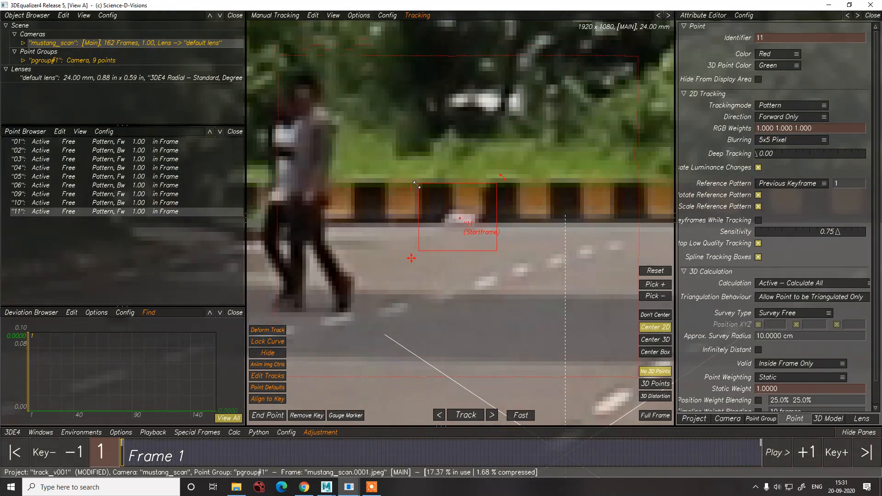
click(465, 415)
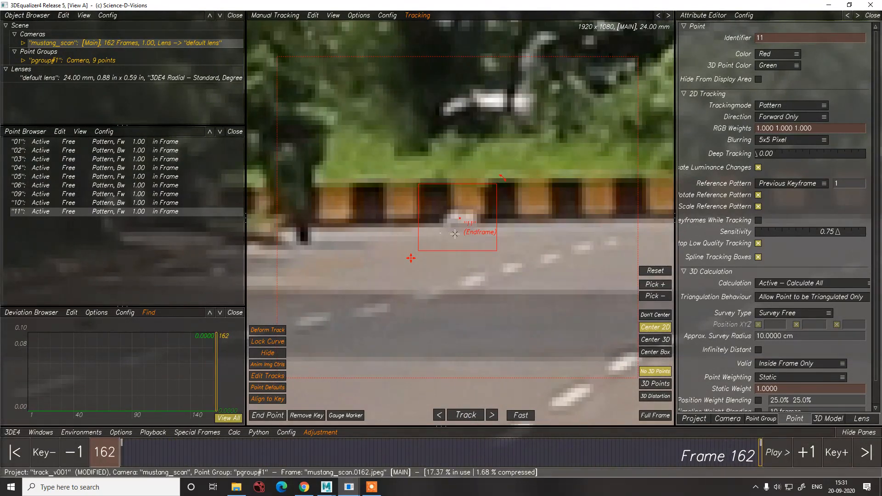
scroll(454, 235, down, 5)
middle_drag(556, 244, 481, 210)
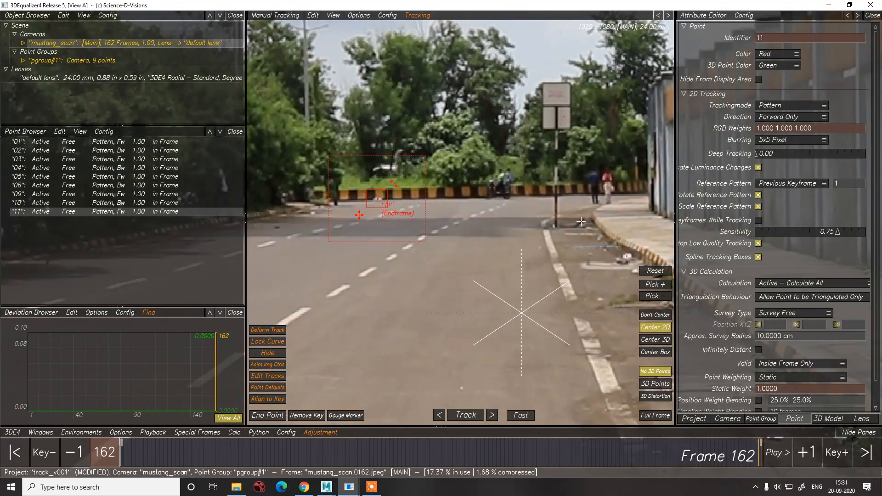
- Try a point on the white litter on the pavement beside the striped kerb at frame 162 and track it backward
middle_drag(581, 222, 429, 125)
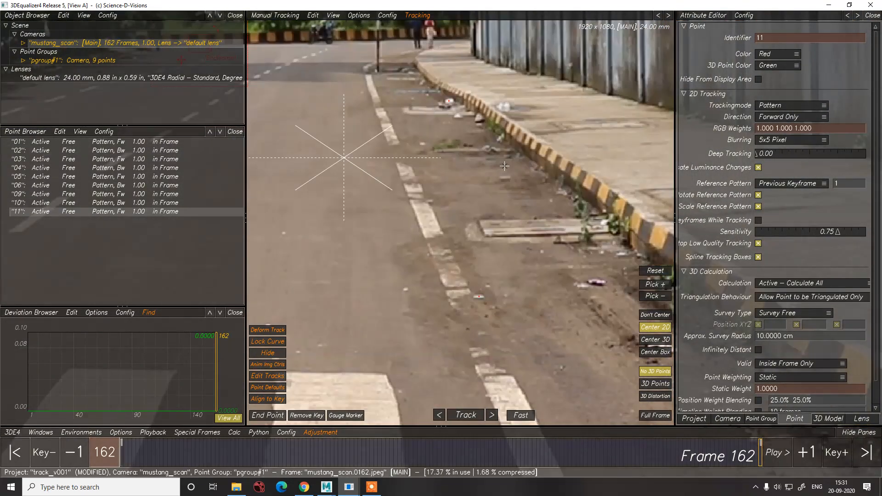
middle_drag(543, 153, 440, 171)
scroll(404, 129, up, 4)
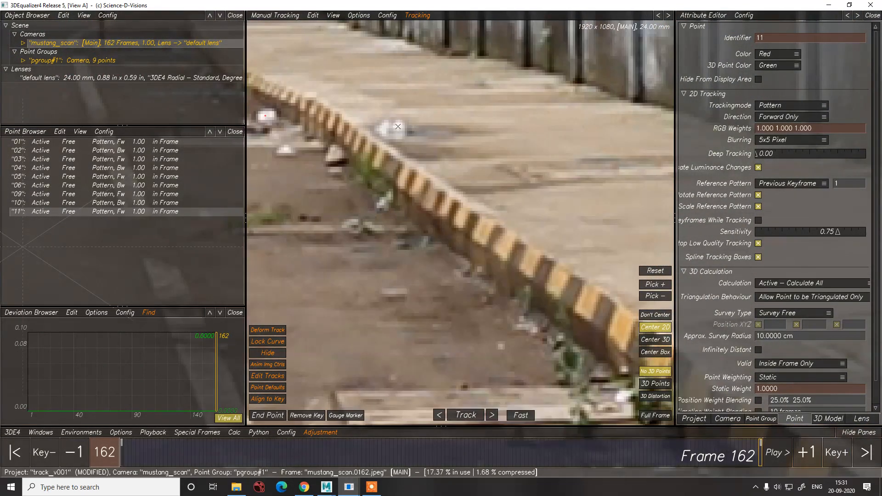
ctrl+click(397, 126)
click(466, 414)
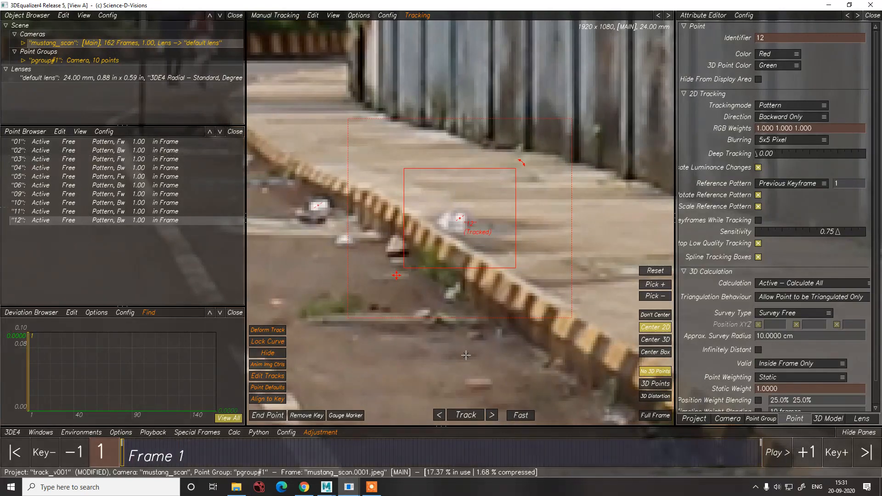
- Inspect the pavement litter track at frame 1 and delete that point
scroll(466, 355, down, 2)
scroll(451, 344, up, 4)
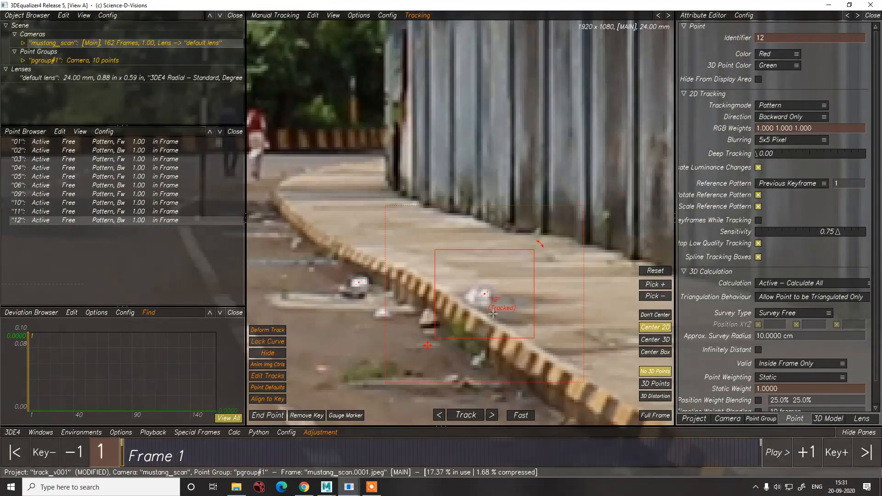
right_click(61, 223)
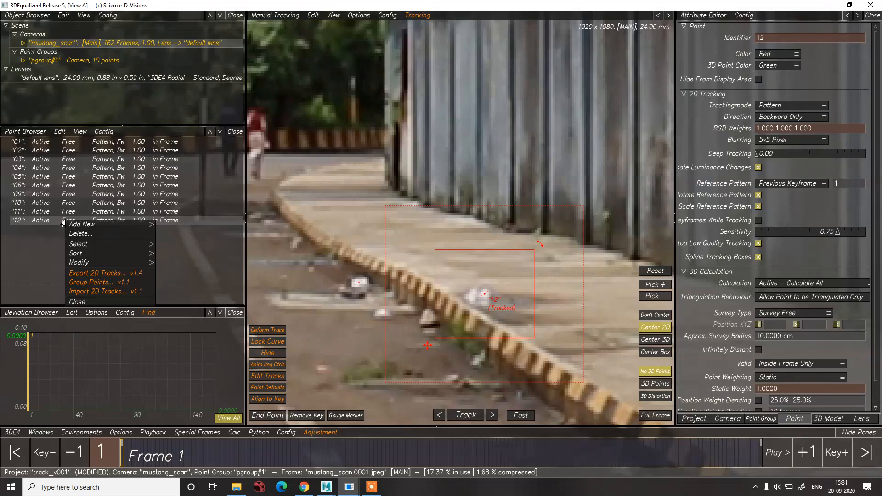
click(74, 237)
click(439, 272)
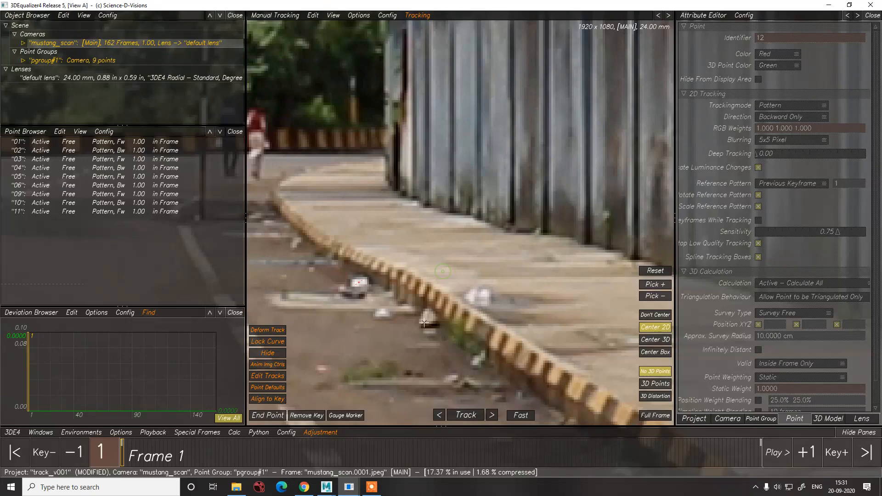
- Add a point on the small pale speck at the road edge below the hedge at frame 1 and tighten its pattern box
scroll(473, 305, down, 3)
scroll(467, 331, down, 3)
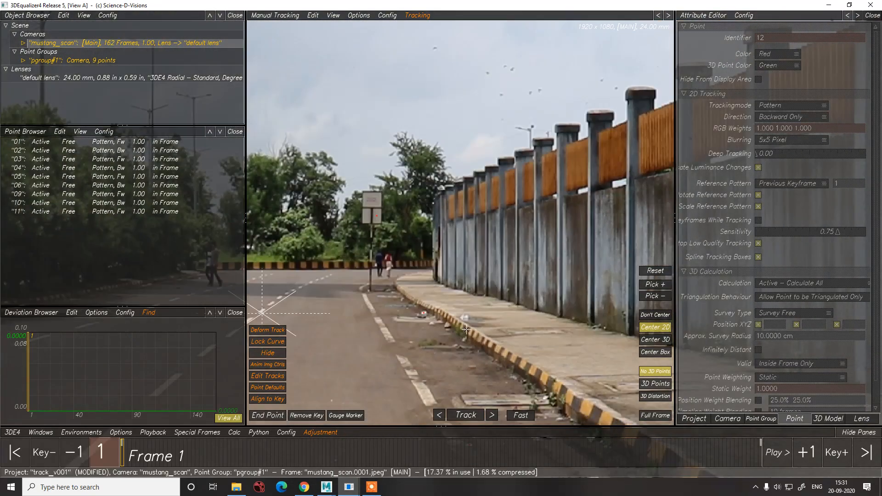
scroll(424, 272, up, 4)
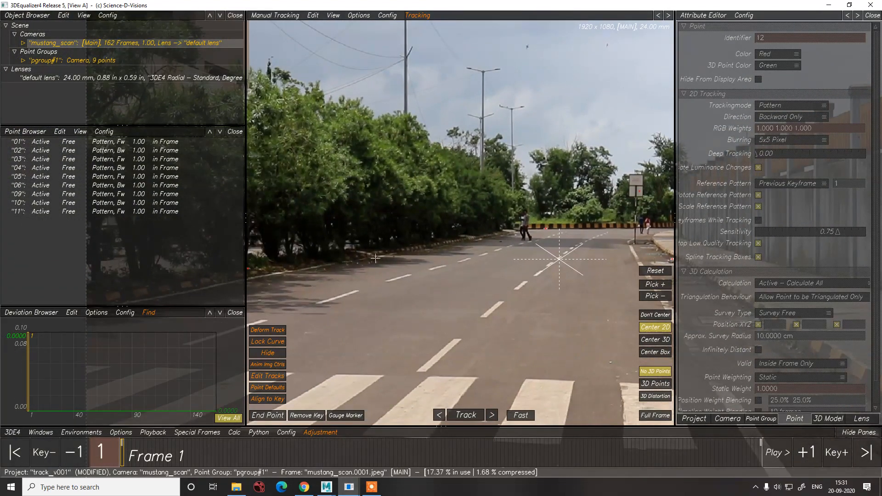
scroll(375, 258, up, 4)
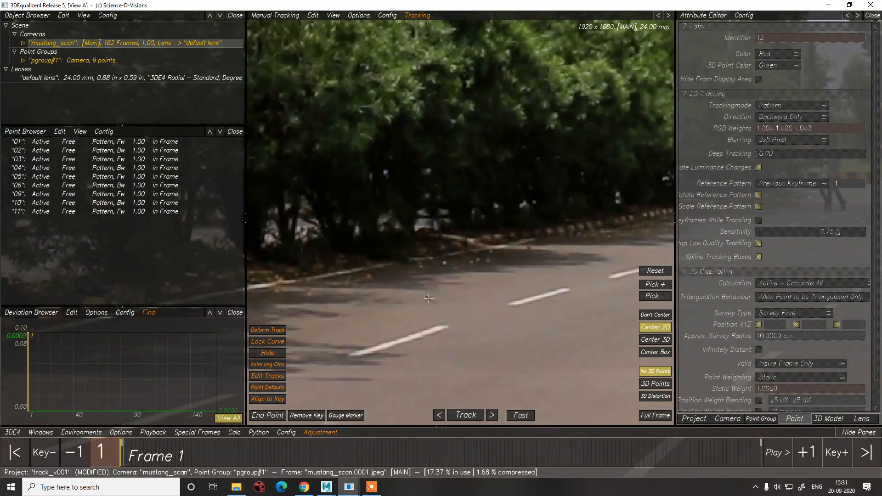
scroll(442, 266, up, 3)
ctrl+click(450, 257)
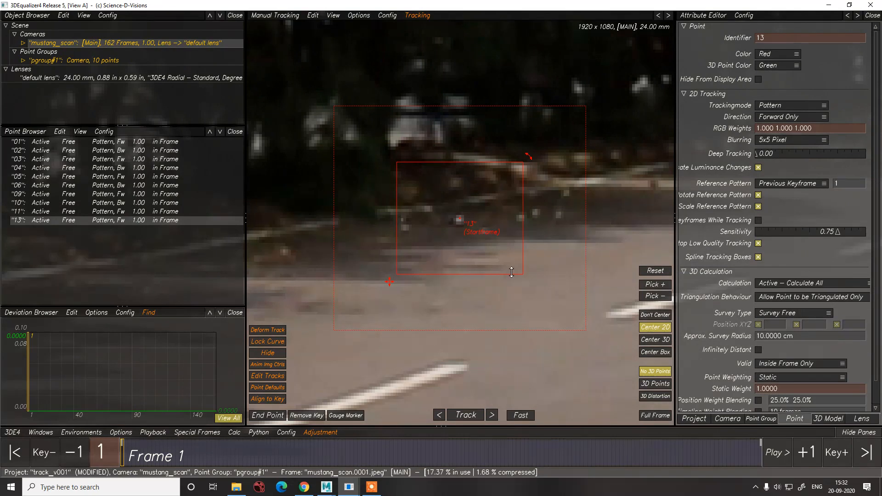
drag(520, 273, 507, 260)
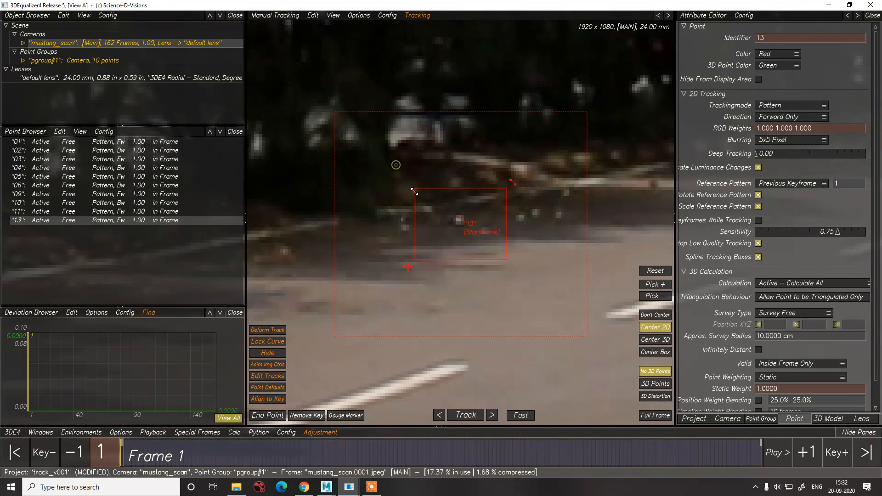
drag(395, 165, 421, 183)
drag(458, 219, 459, 220)
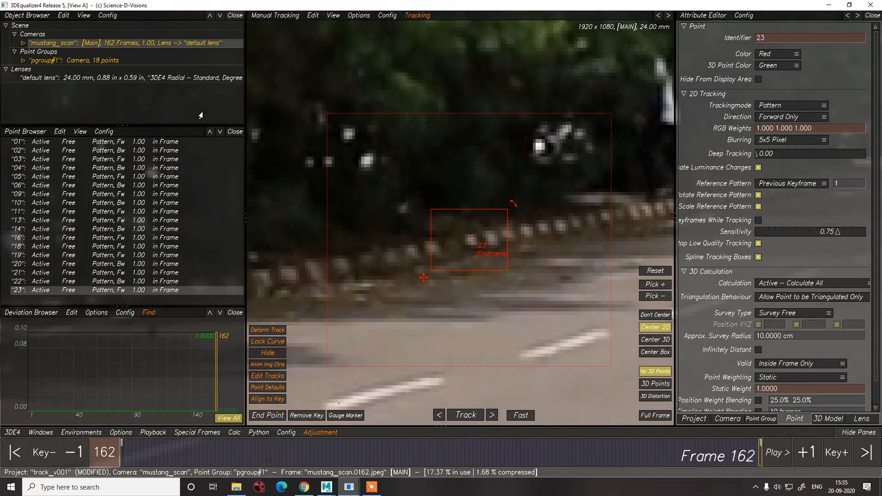
- Review a few tracked points, run Calc All for the point group pgroup#1, and accept the solve result
click(54, 177)
click(54, 168)
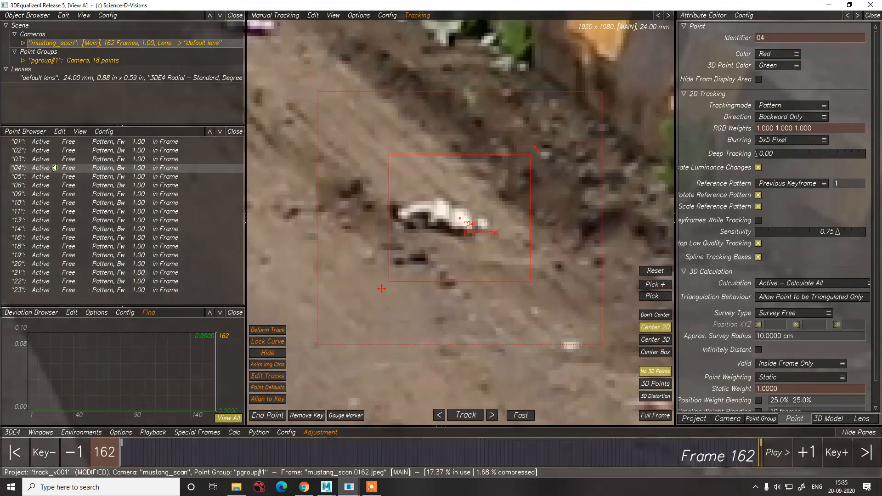
click(53, 151)
click(81, 60)
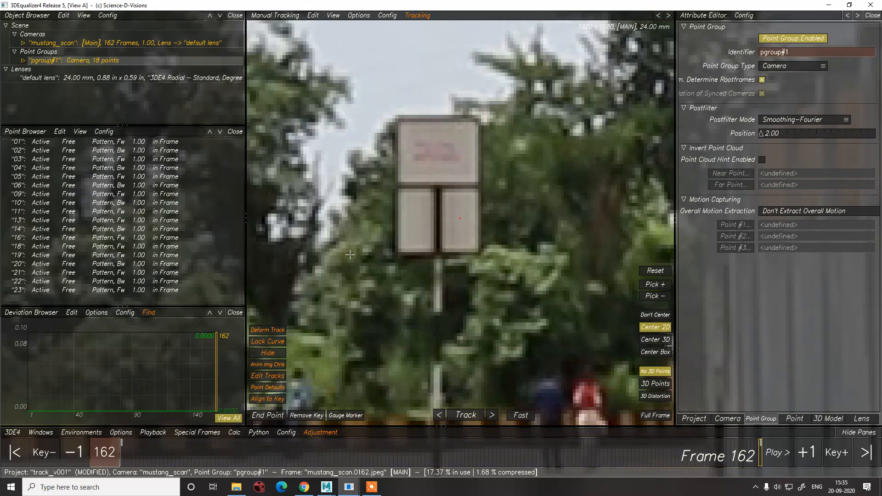
scroll(410, 264, down, 8)
middle_drag(381, 304, 451, 232)
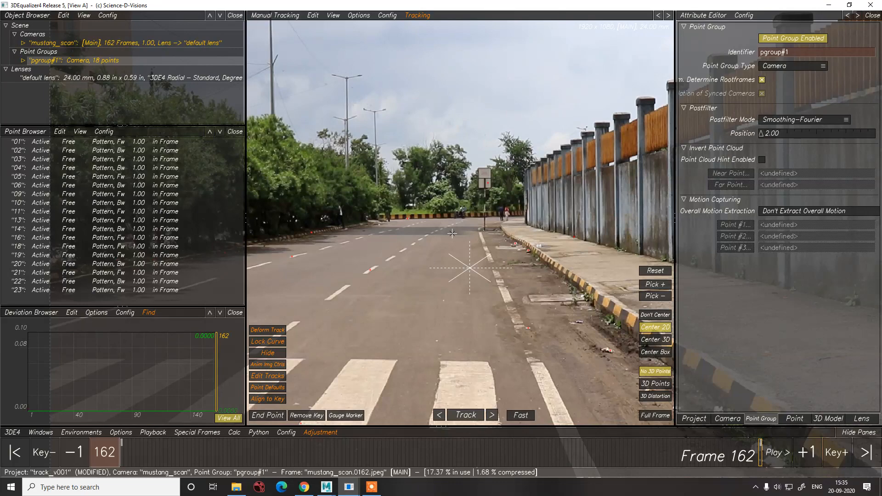
key(alt+c)
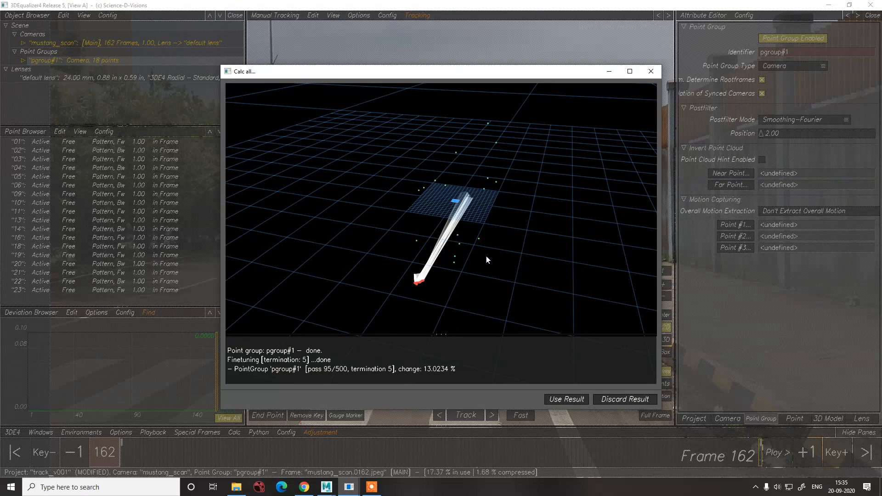
drag(510, 293, 471, 288)
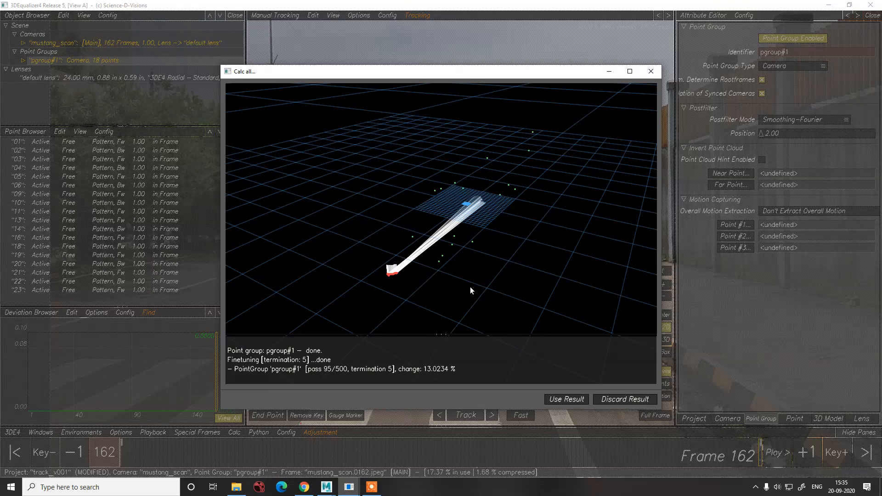
click(563, 400)
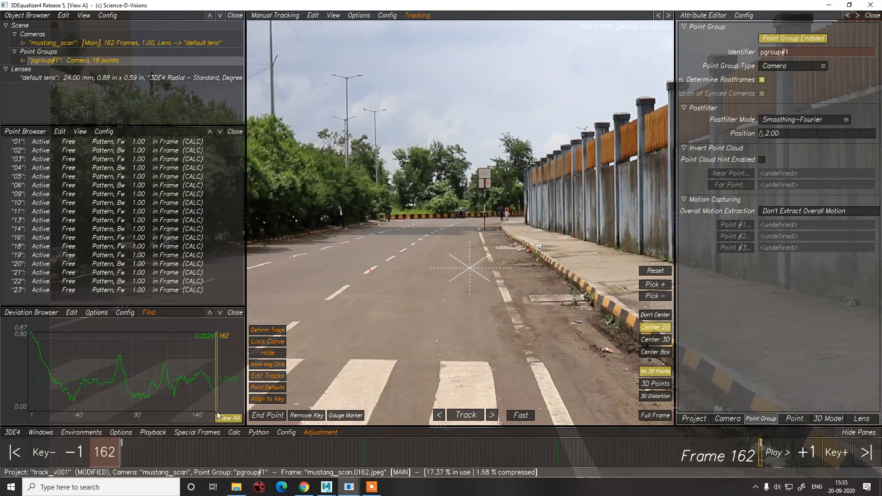
- Scrub the whole sequence and review the track of the last point in the list, point 23
drag(225, 458, 781, 451)
click(99, 293)
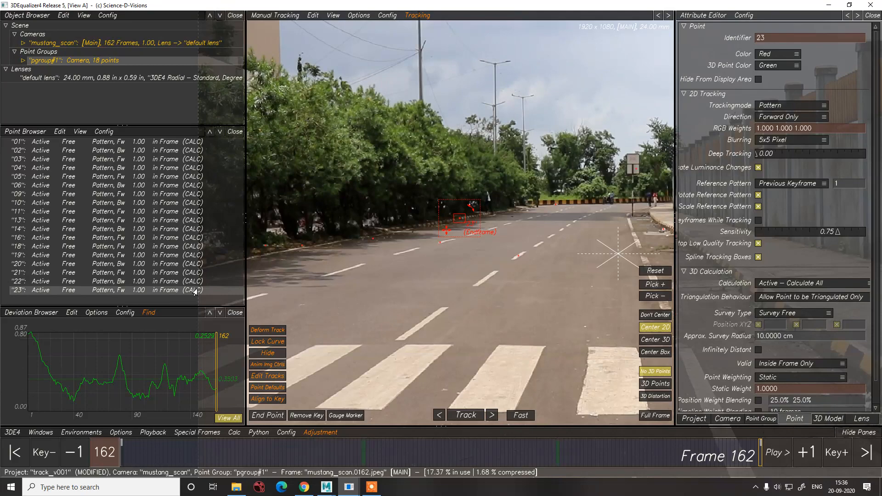
drag(661, 452, 146, 457)
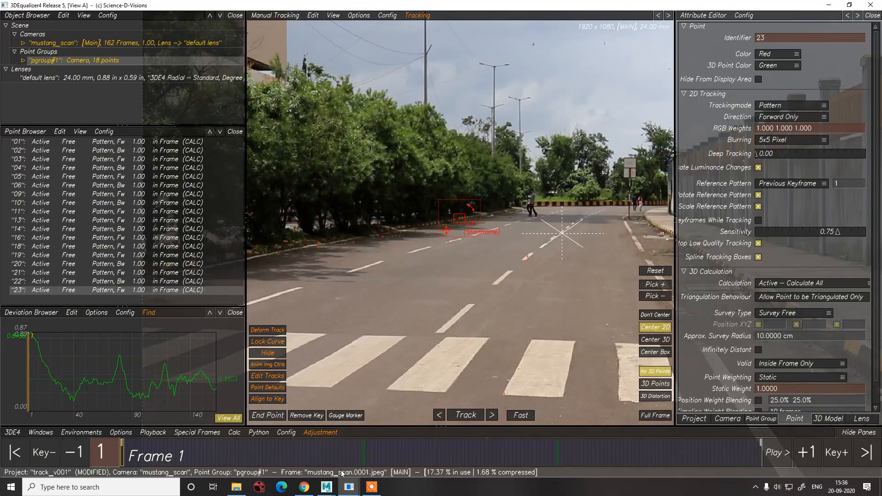
- Switch to the Mustang car scene in Maya and view the model from the front
click(326, 487)
click(391, 441)
scroll(370, 341, down, 5)
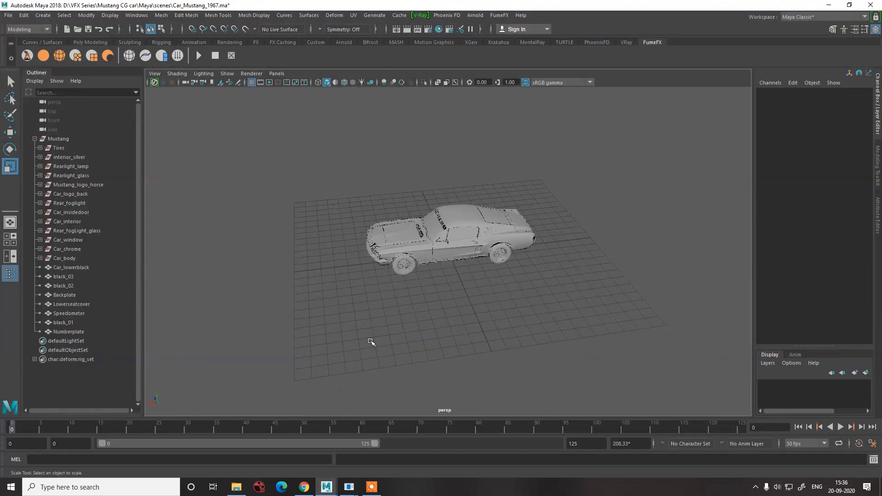
alt+drag(370, 341, 414, 337)
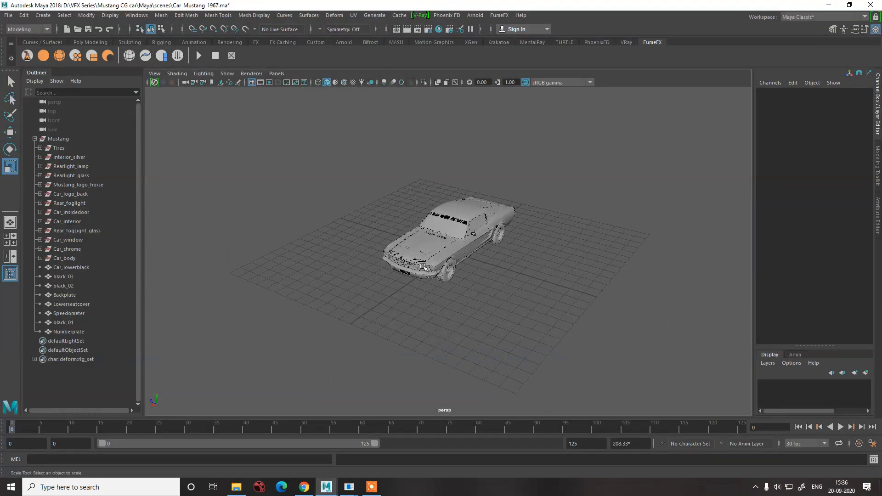
alt+drag(424, 266, 392, 299)
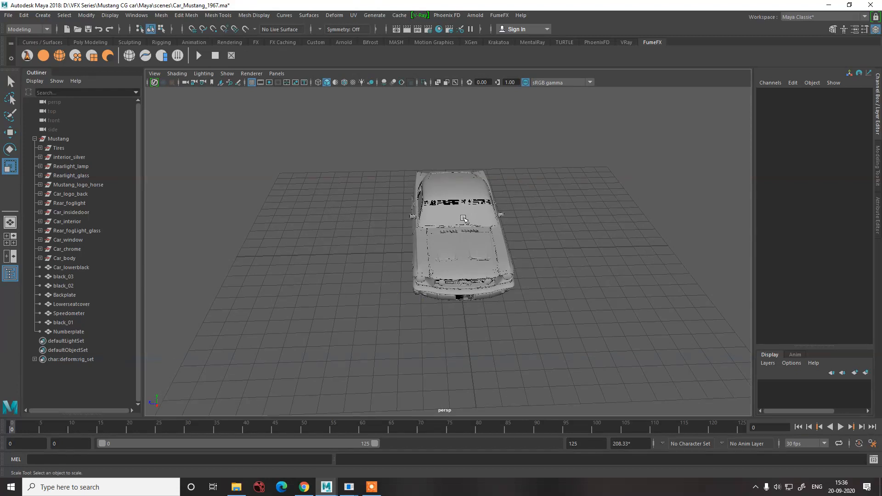
- Set the perspective camera's near clip plane to 0.01 and its far clip plane to 1000000
click(155, 74)
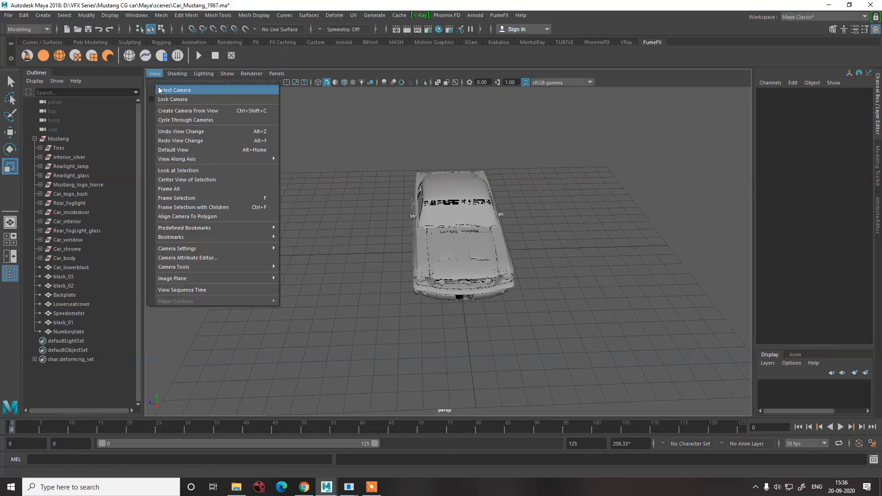
click(160, 90)
key(ctrl+a)
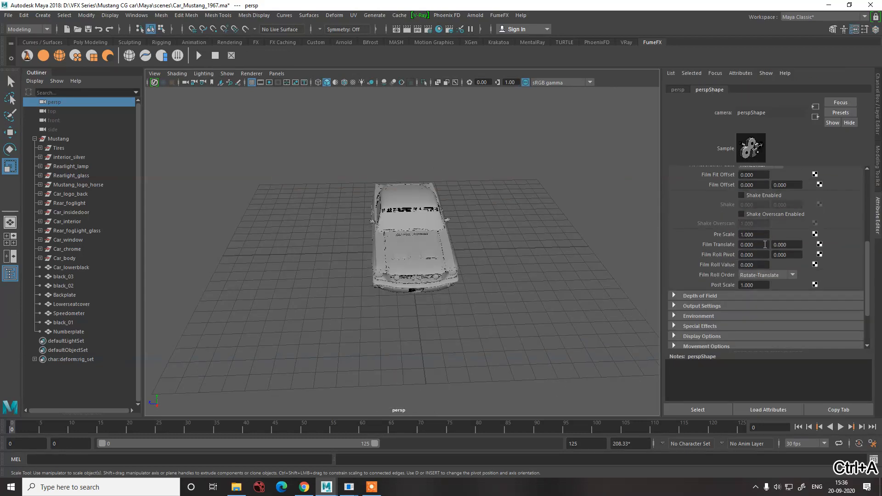
scroll(762, 249, up, 3)
scroll(760, 248, up, 3)
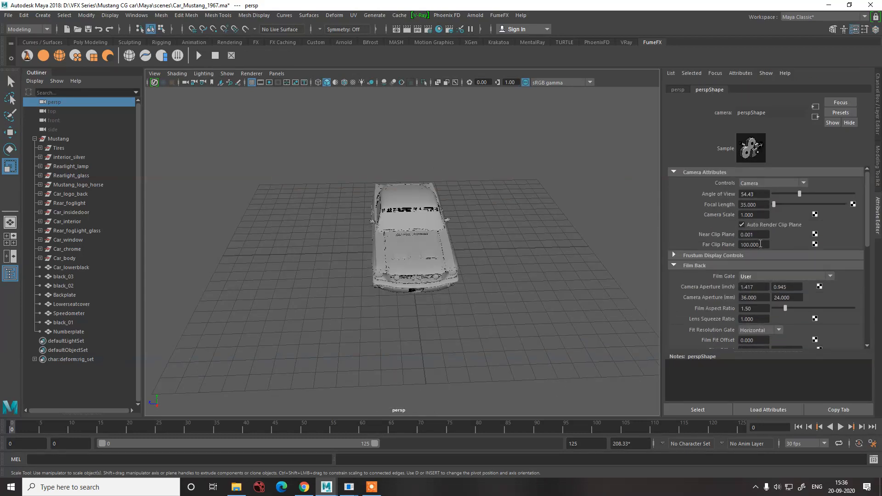
double_click(748, 233)
text(0.01)
key(Return)
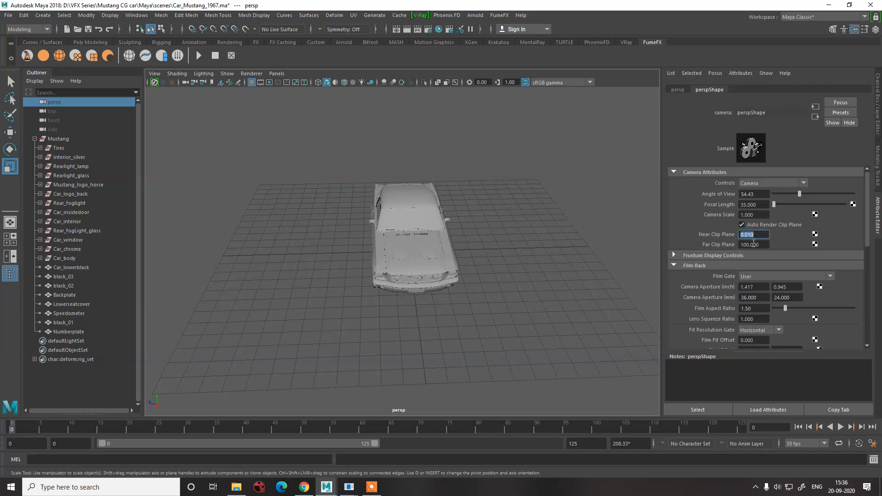
click(744, 246)
text(000)
key(Return)
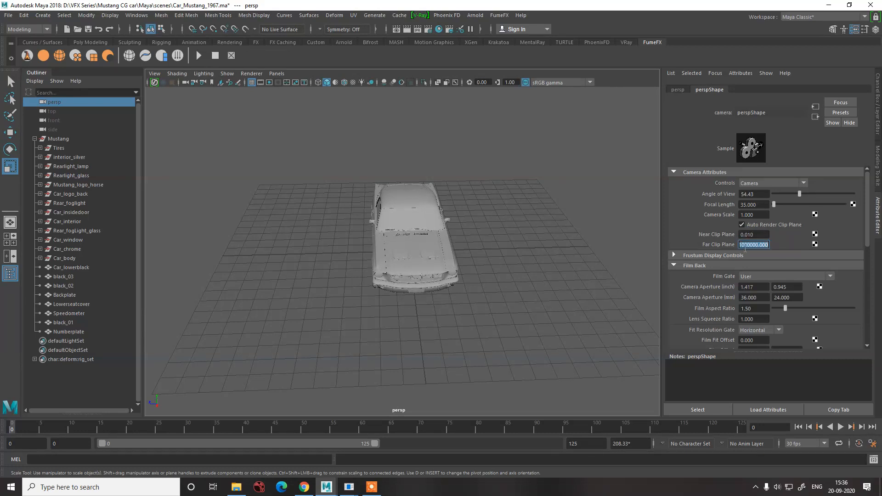
click(657, 260)
- Check the car's viewport display, make sure the linear working unit is meter in the general settings, and save the preferences
alt+drag(524, 248, 518, 249)
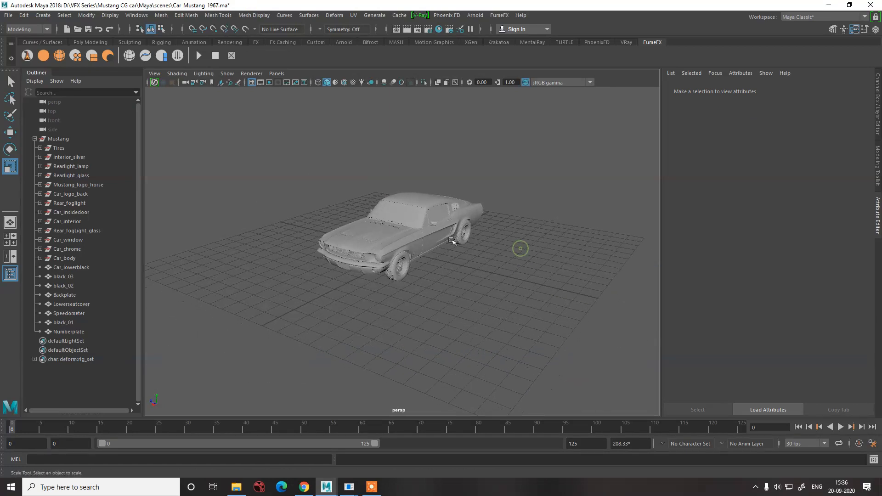
scroll(386, 234, up, 3)
alt+drag(367, 252, 432, 259)
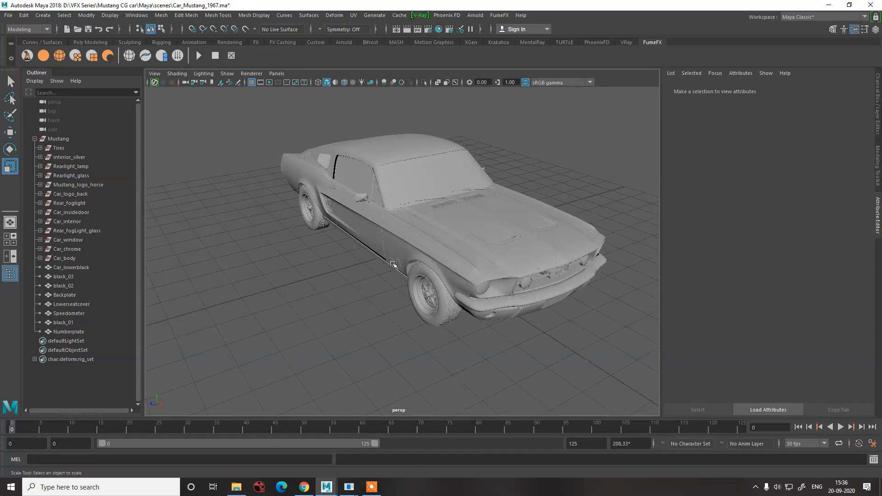
scroll(396, 275, down, 6)
alt+drag(398, 285, 433, 274)
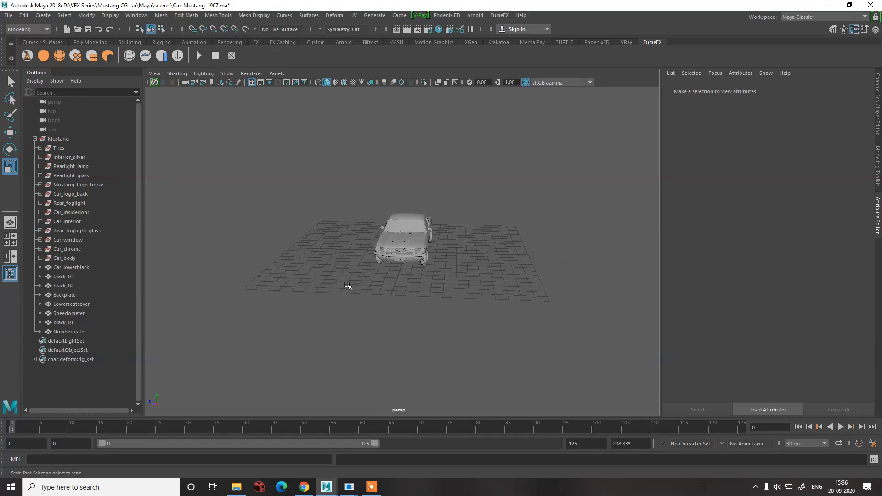
click(873, 445)
click(520, 202)
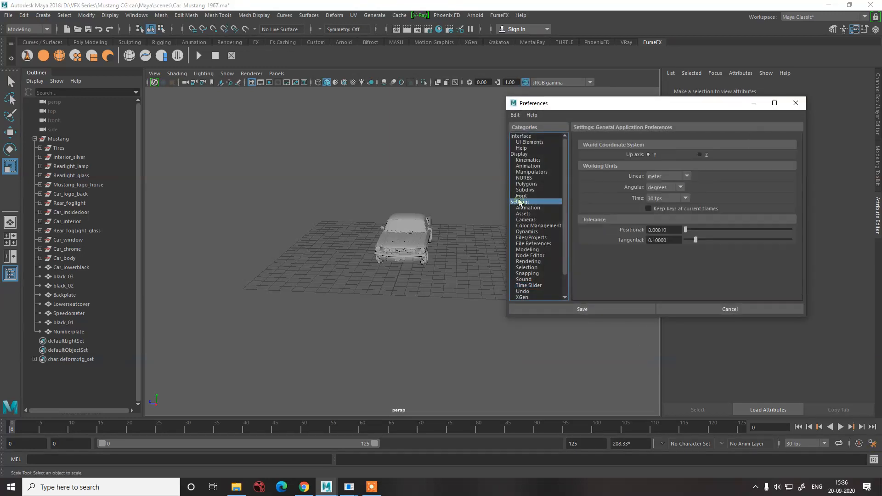
click(658, 178)
click(627, 181)
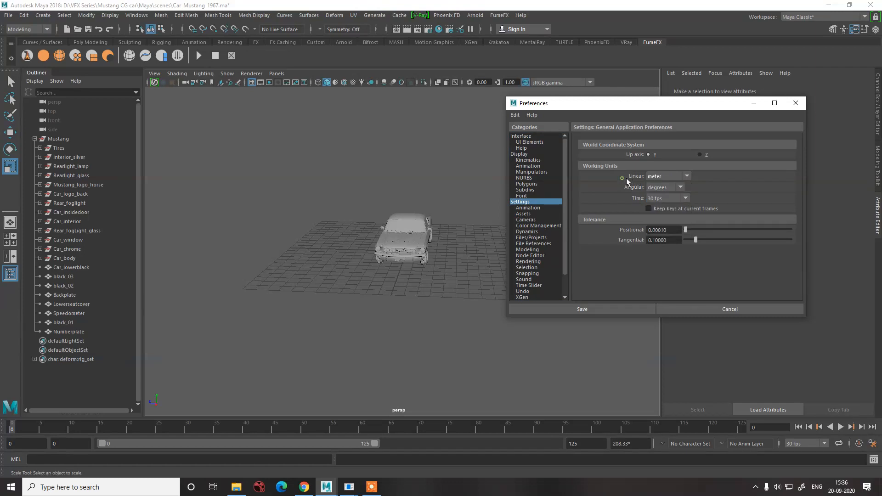
click(452, 305)
click(591, 309)
- View the Mustang from the front at ground level
alt+drag(423, 279, 413, 290)
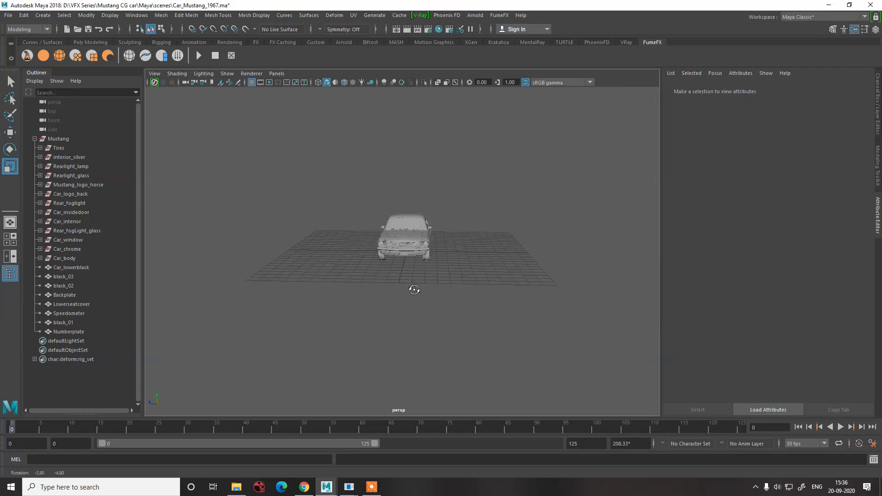
scroll(414, 289, up, 5)
alt+drag(309, 262, 301, 246)
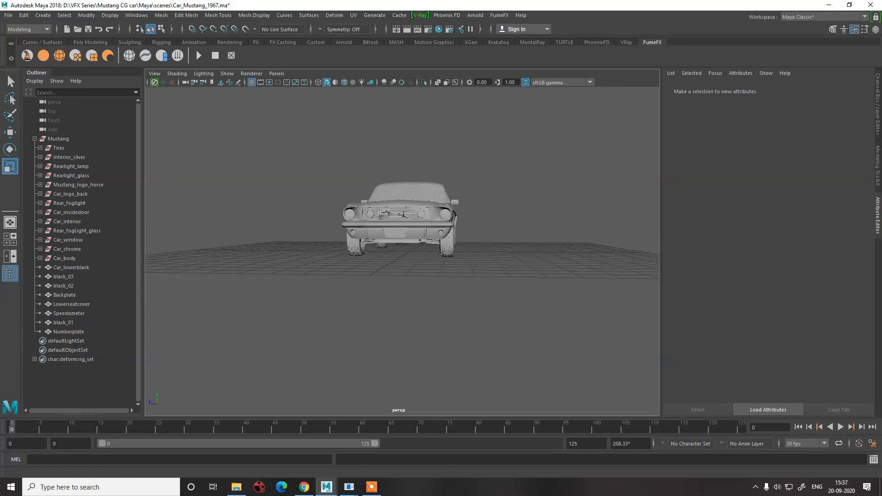
- Import the feetcharmodel human figure into the Mustang scene as a size reference
click(9, 16)
click(27, 118)
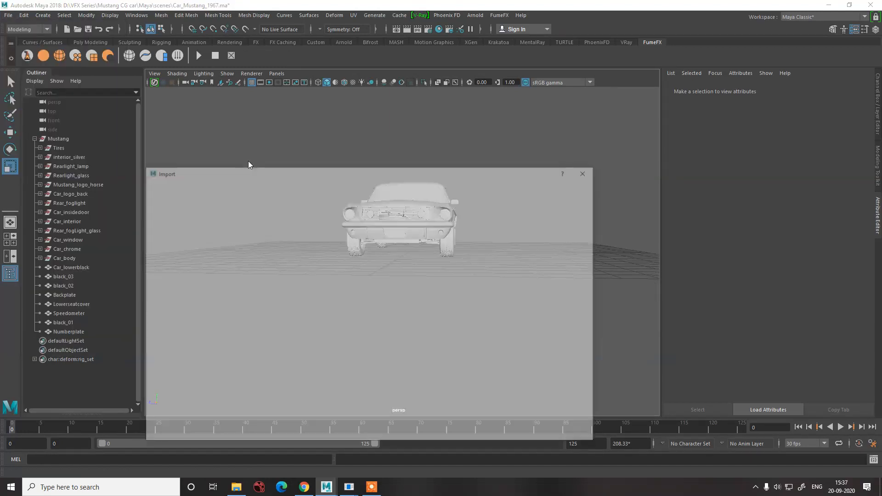
double_click(234, 221)
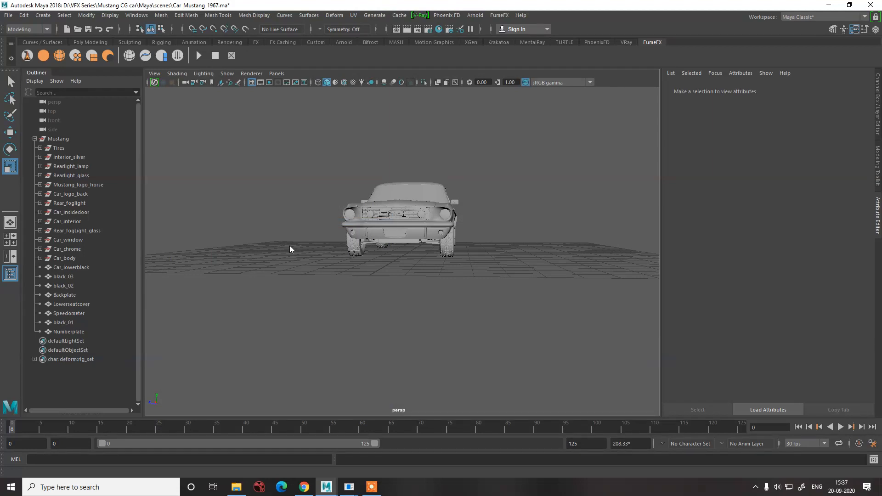
click(441, 258)
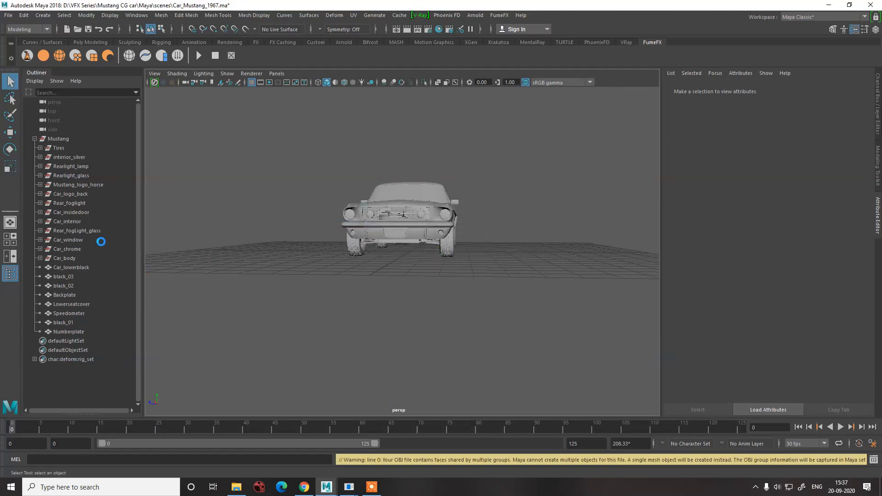
key(r)
alt+drag(339, 281, 173, 252)
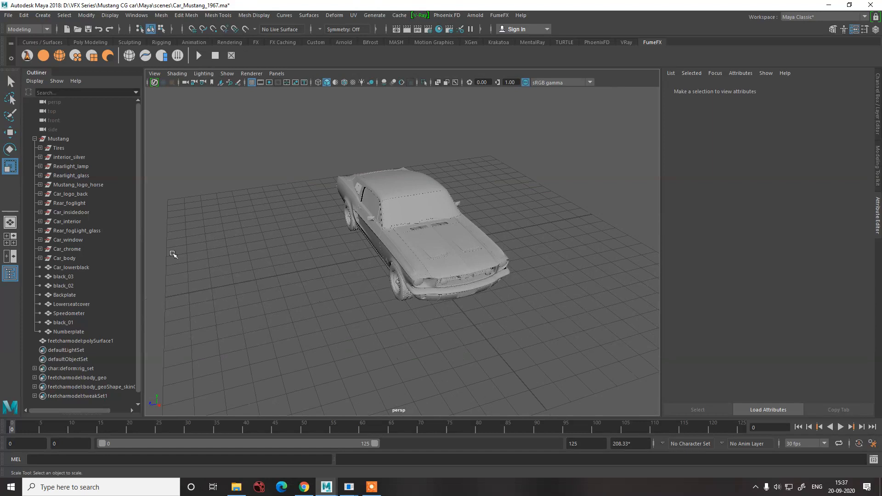
- Move the whole Mustang group sideways out of the human figure, to about -3.869 in Z
click(35, 138)
click(54, 137)
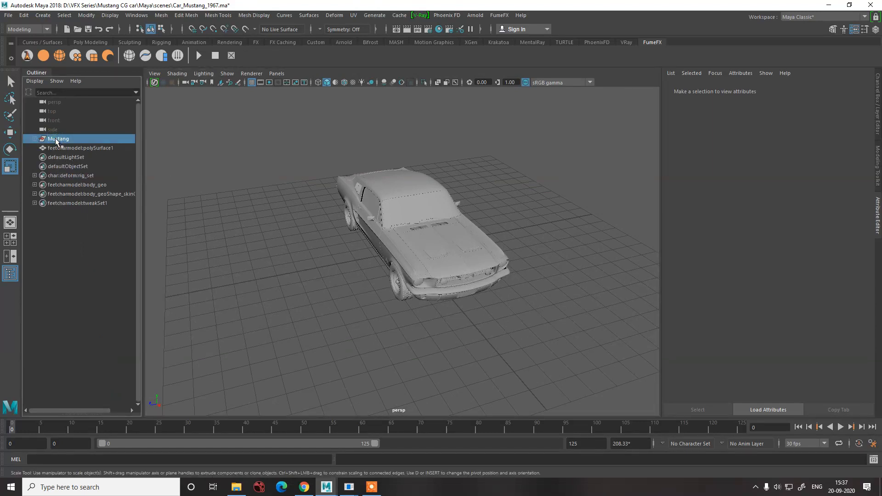
key(w)
drag(401, 255, 468, 243)
alt+drag(426, 299, 392, 283)
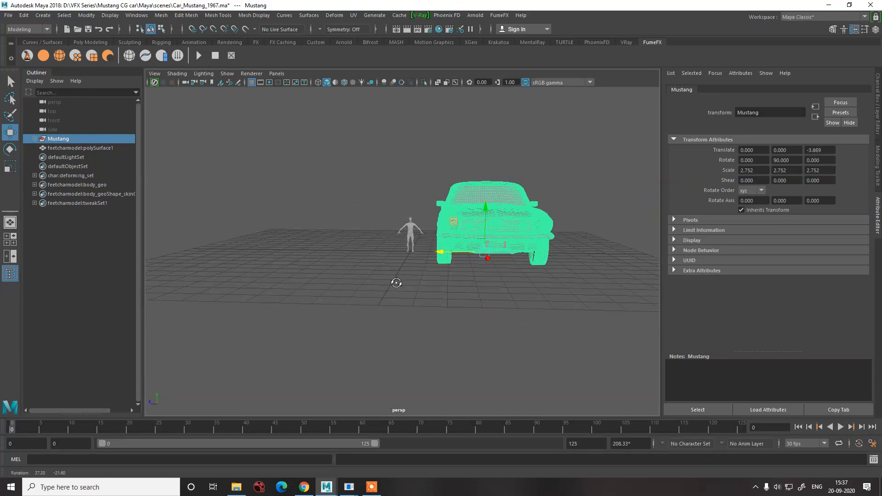
- Compare the imported human figure's size with the Mustang standing beside it
drag(392, 208, 422, 251)
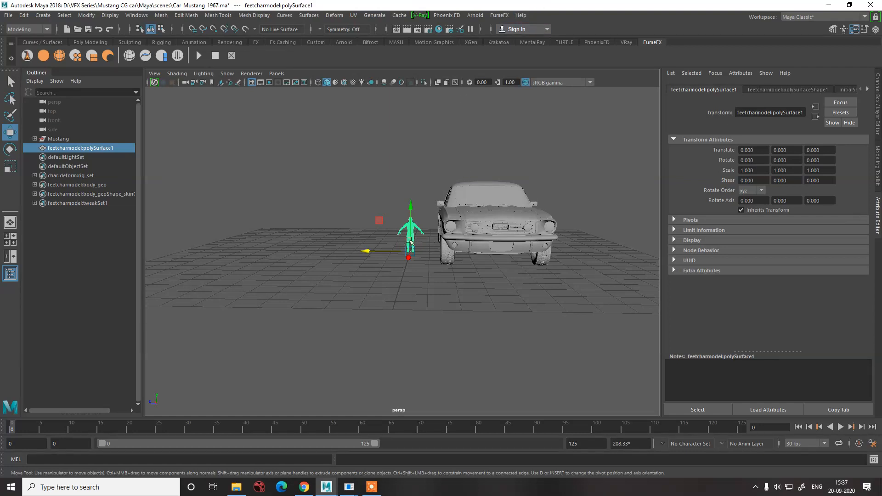
click(408, 291)
alt+drag(409, 290, 431, 279)
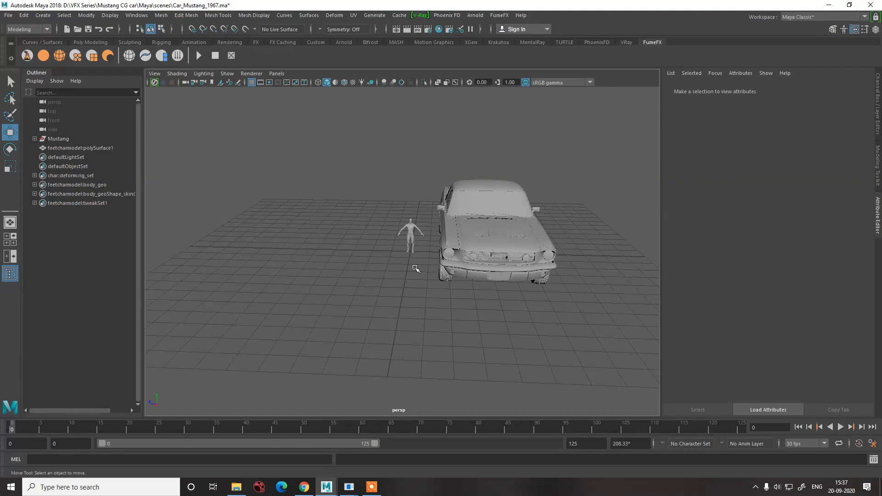
- Switch to Chrome and search Google for "mustang shelby 1967 dimensions"
click(304, 486)
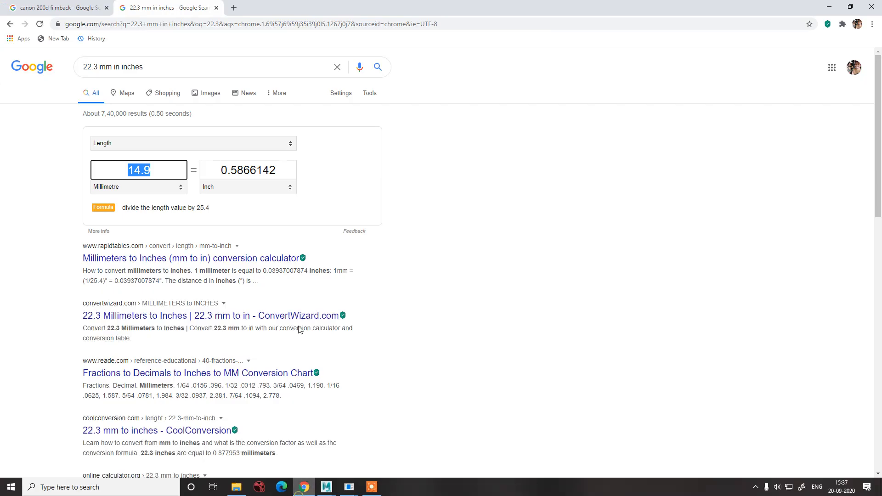
triple_click(185, 70)
text(m)
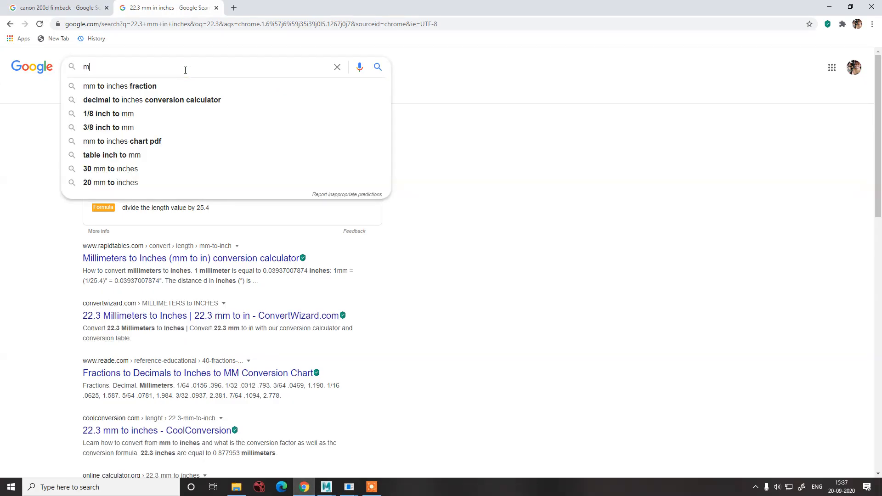
text(ustang she)
key(Down)
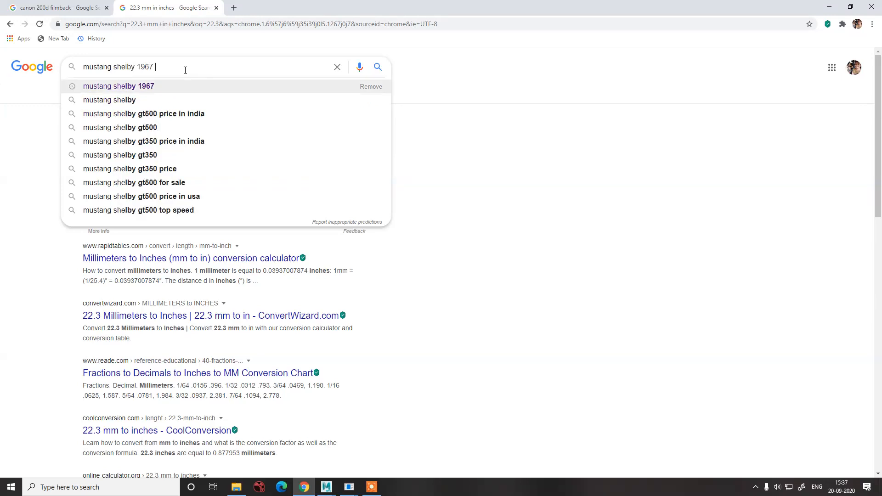
text(dimension)
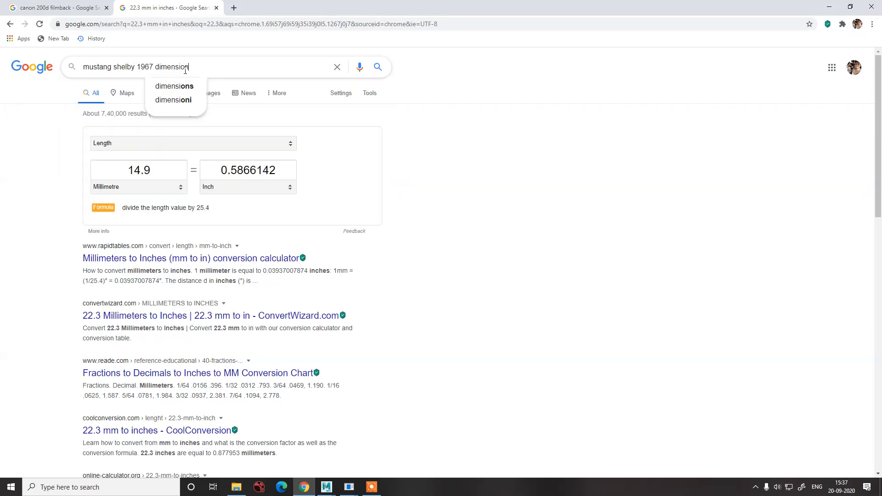
key(Return)
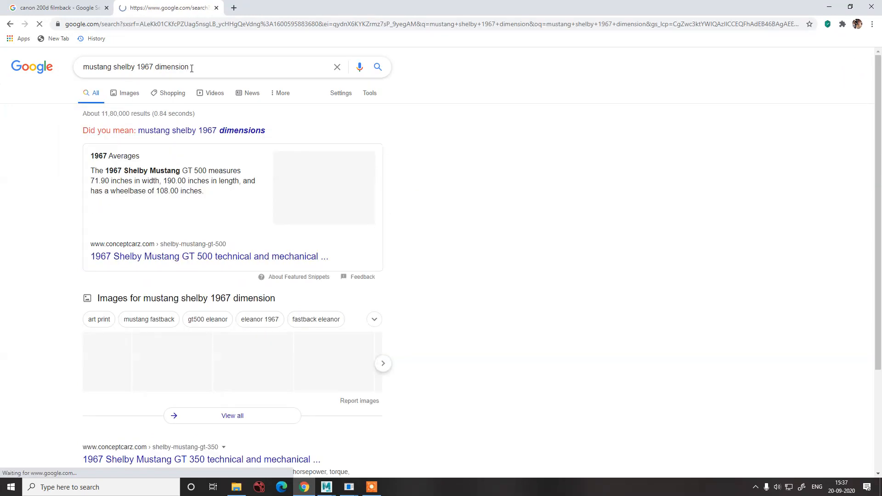
click(223, 132)
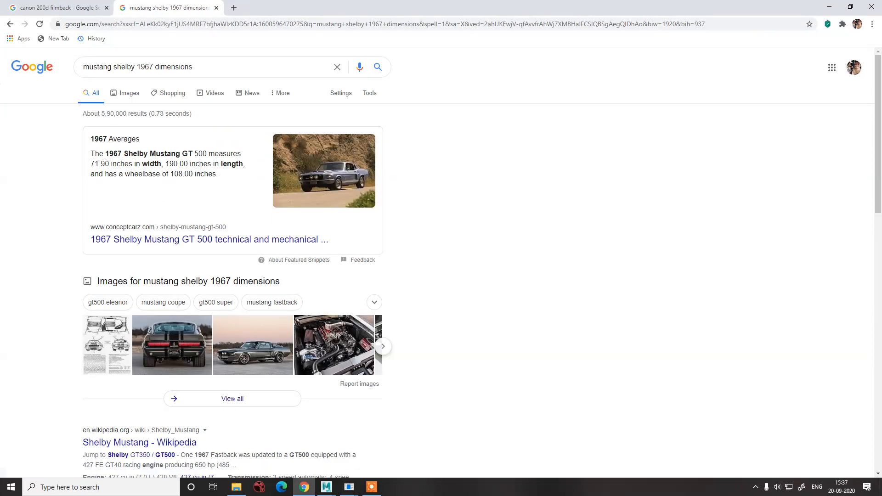
- Look up the car's 190.00 inches length in a new Google search to convert it to metres
drag(213, 165, 166, 165)
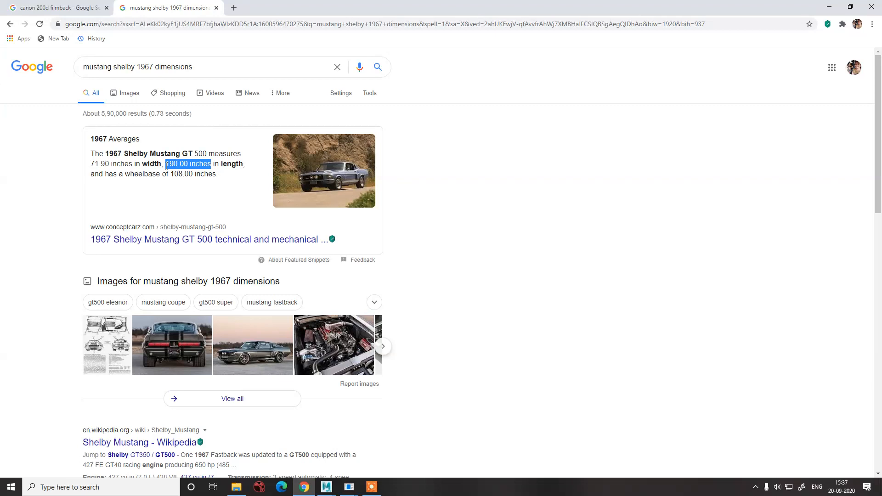
right_click(167, 166)
click(179, 183)
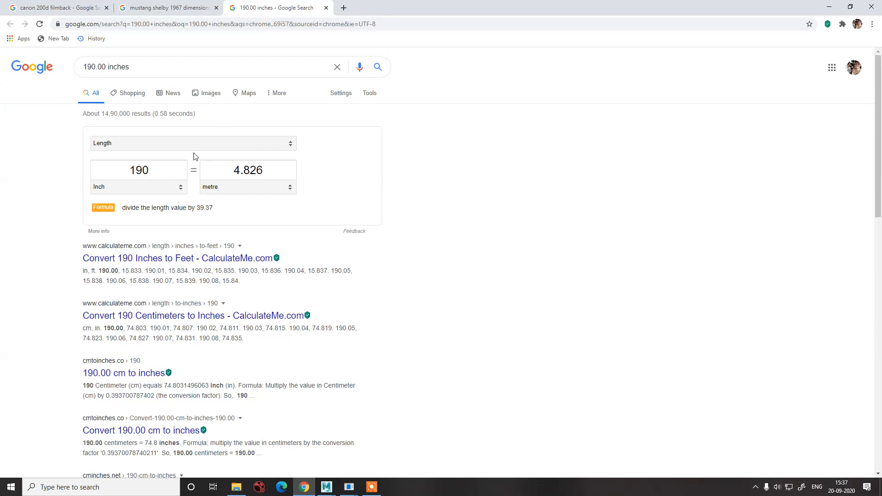
- Return to the dimensions results and look up the 71.90 inches width to convert it to metres
click(172, 7)
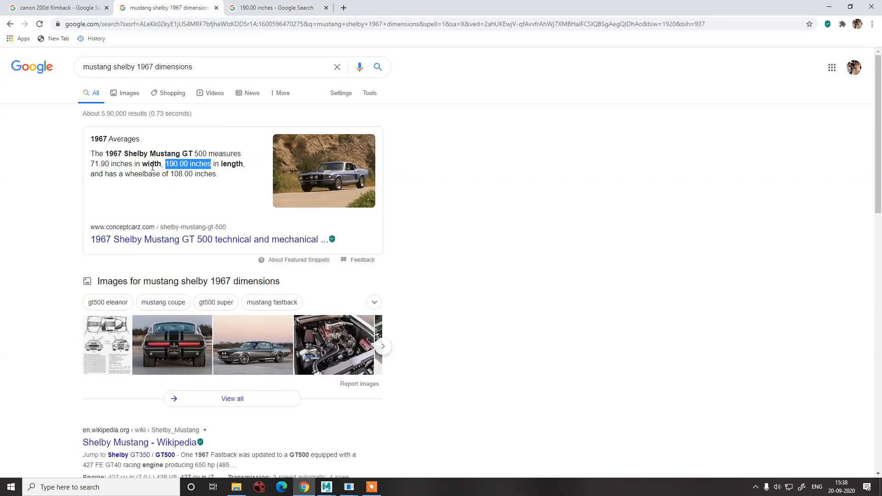
drag(91, 164, 129, 164)
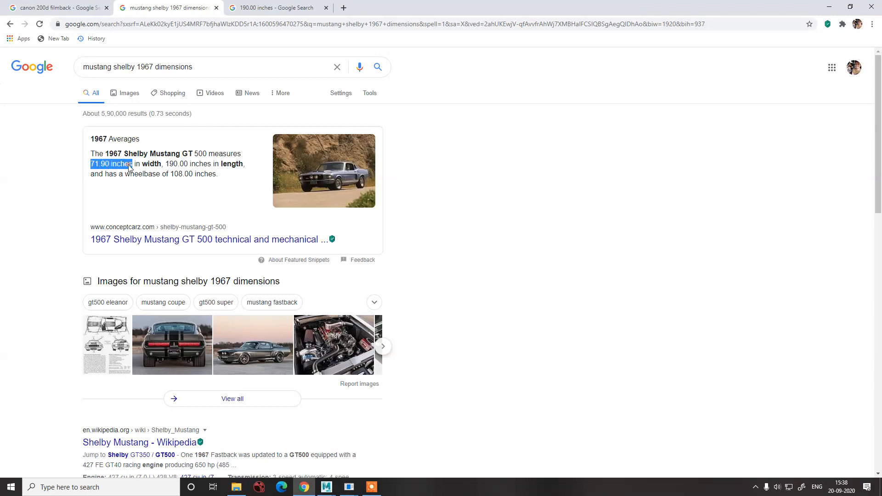
right_click(130, 168)
click(142, 182)
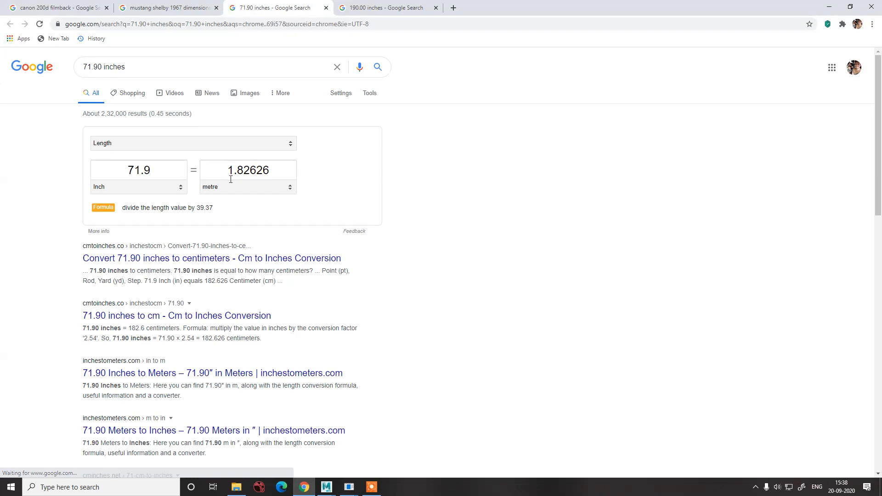
- Check the dimensions results for the car's height, and change the search to "mustang shelby 1967 height"
click(165, 7)
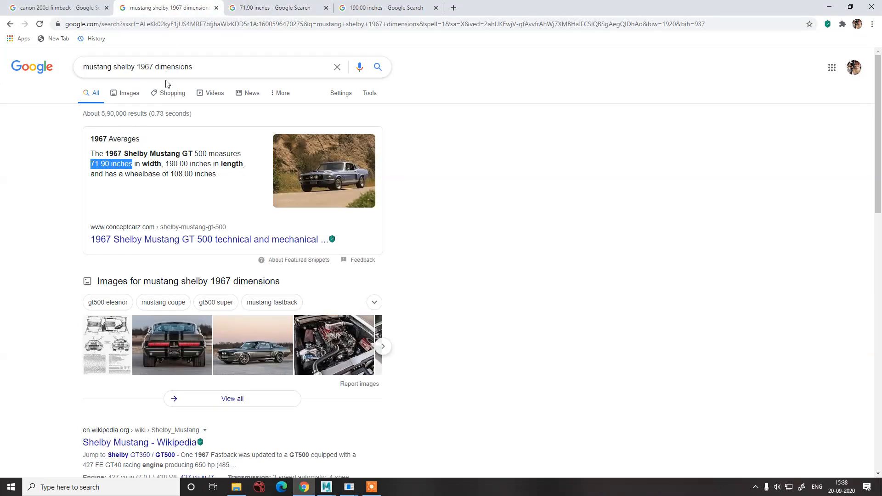
scroll(161, 191, down, 8)
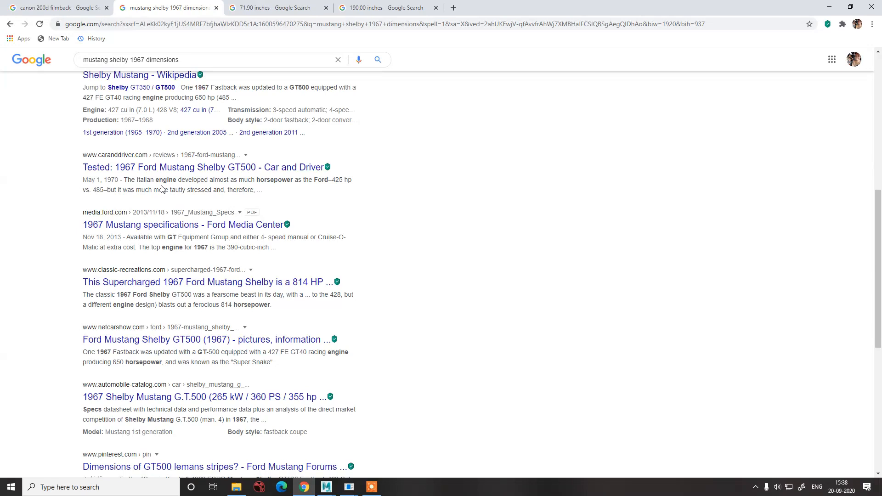
scroll(161, 188, up, 8)
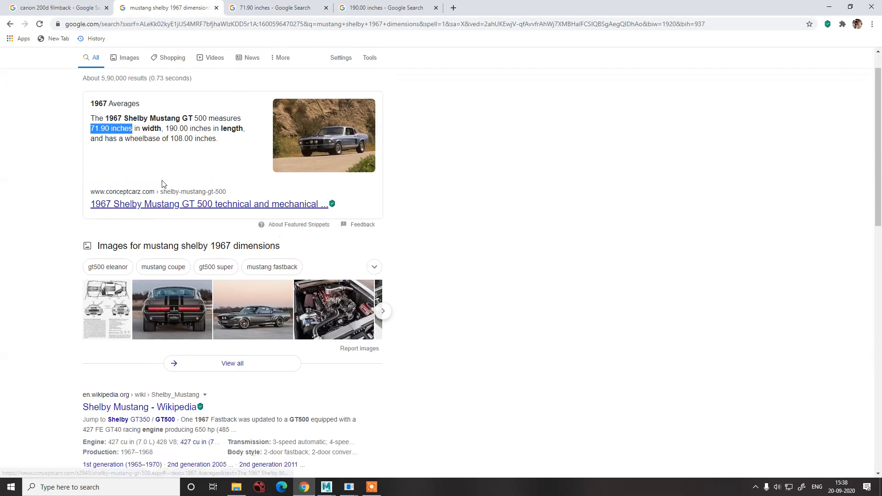
click(169, 69)
double_click(169, 67)
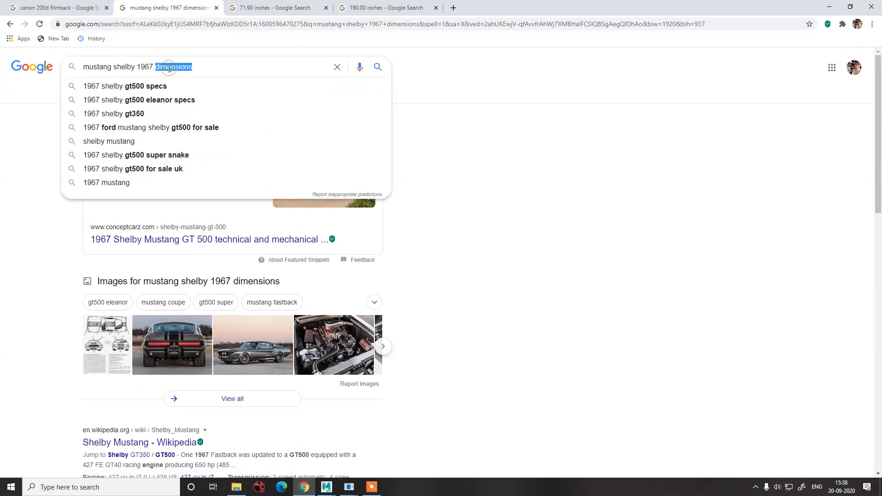
key(BackSpace)
text(h)
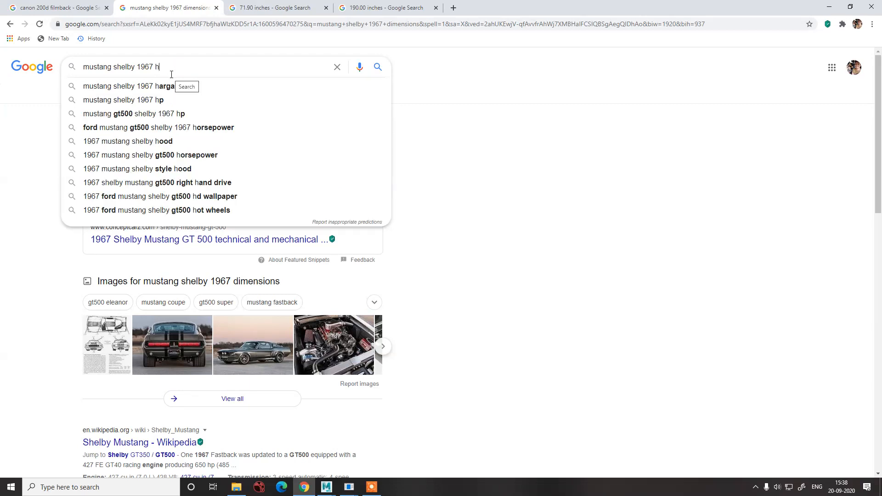
text(eight)
key(Return)
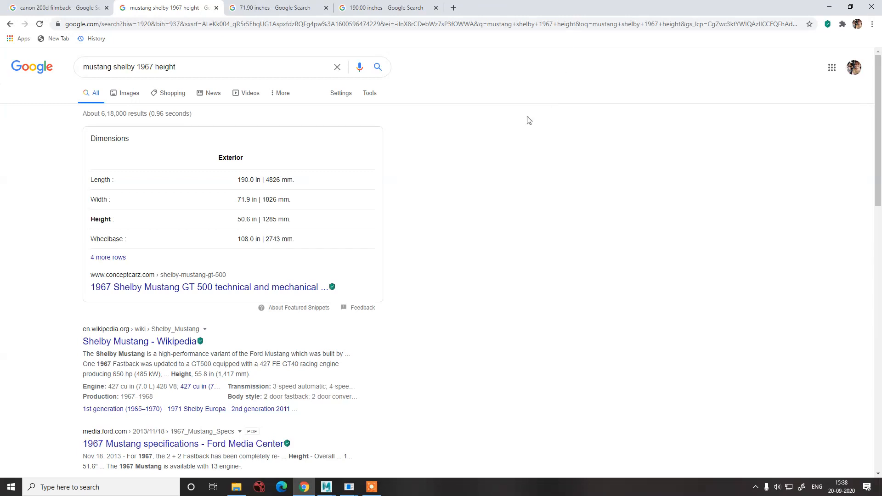
- Look up the 50.6 in height in a new Google search to convert it to metres
double_click(239, 219)
right_click(259, 222)
click(261, 239)
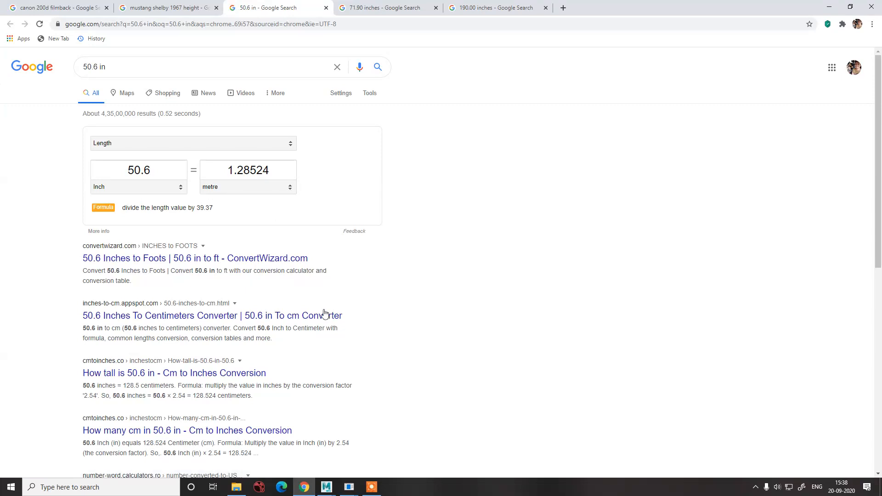
- Switch back to Maya and, in the side view, scale the Mustang group down uniformly to about 0.982
click(326, 486)
click(352, 449)
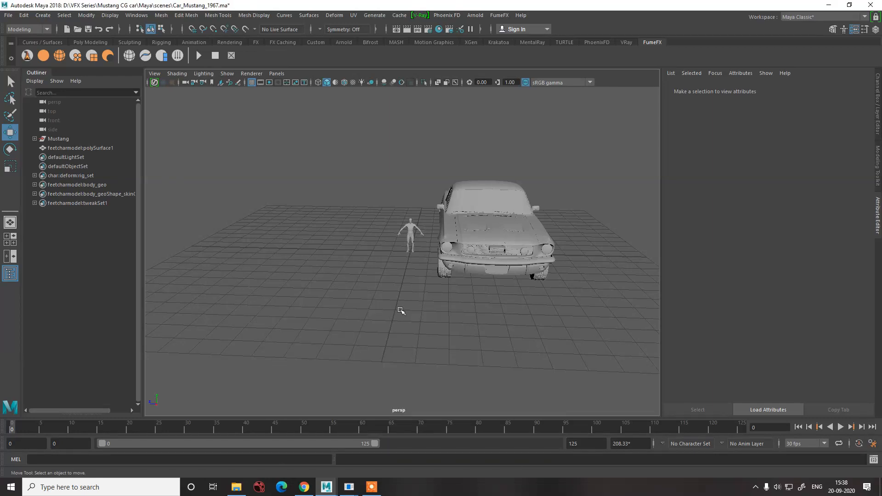
key(space)
key(space)
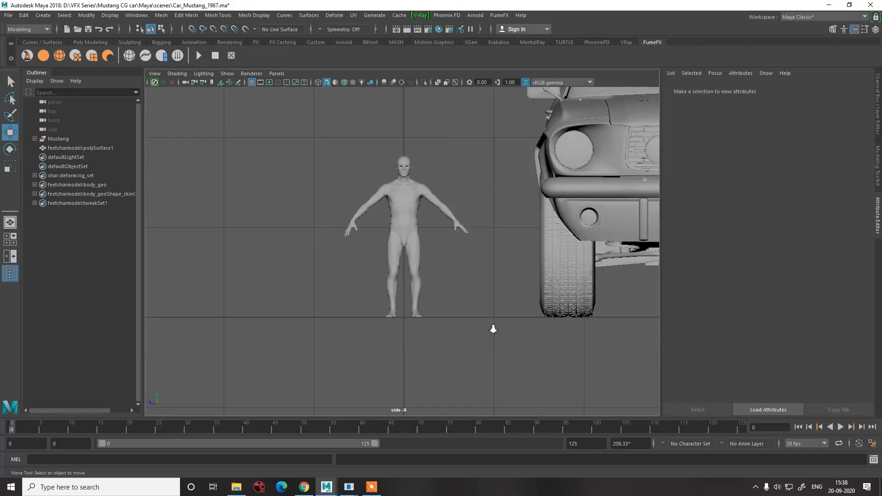
scroll(491, 327, down, 5)
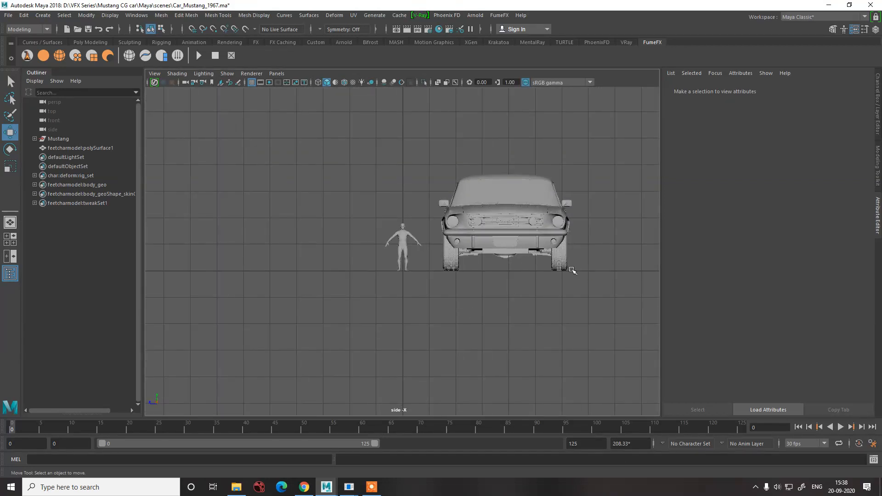
click(69, 141)
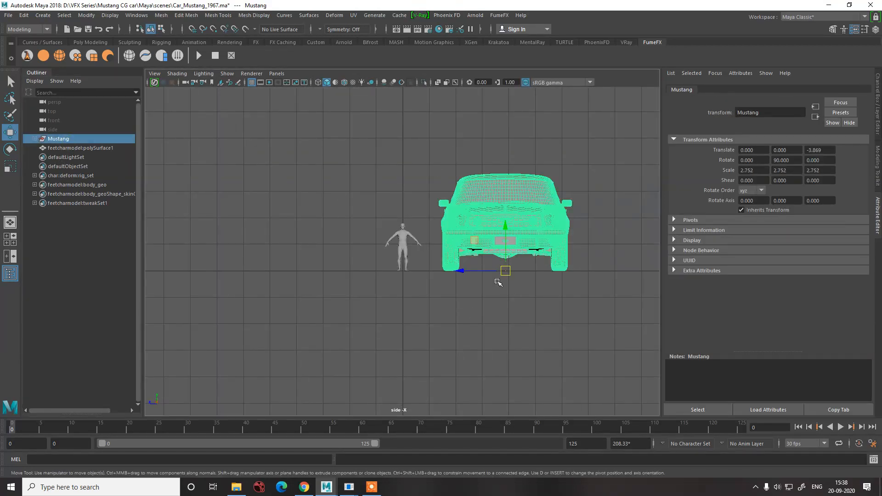
key(r)
drag(505, 273, 374, 274)
- Move the Mustang group closer to the human figure, to about -1.947 in Z, and deselect it
key(w)
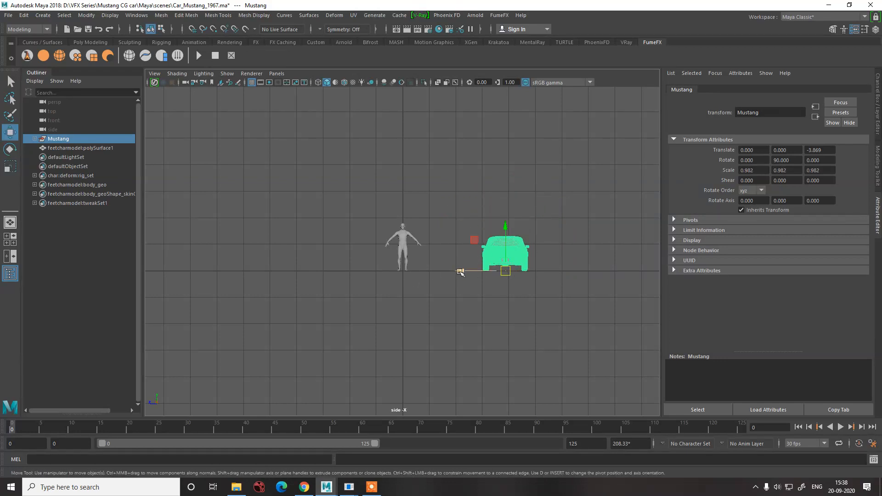
drag(460, 272, 409, 272)
click(417, 303)
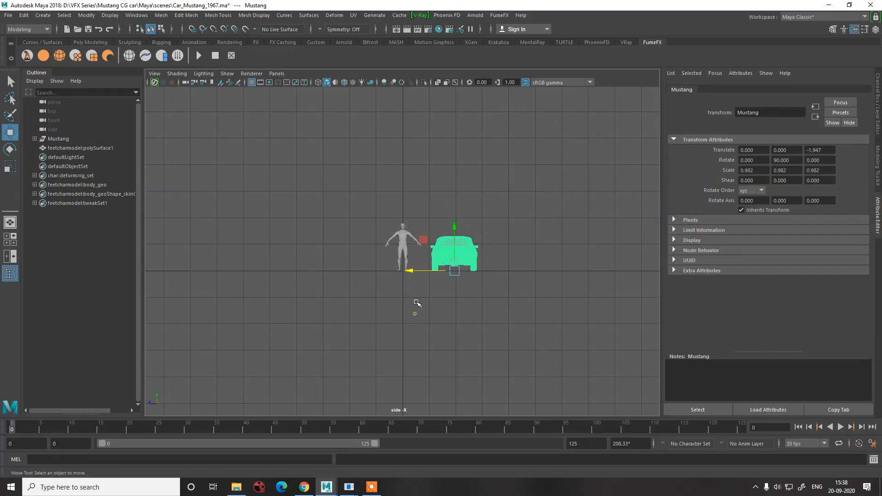
- Measure the Mustang's height in the side view with the Distance Tool, from the ground line up to roof level
scroll(443, 290, up, 6)
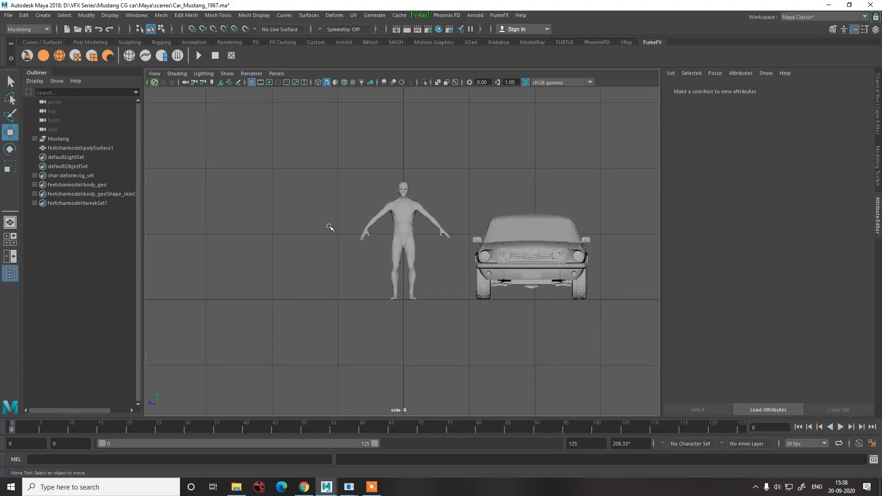
alt+middle_drag(327, 242, 254, 244)
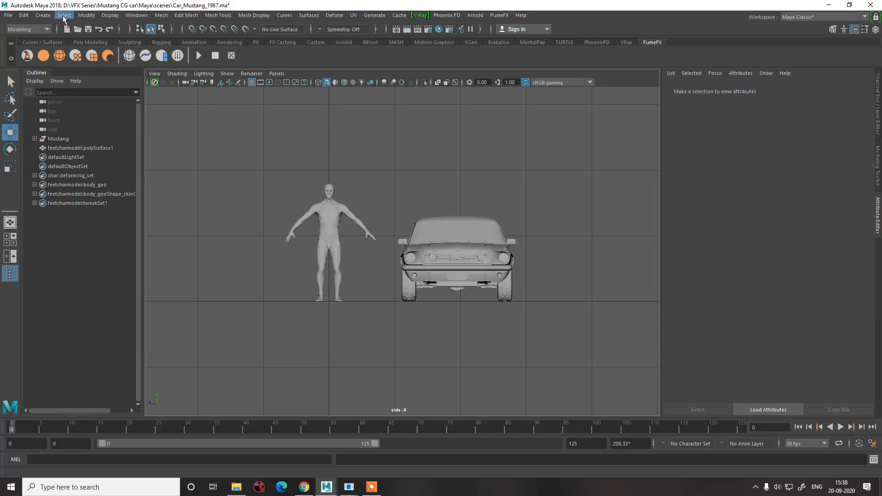
click(43, 15)
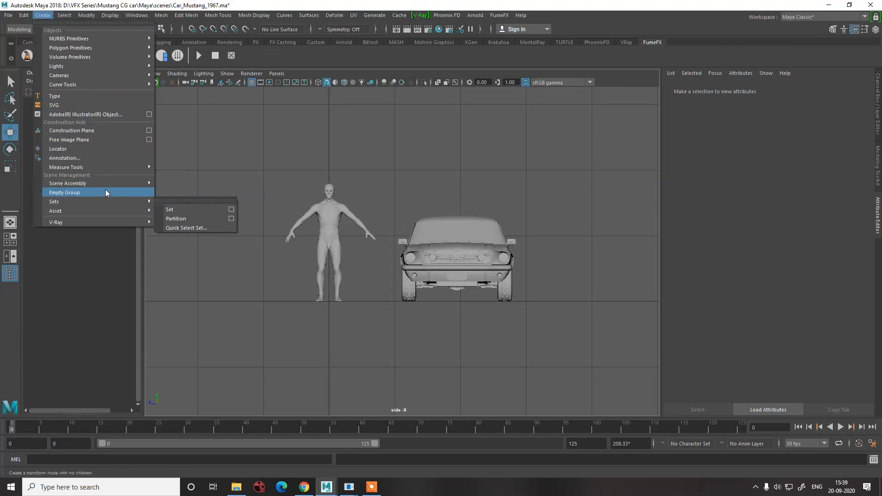
mouse_move(103, 167)
click(173, 175)
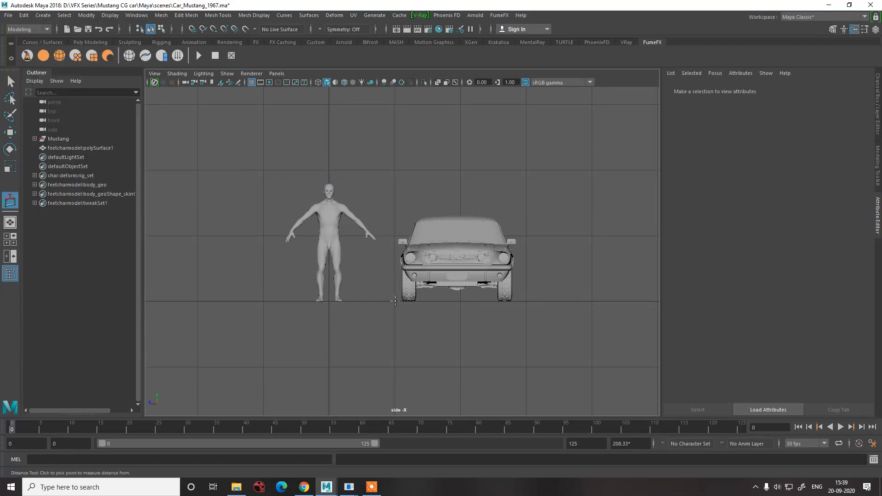
click(395, 302)
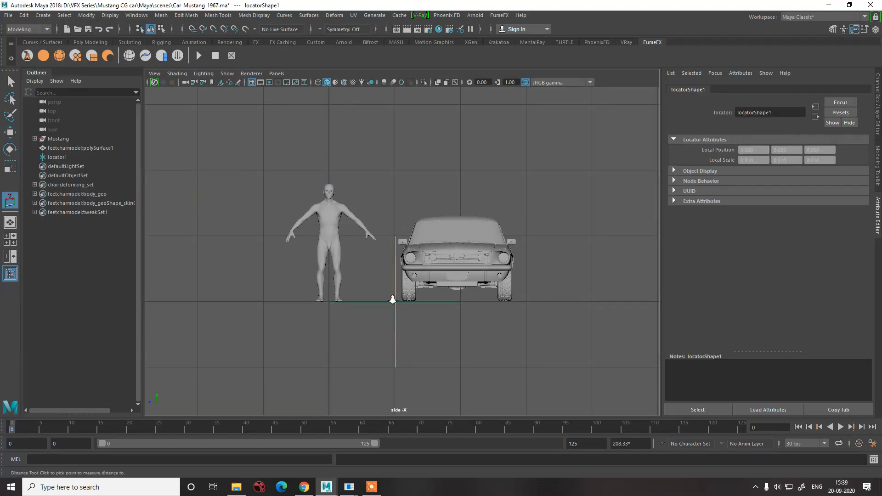
scroll(412, 335, up, 5)
scroll(404, 327, down, 3)
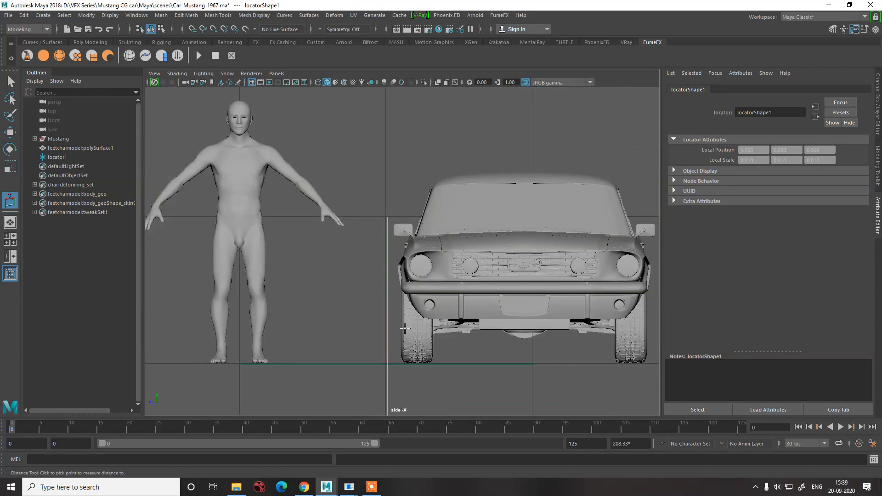
click(391, 173)
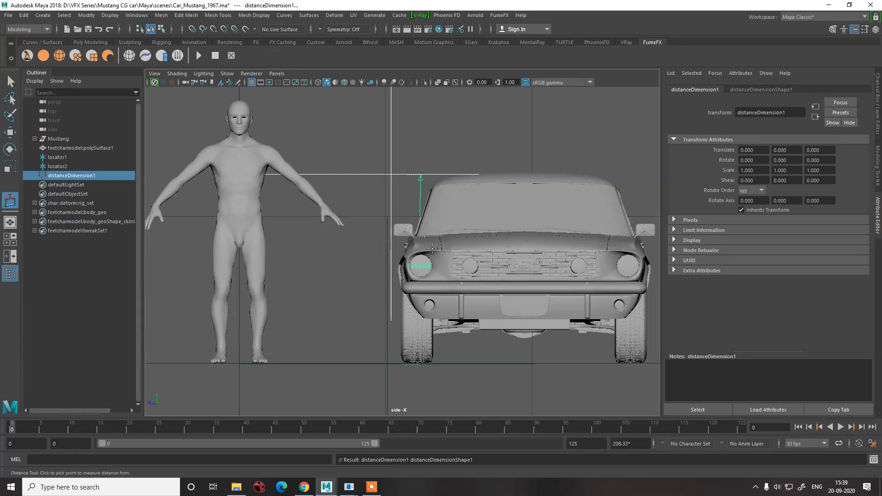
- Check the metre conversion of the 50.6 in height in the browser, and return to Maya
click(304, 487)
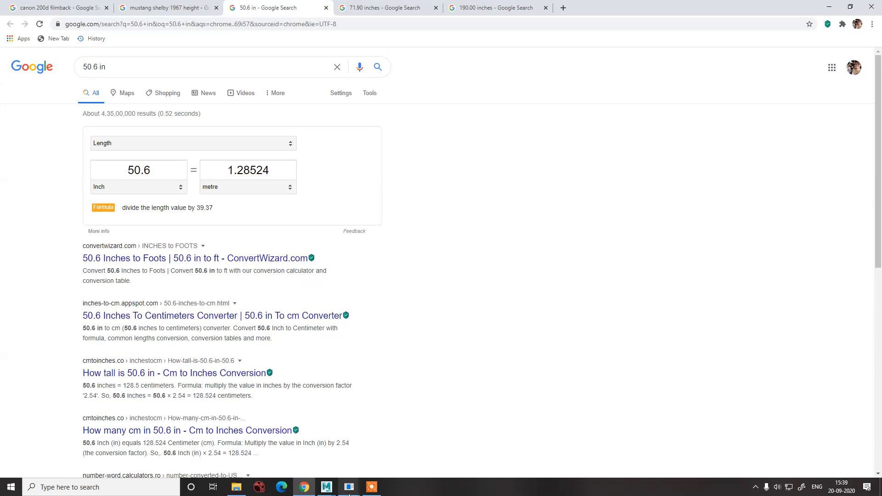
mouse_move(349, 486)
click(357, 470)
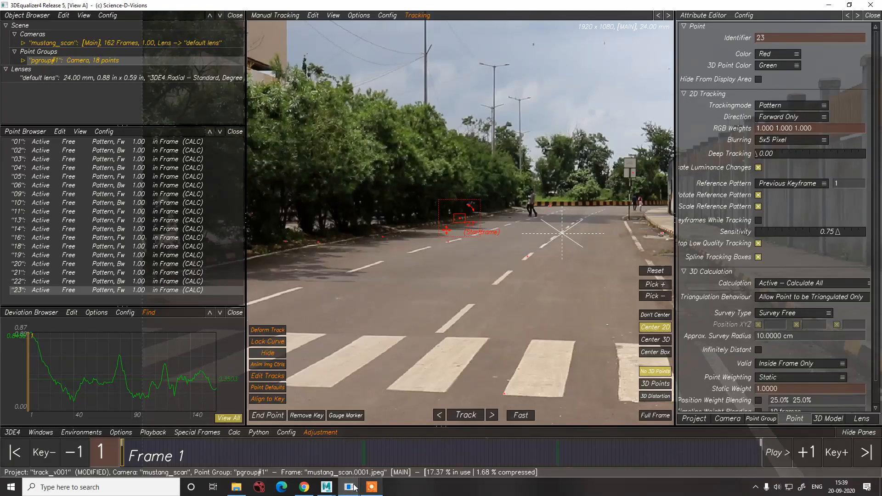
click(358, 429)
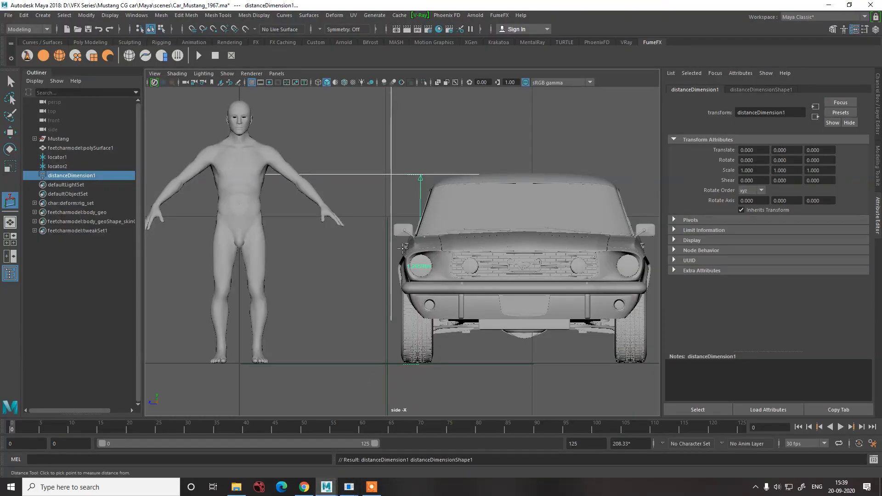
- Undo the height distance measurement beside the car
scroll(367, 254, down, 3)
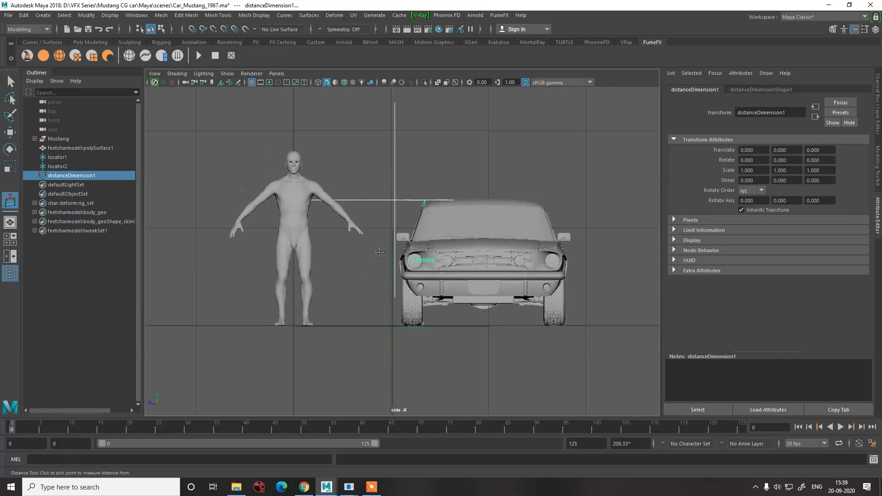
click(353, 291)
key(ctrl+z)
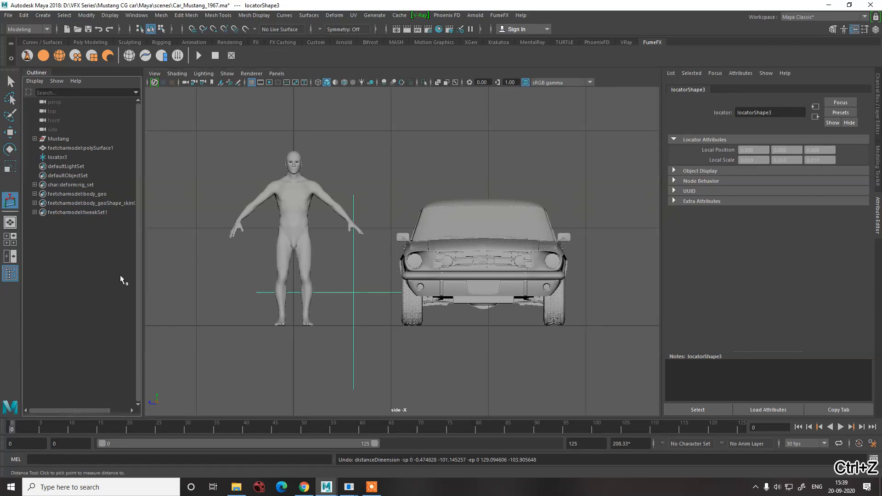
- Delete the char:deform:rig_set set, the three leftover feetcharmodel sets and the stray locator from the scene
click(80, 204)
click(79, 212)
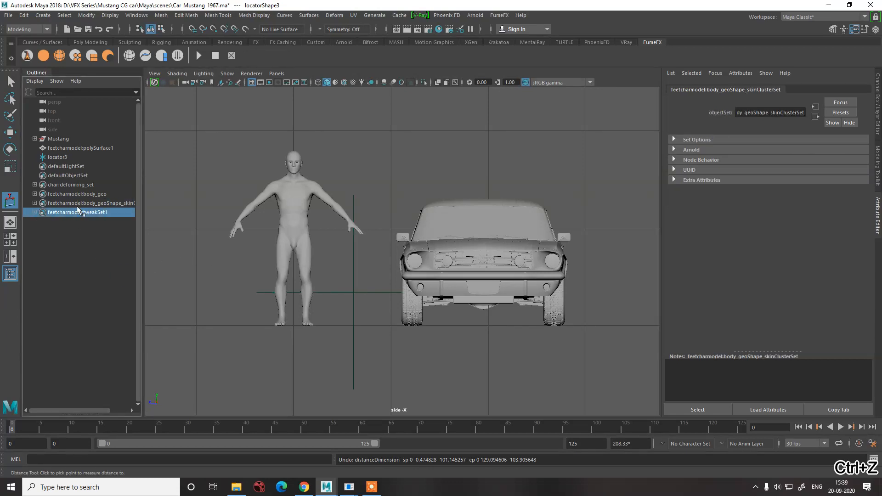
shift+click(76, 187)
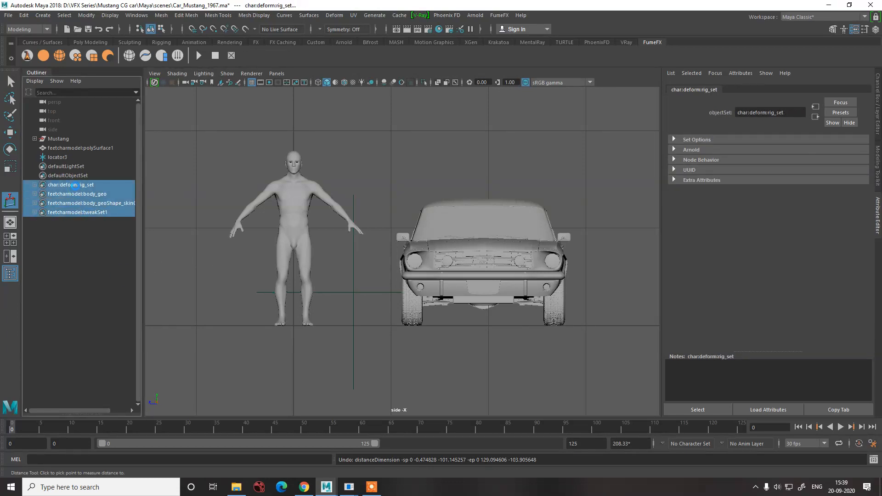
key(Delete)
click(57, 157)
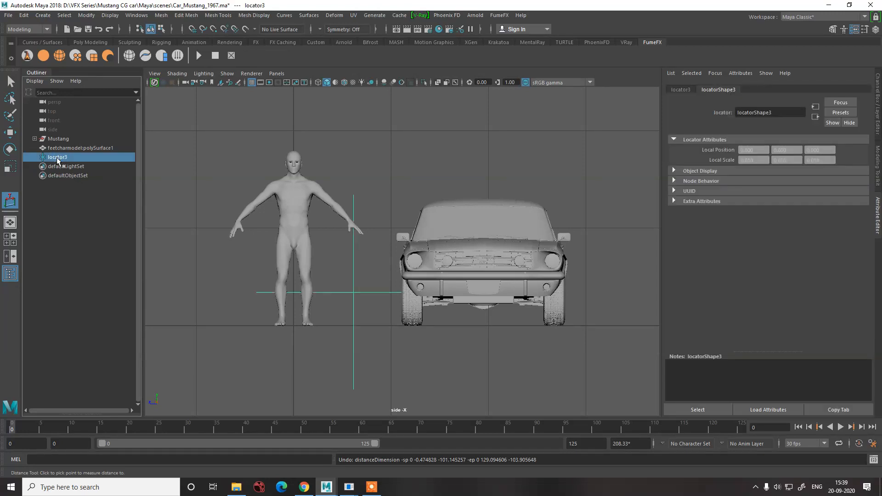
key(Delete)
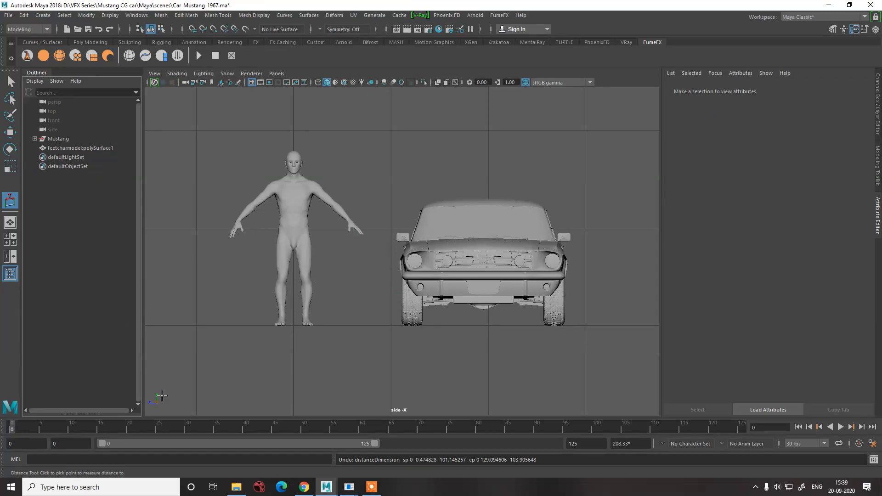
- Look up the metre conversion of the 71.90 inches car width in the browser, and return to Maya
click(304, 487)
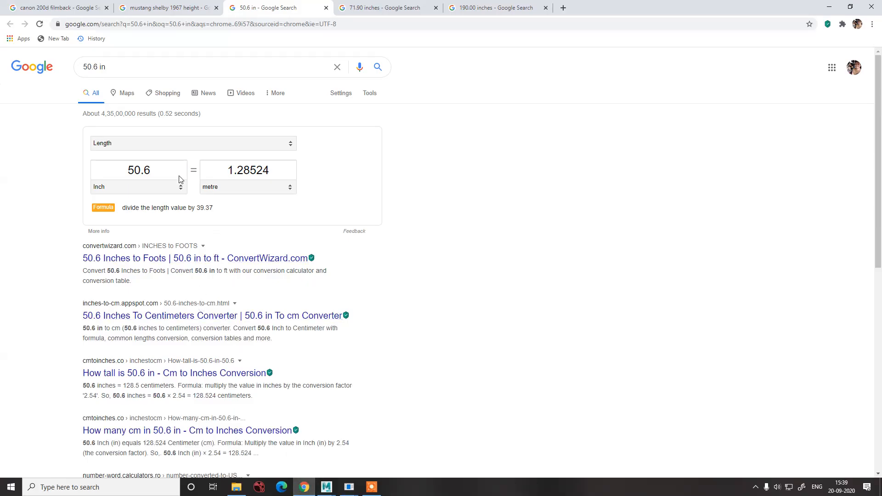
click(413, 8)
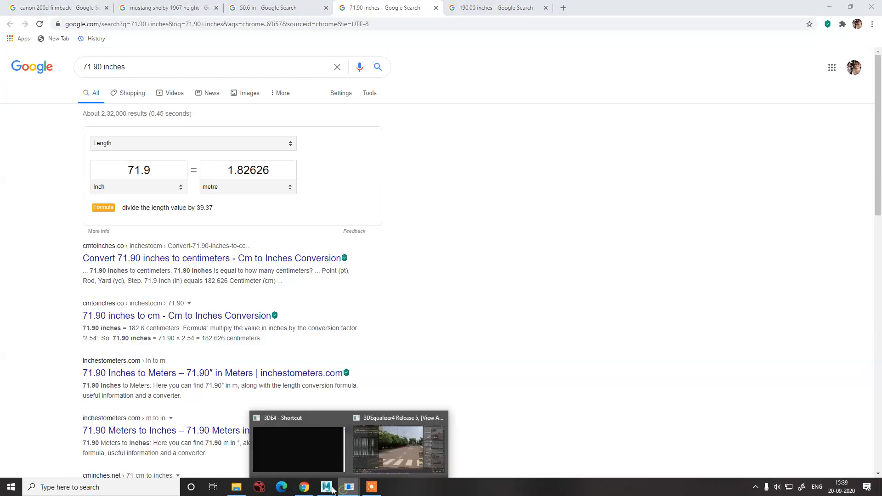
click(362, 450)
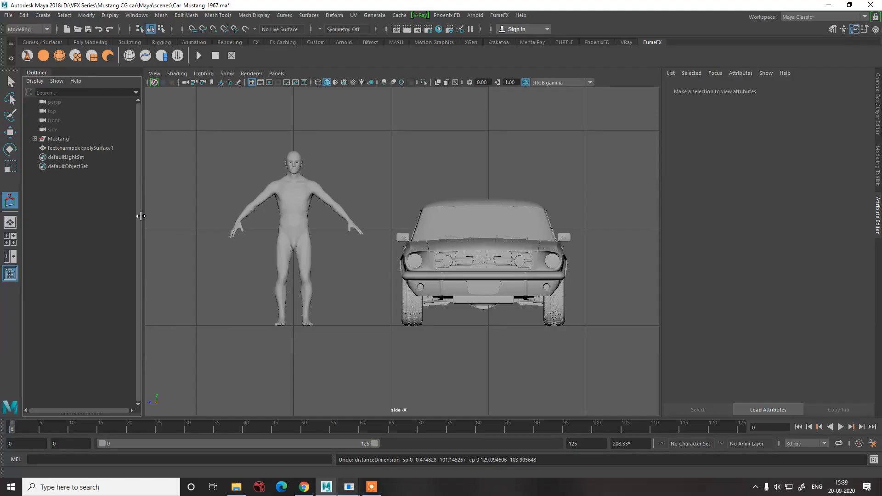
- In the top view, place a distance measurement across the Mustang's width, just ahead of the windshield
click(244, 196)
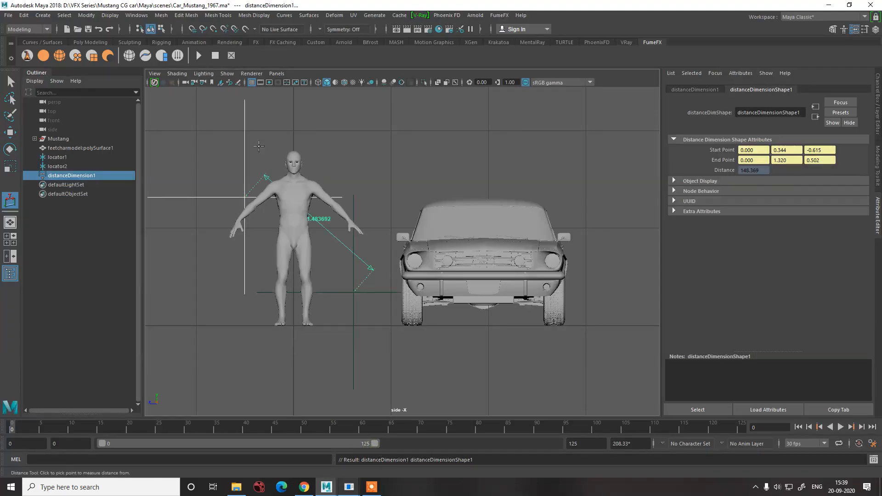
key(ctrl+z)
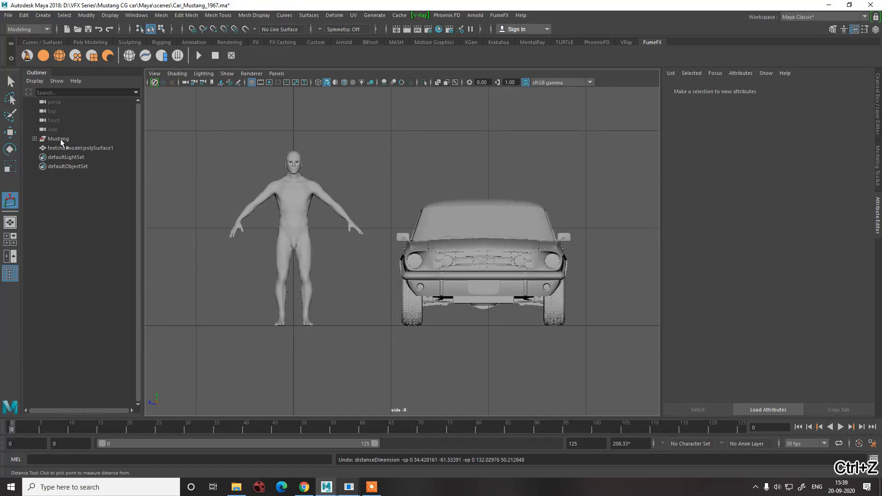
click(58, 139)
key(space)
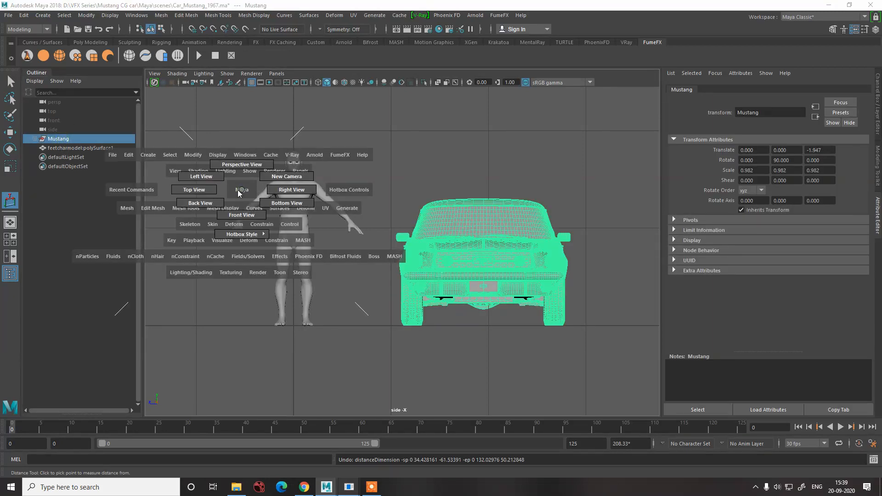
drag(238, 192, 209, 194)
scroll(349, 213, down, 4)
scroll(352, 215, up, 2)
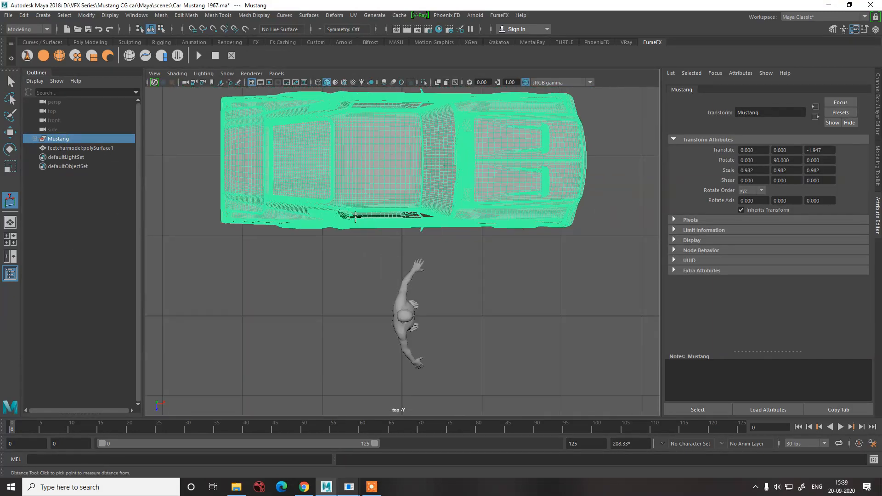
click(455, 228)
scroll(458, 125, up, 1)
scroll(461, 129, down, 2)
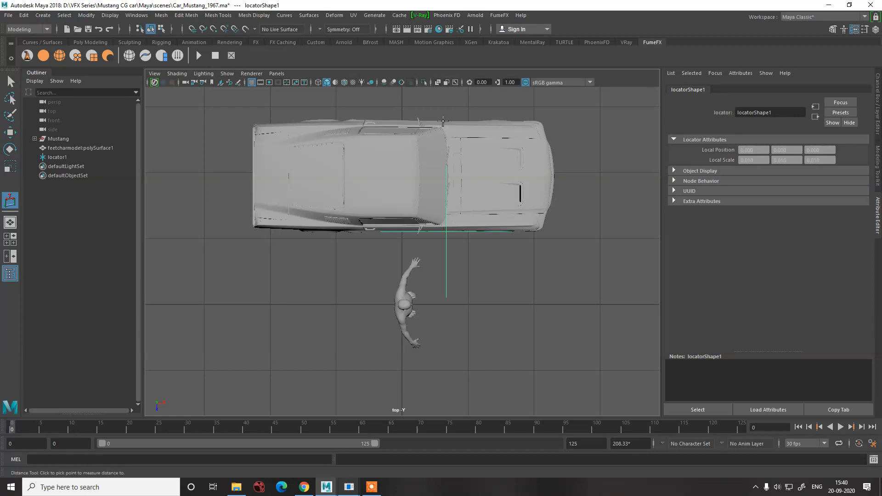
click(444, 121)
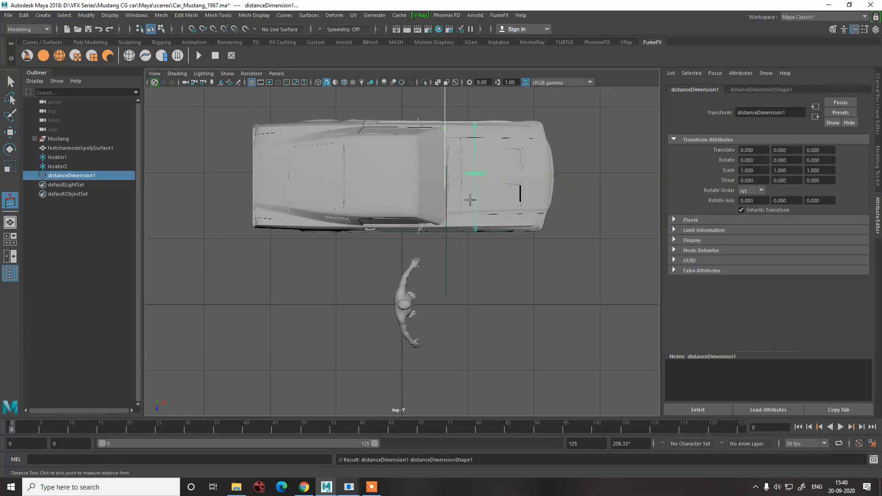
- Compare the measured width with the 71.9 inch conversion in the browser, and switch back to Maya
click(304, 487)
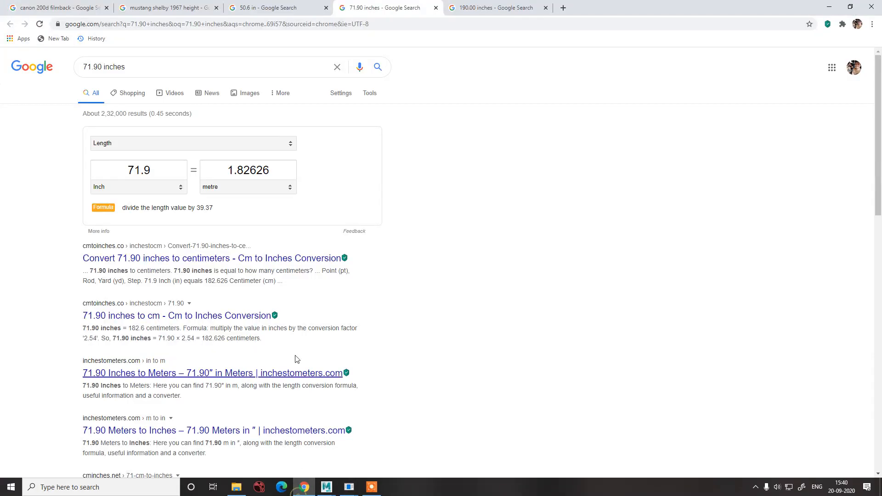
mouse_move(350, 486)
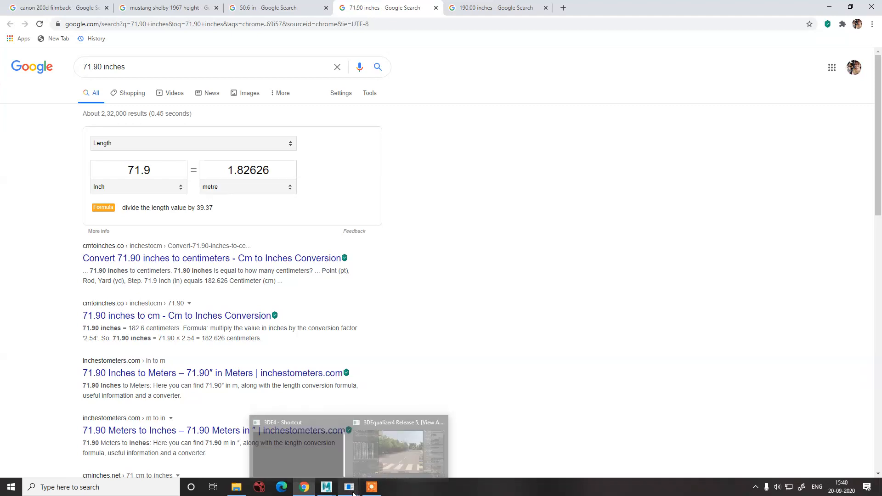
click(400, 444)
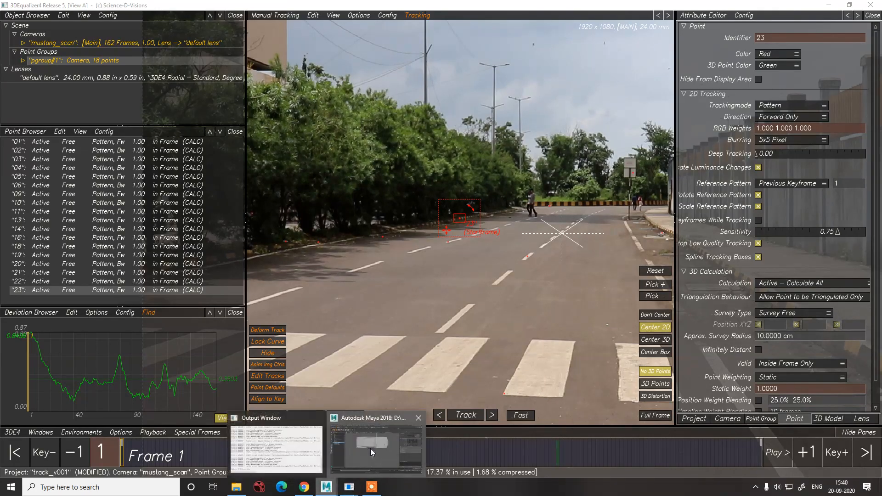
click(370, 449)
- Scale the Mustang group up uniformly to about 0.994
click(58, 138)
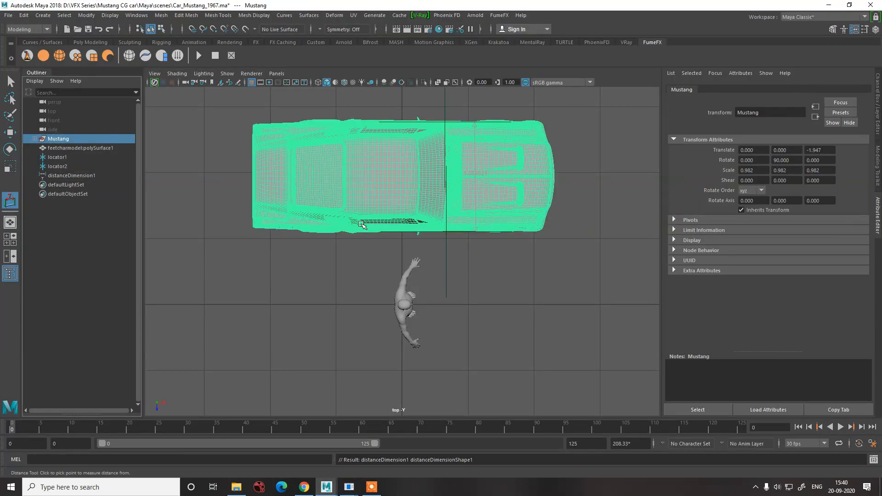
key(w)
key(r)
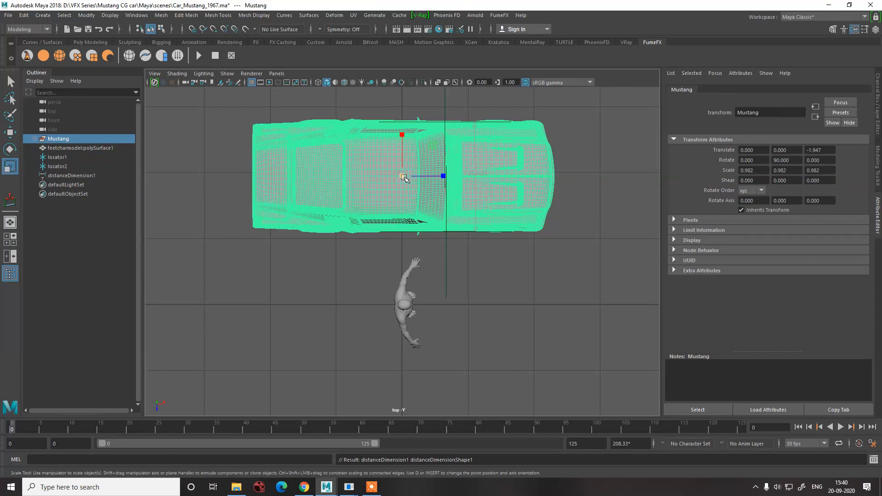
drag(403, 177, 407, 177)
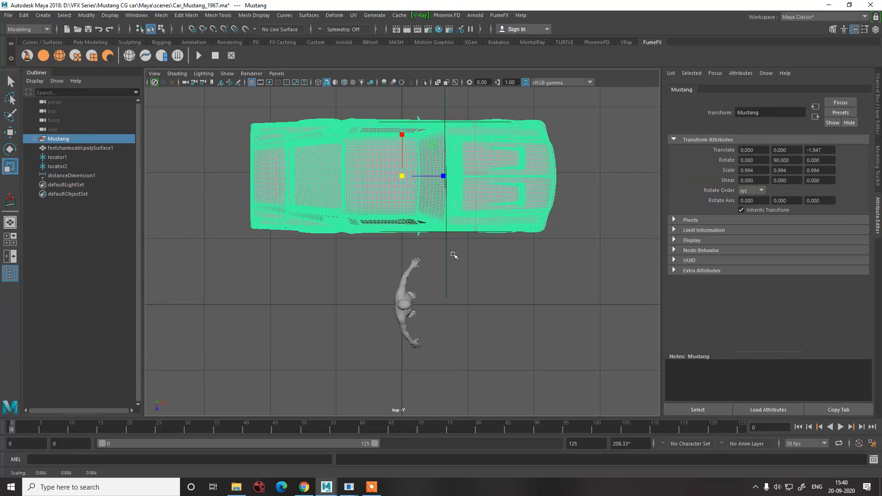
- Move the two width-measuring locators outward, setting the one on the human figure's side to about -1.094 in Z
click(449, 252)
key(w)
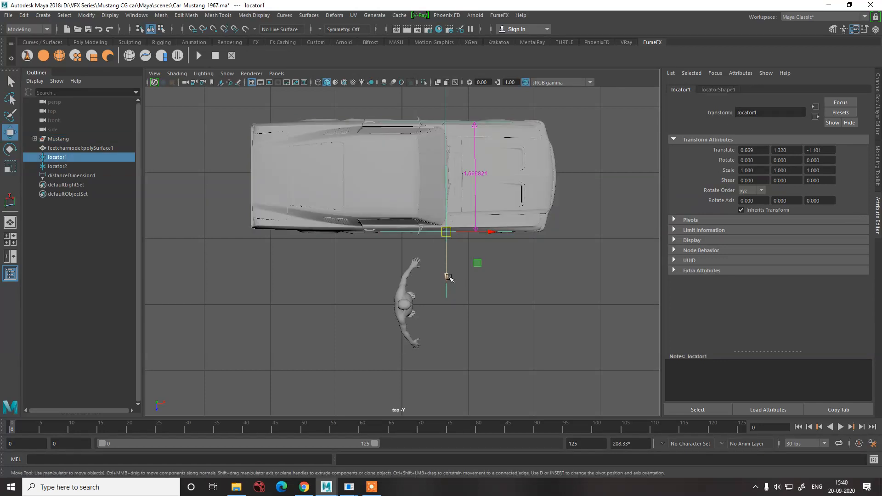
drag(448, 277, 451, 278)
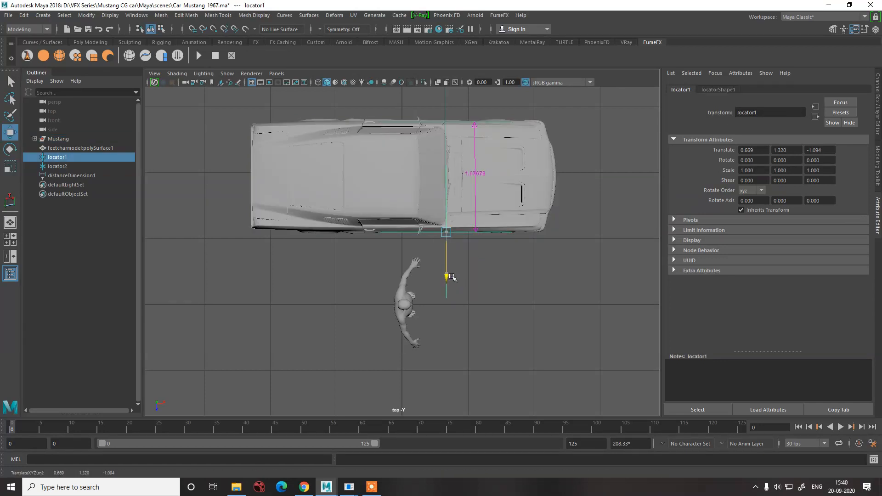
click(442, 115)
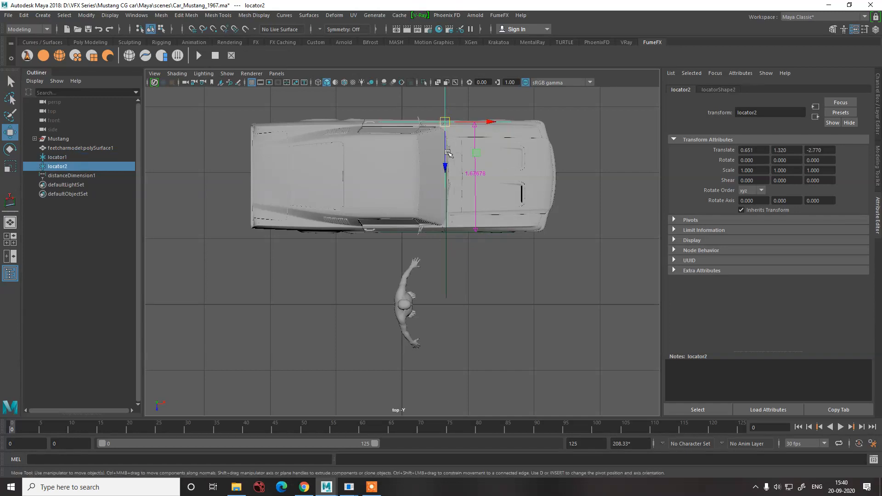
drag(445, 168, 443, 158)
click(362, 172)
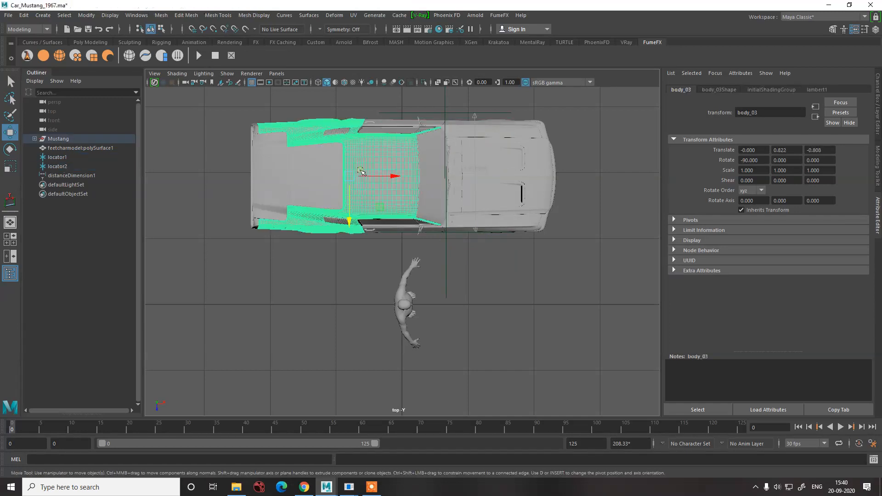
- Scale the Mustang group uniformly to about 1.023 and shift it to about -2.010 in Z, fitting its width between the locators
click(66, 139)
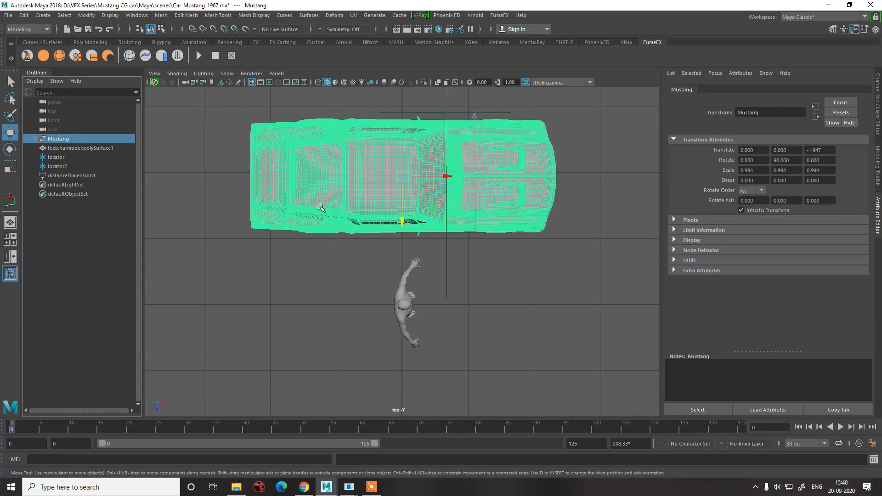
key(r)
drag(403, 175, 406, 176)
key(w)
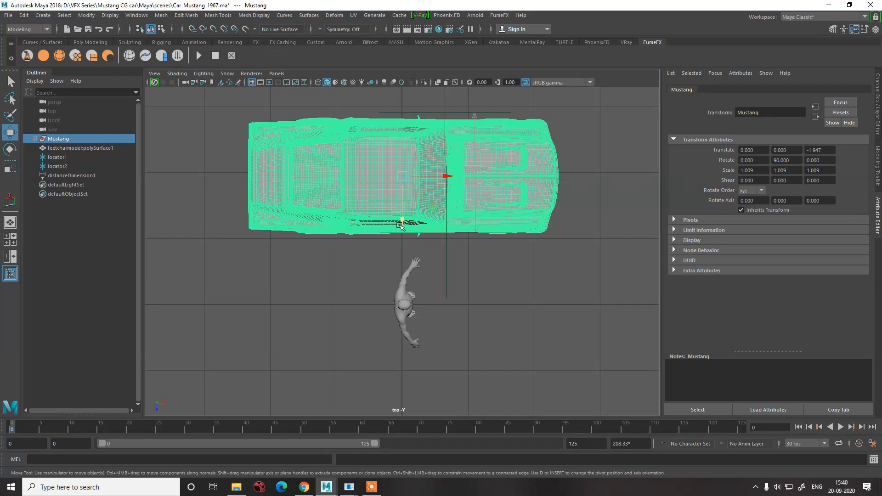
drag(400, 225, 402, 216)
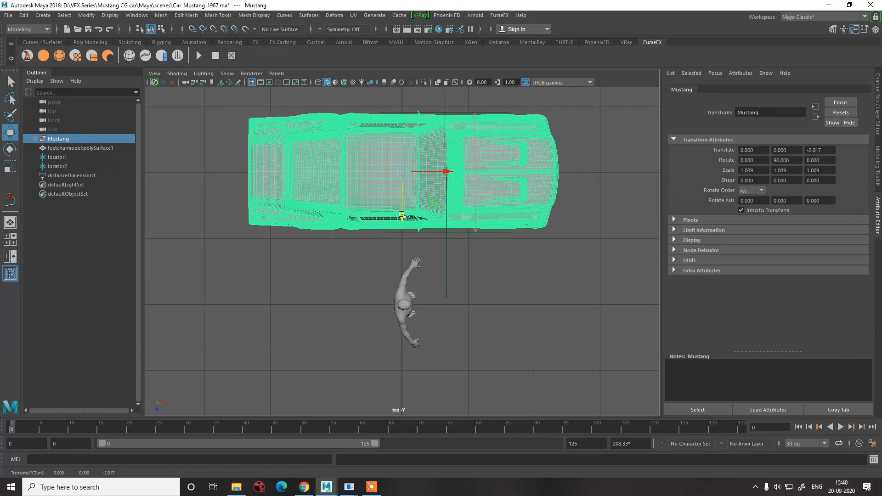
key(r)
drag(403, 174, 407, 176)
key(w)
drag(403, 211, 400, 217)
- In the perspective view, delete the two width-measuring locators together with their distance measurement
key(space)
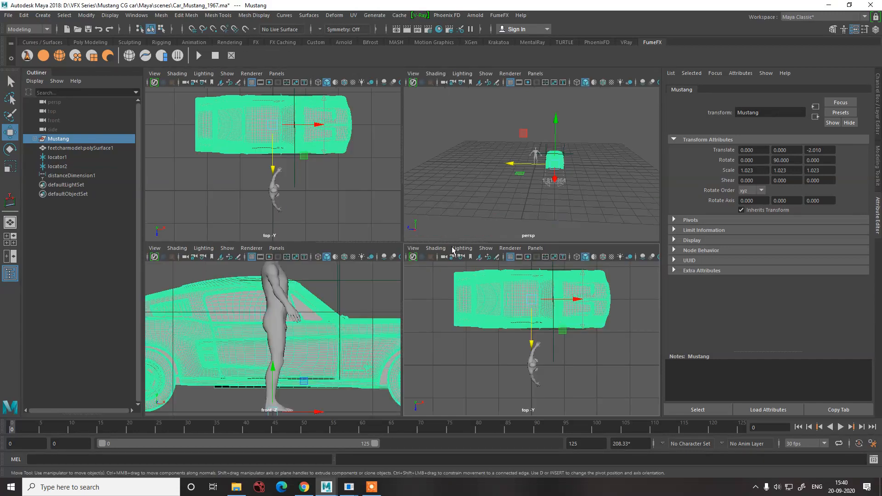
click(516, 211)
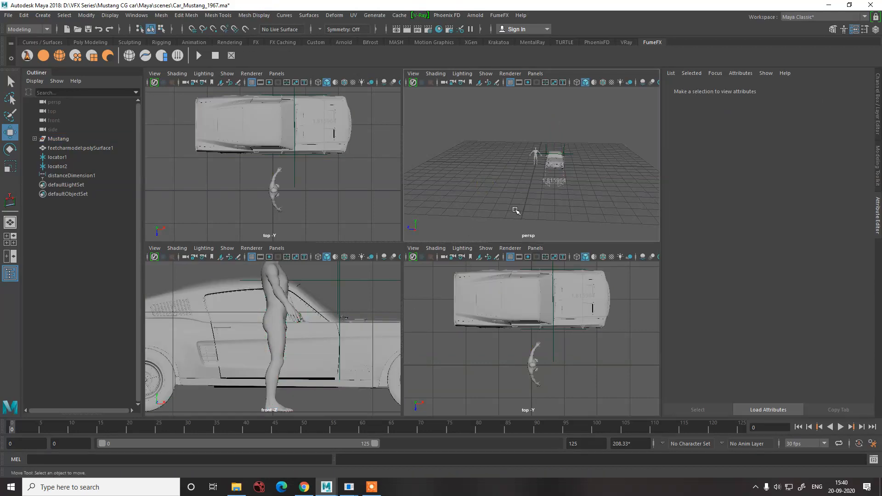
key(space)
alt+drag(421, 295, 431, 274)
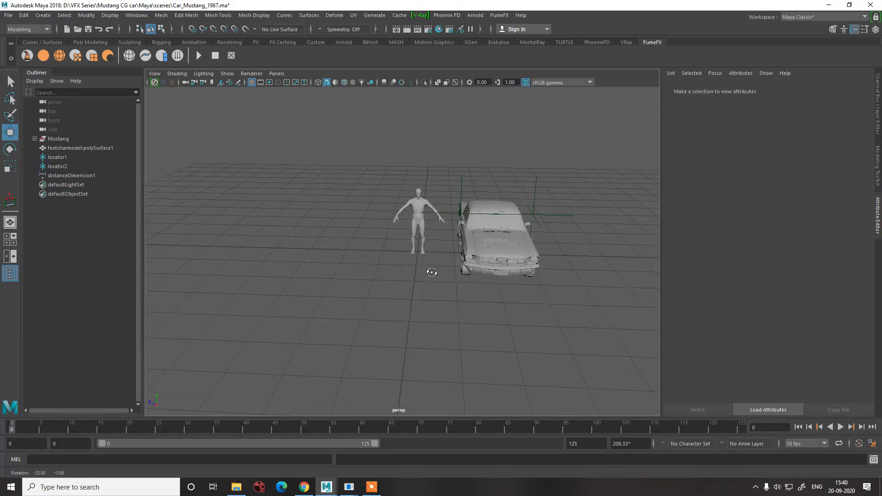
click(56, 158)
shift+click(61, 167)
key(Delete)
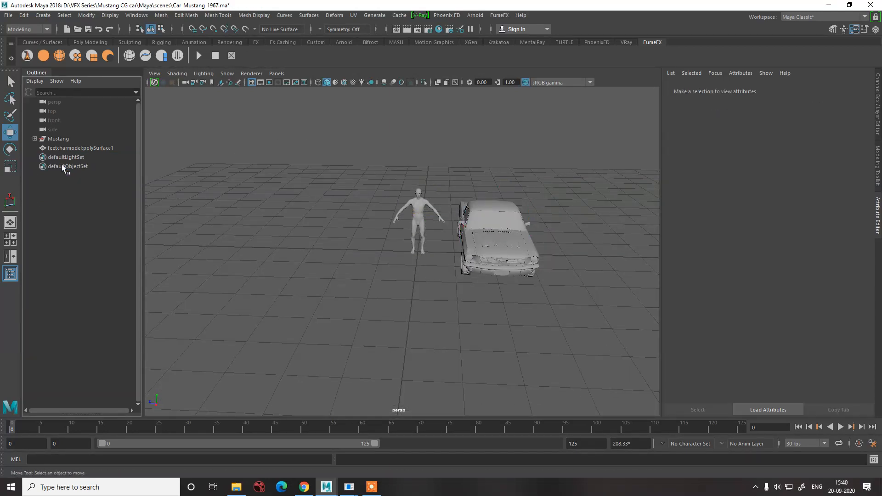
- Create a polygon plane at the grid origin under the human figure and start scaling it
alt+drag(432, 256, 440, 321)
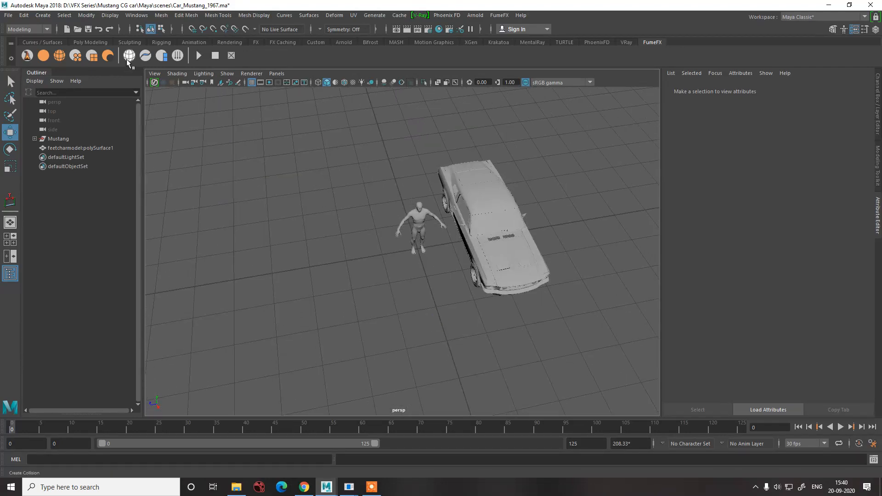
click(87, 43)
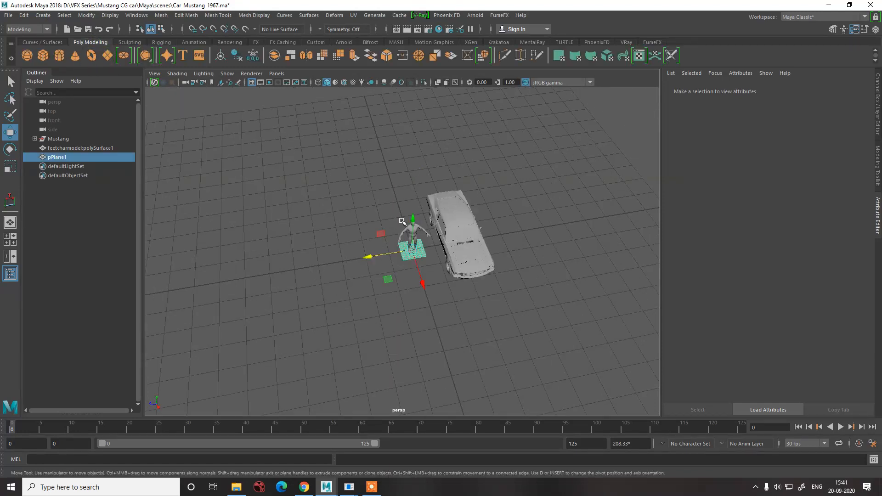
key(r)
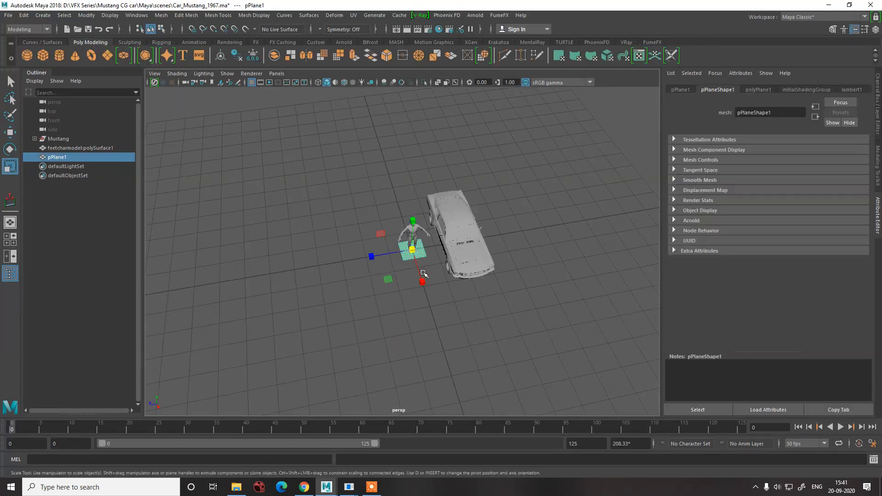
- Scale the plane into a long, wide road strip and shift it sideways so it runs beneath the car and the character
drag(420, 281, 434, 317)
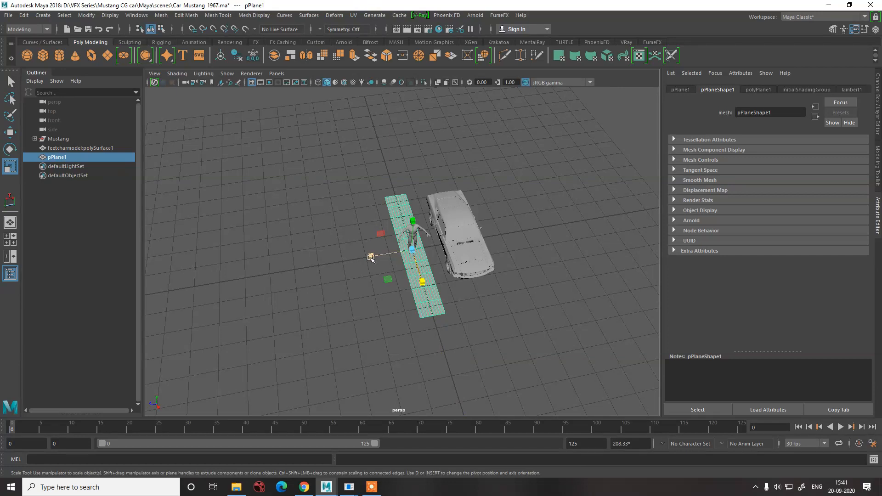
drag(370, 257, 388, 299)
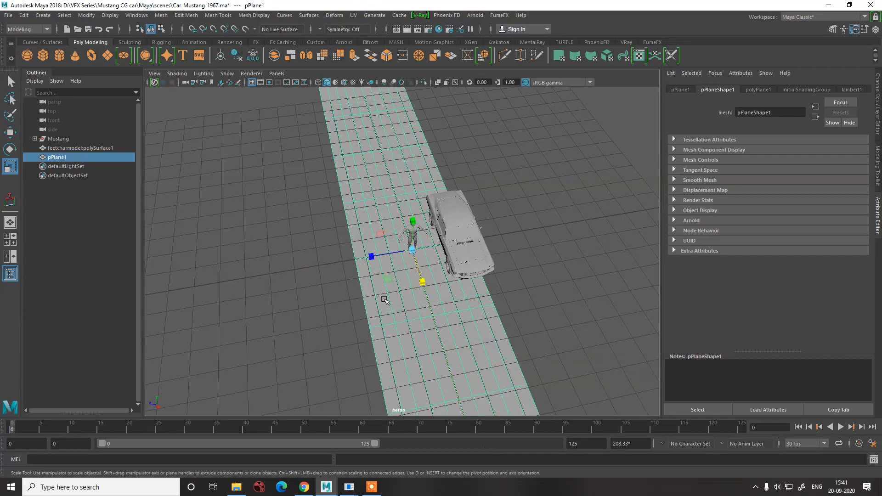
key(w)
drag(372, 258, 393, 253)
alt+drag(574, 165, 493, 238)
alt+right_drag(493, 239, 454, 241)
drag(360, 266, 447, 272)
click(437, 309)
alt+drag(437, 310, 404, 270)
scroll(404, 270, up, 5)
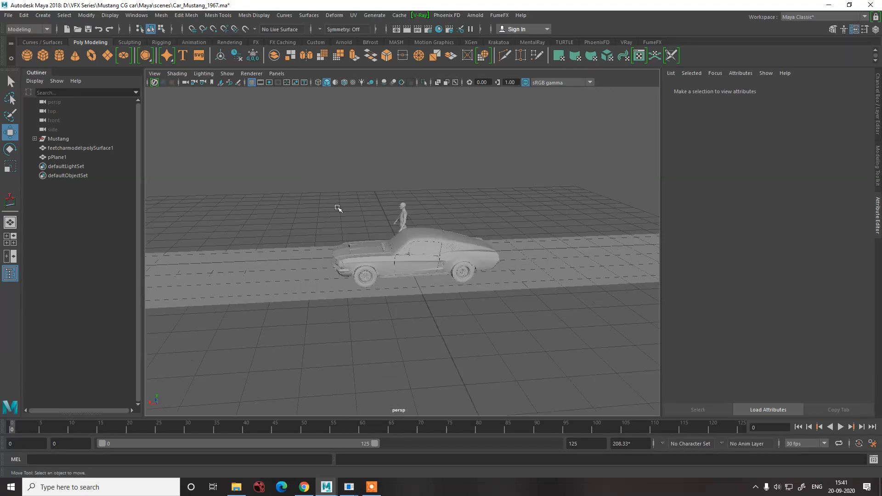
- Review the car, character and ground plane together from another angle and save the scene
drag(338, 209, 390, 325)
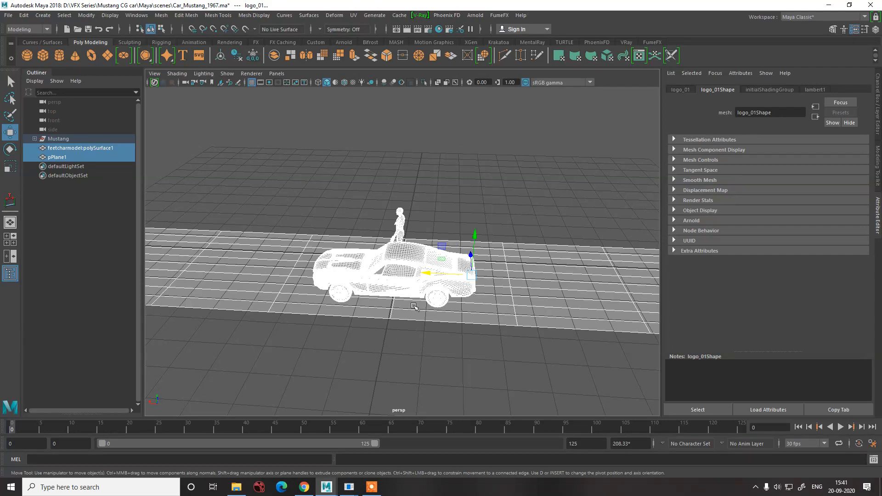
alt+drag(248, 366, 268, 210)
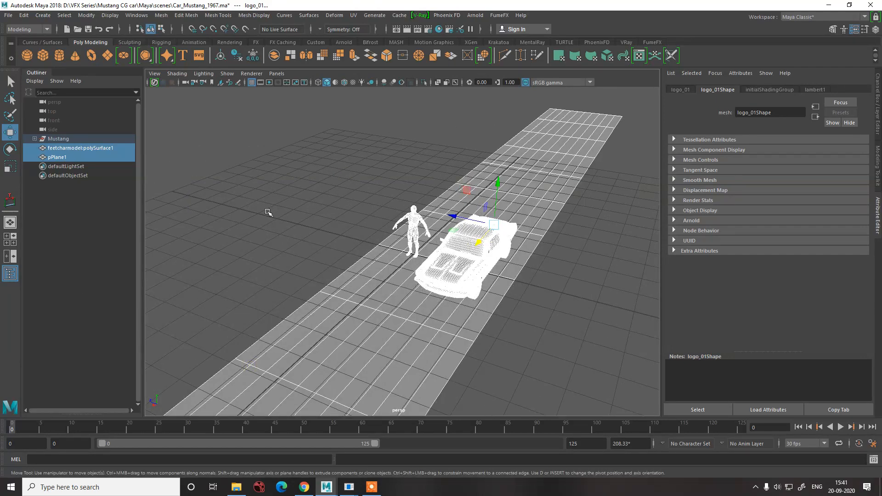
click(268, 212)
key(5)
key(ctrl+s)
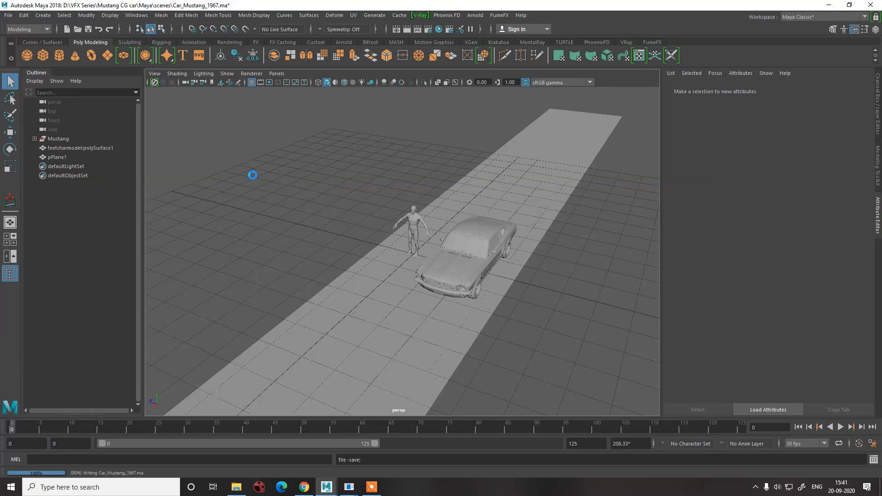
key(w)
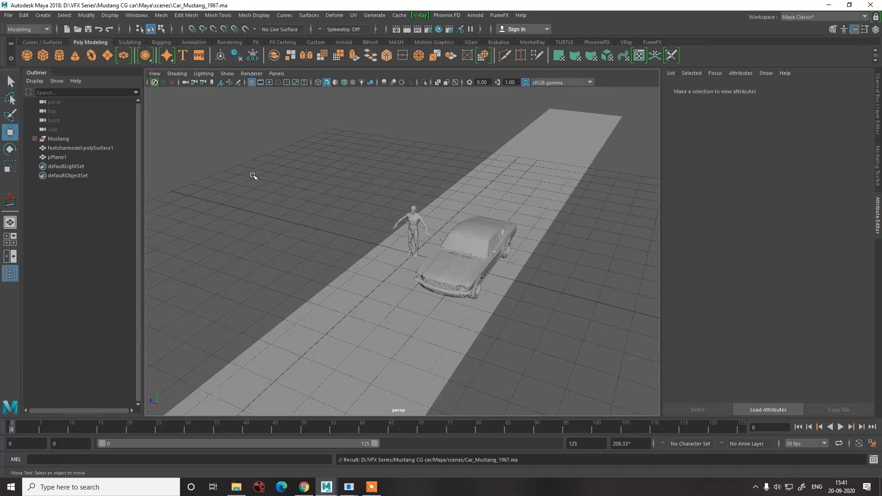
- Export the entire scene as an OBJ file named forlineup3de_v001 in the project's scenes folder
click(8, 15)
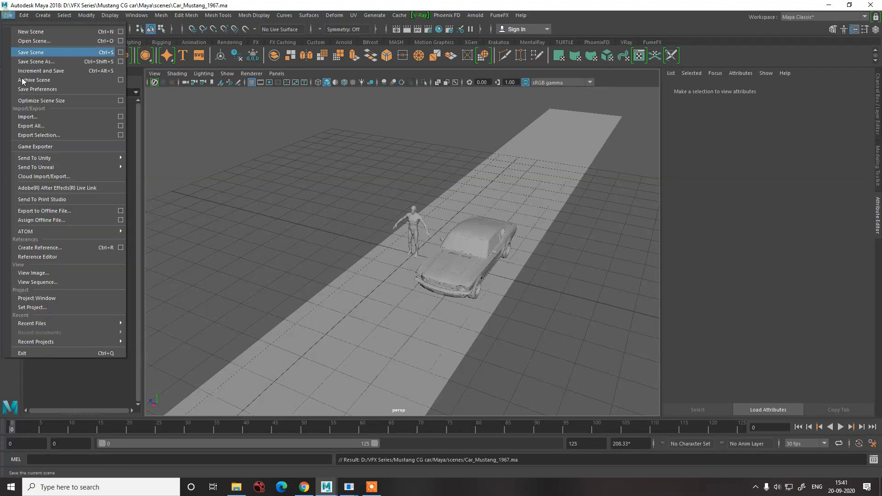
click(35, 126)
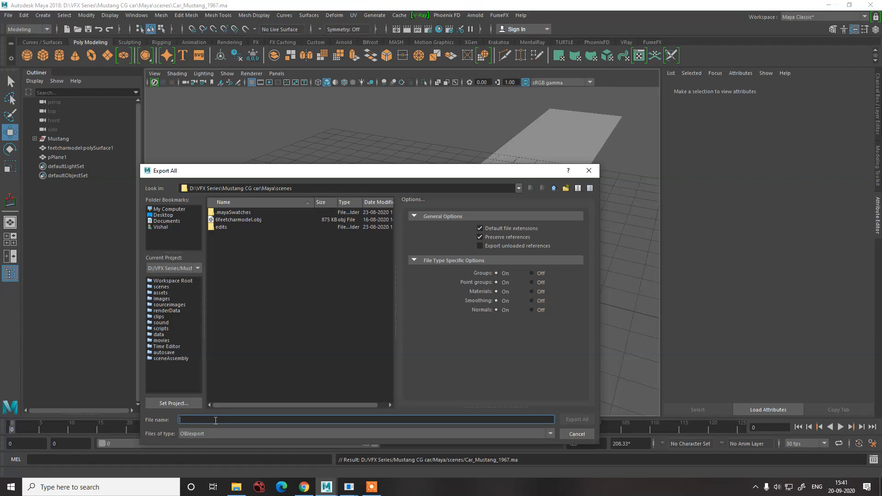
text(for)
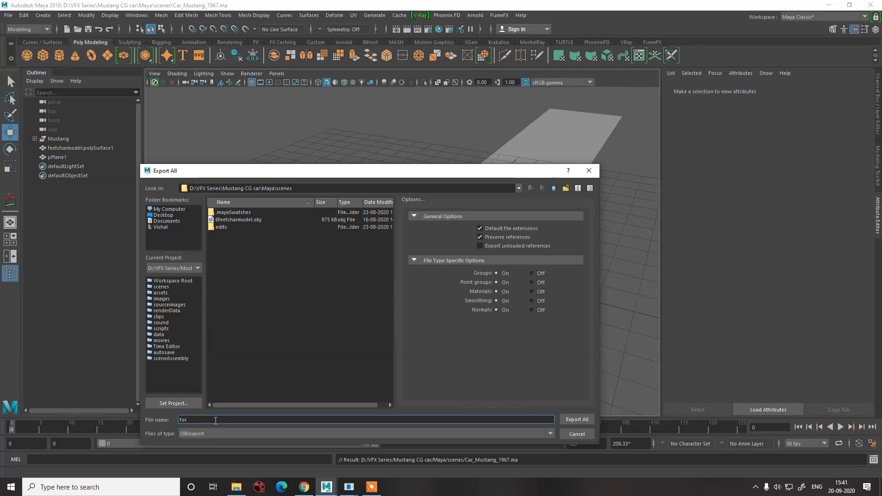
text(lineu)
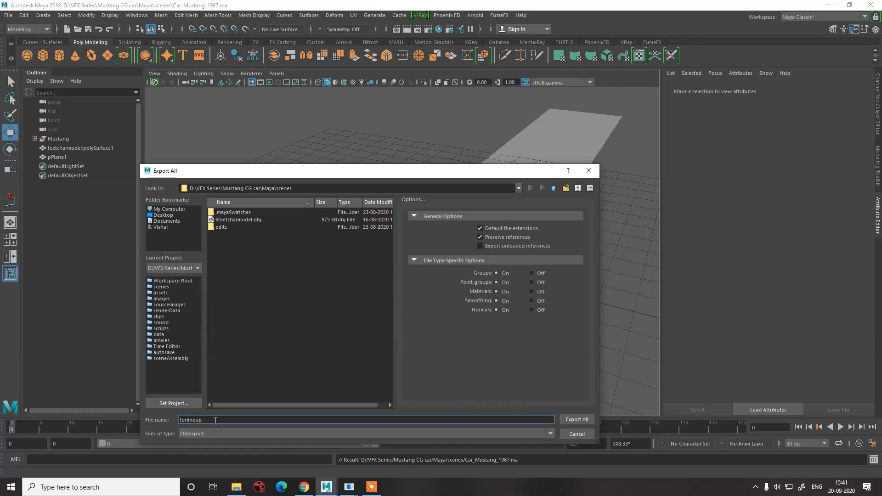
text(p3de_v001)
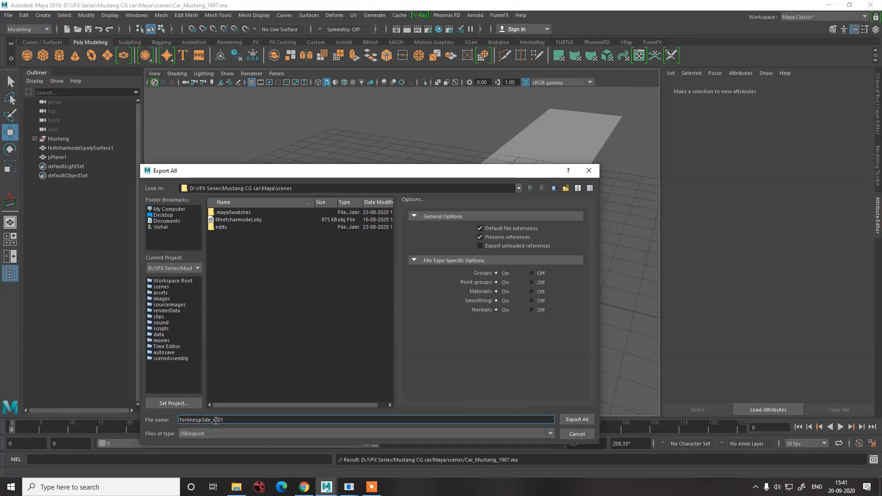
click(576, 419)
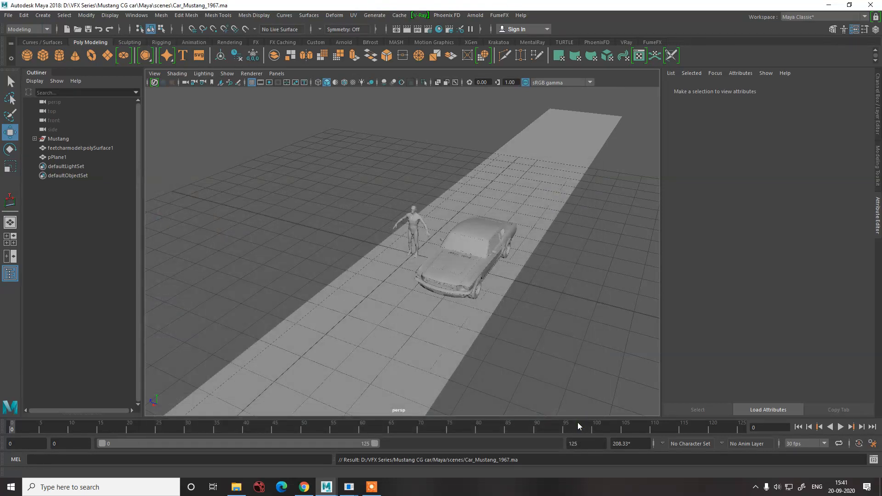
click(298, 181)
- Switch to 3DEqualizer4 and bring up the 3D Orientation view in place of Manual Tracking
mouse_move(349, 486)
click(399, 443)
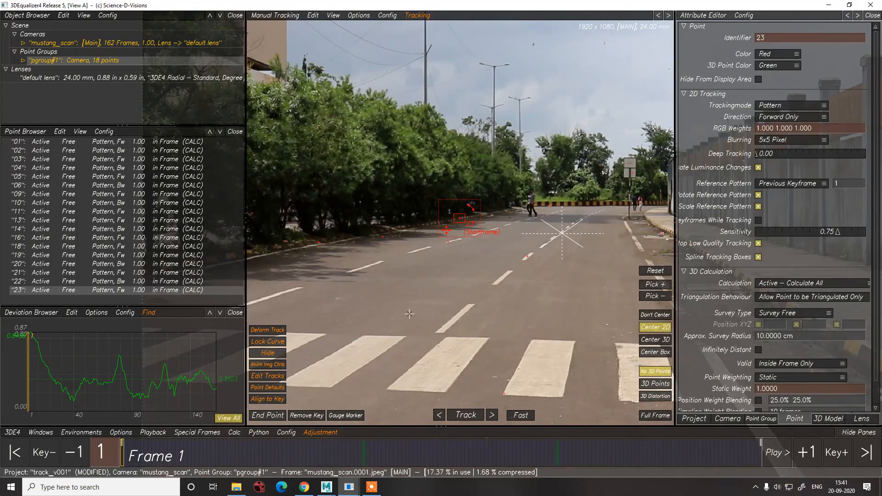
key(ctrl+s)
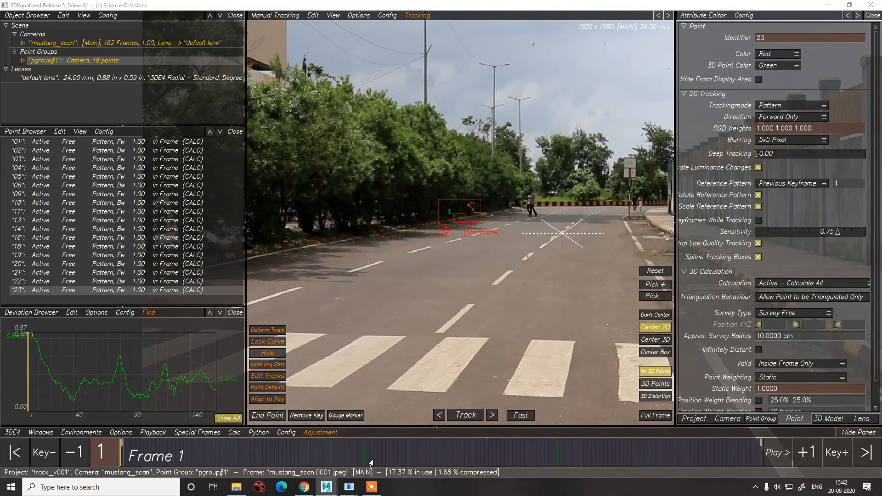
key(alt+Tab)
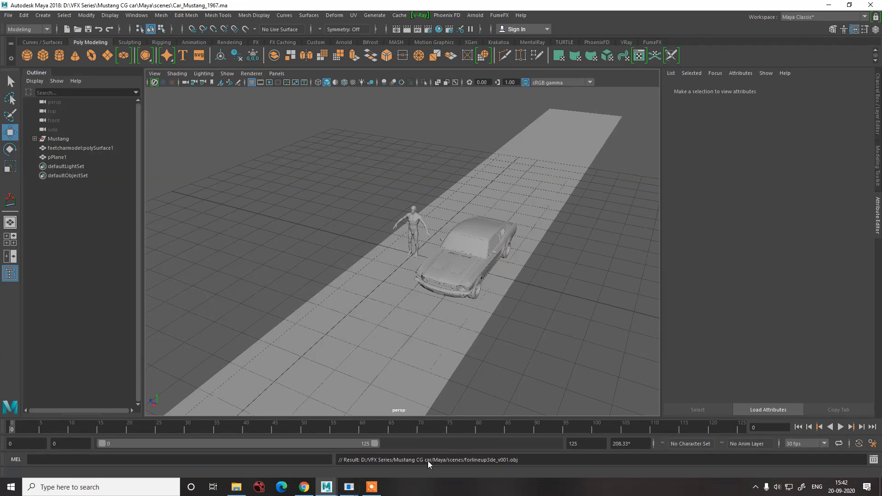
mouse_move(349, 486)
click(382, 461)
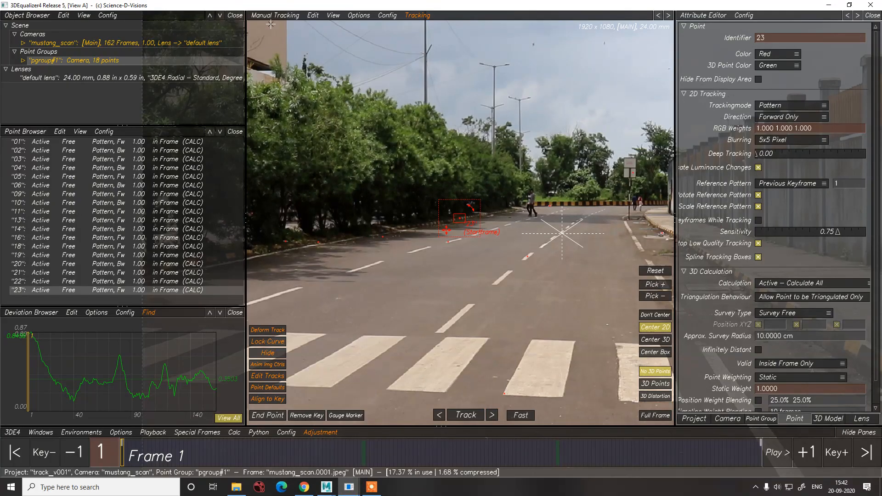
click(272, 16)
click(268, 70)
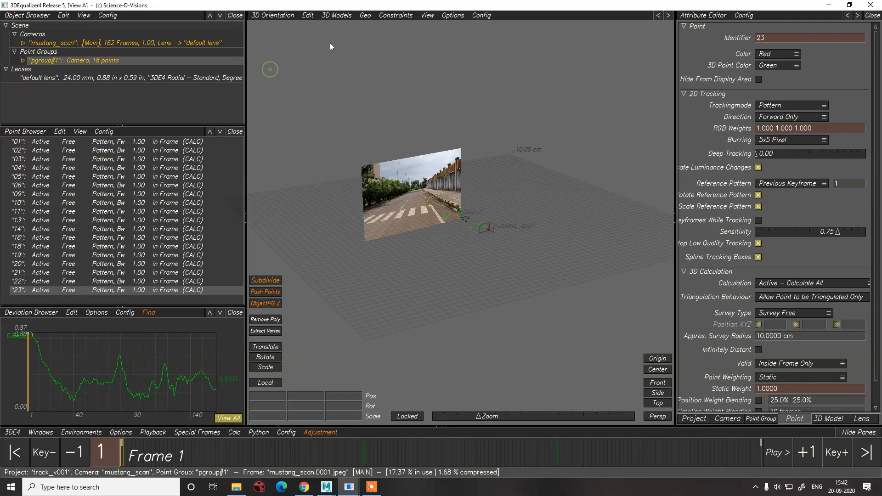
- Import forlineup3de_v001.obj from the Mustang CG car\Maya\scenes folder as a 3D model
click(335, 15)
mouse_move(365, 27)
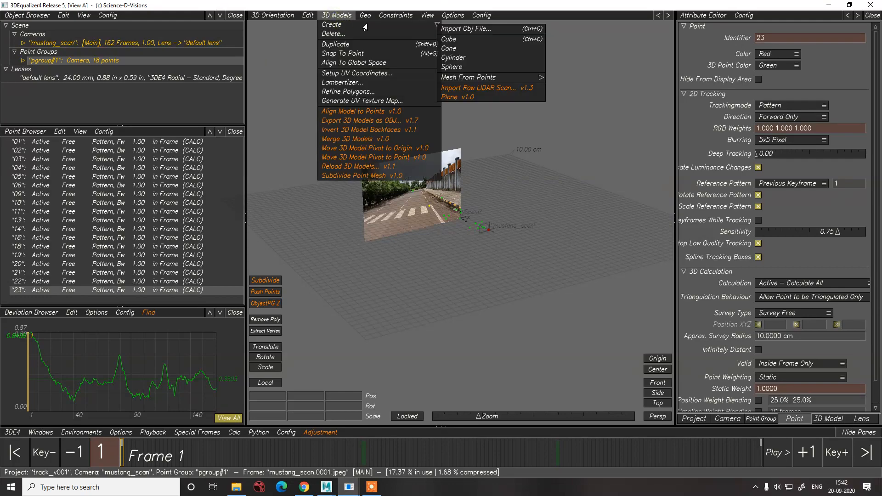
click(467, 29)
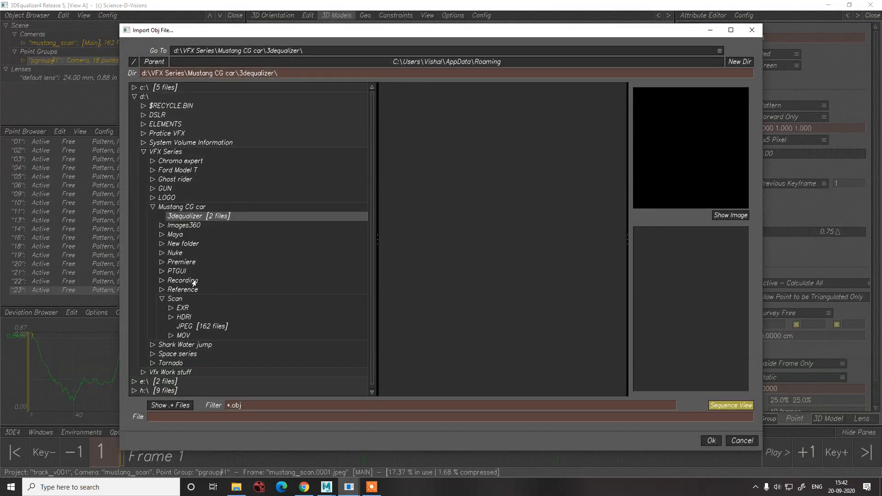
click(172, 234)
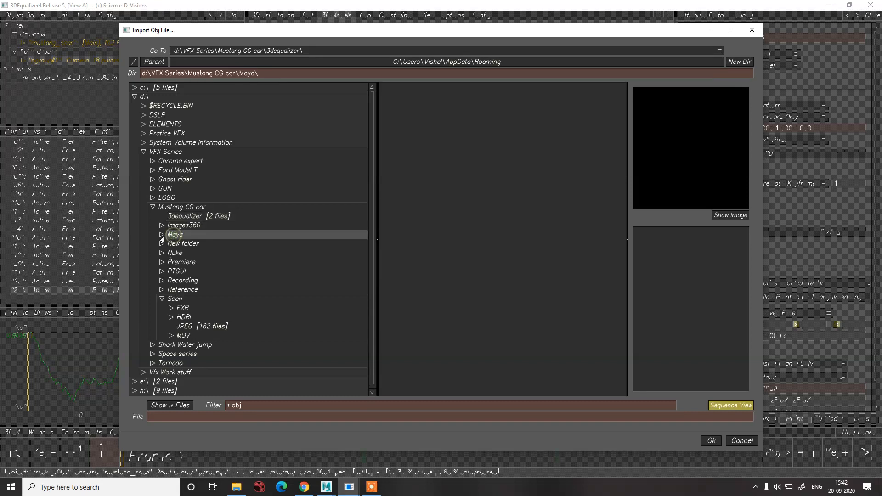
click(161, 234)
click(187, 326)
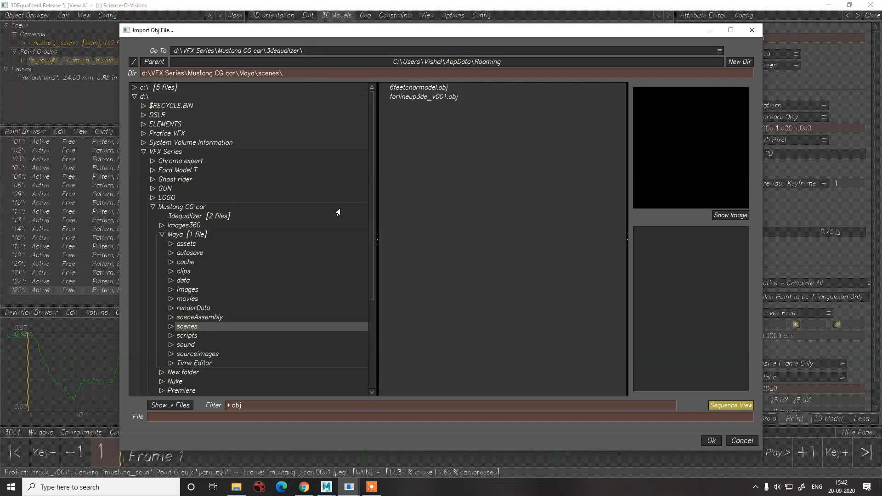
click(425, 97)
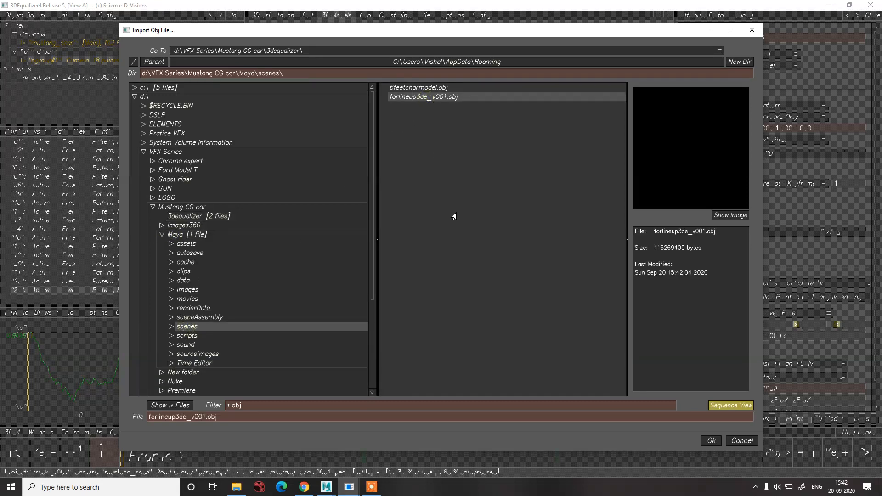
click(710, 442)
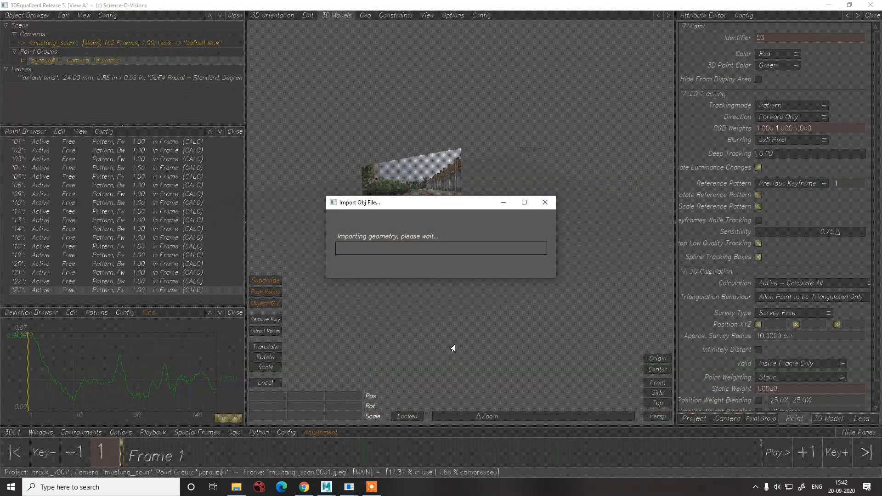
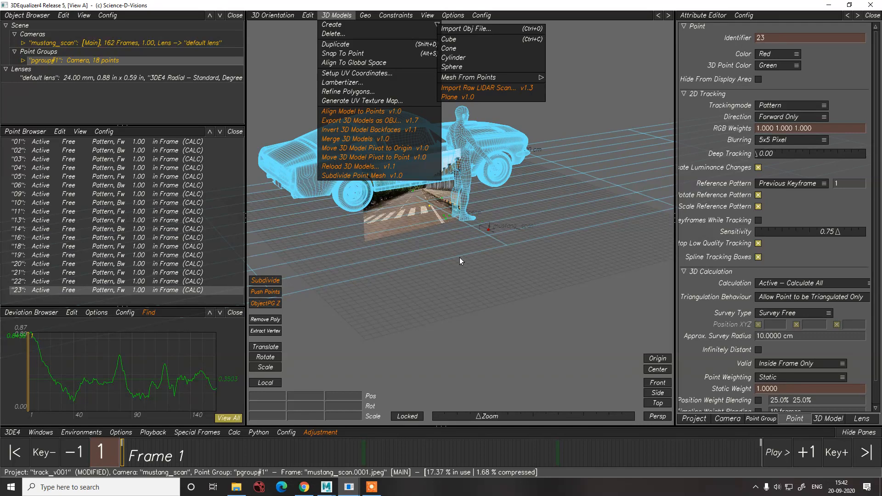
click(512, 281)
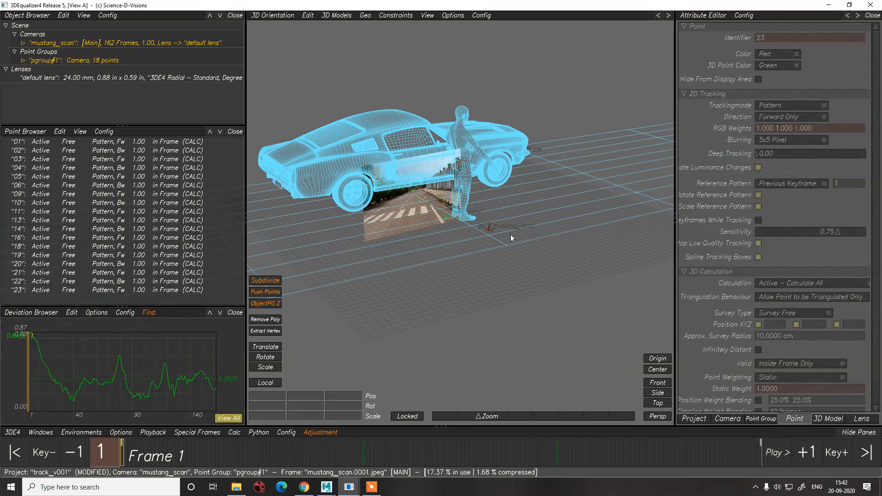
- Show the Lineup view with the whole footage frame and the imported car model in sight
click(261, 15)
click(272, 61)
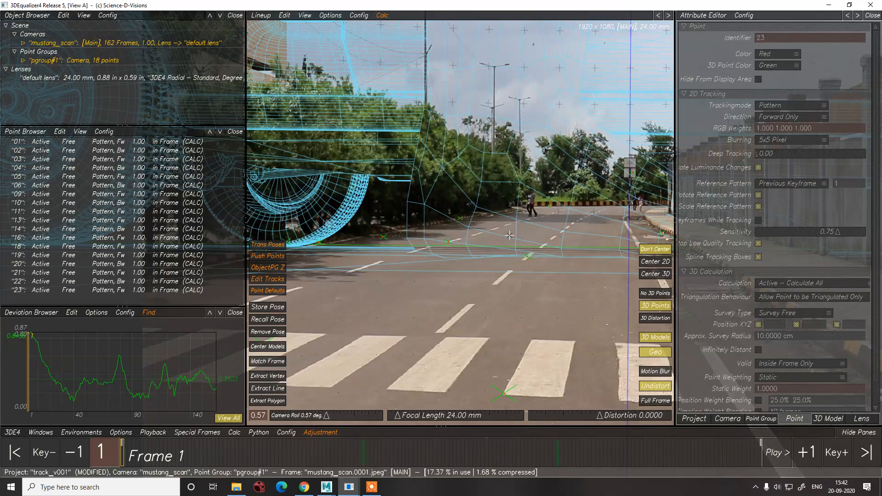
scroll(510, 236, down, 3)
scroll(510, 237, down, 1)
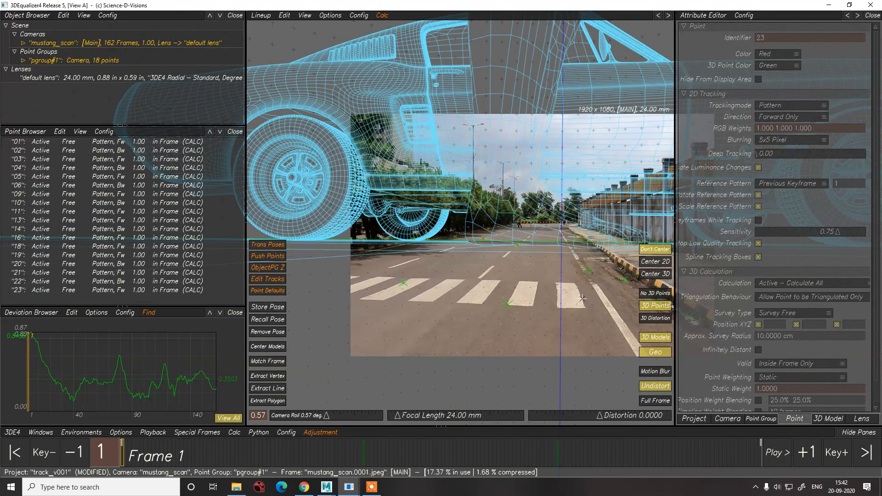
scroll(582, 298, down, 1)
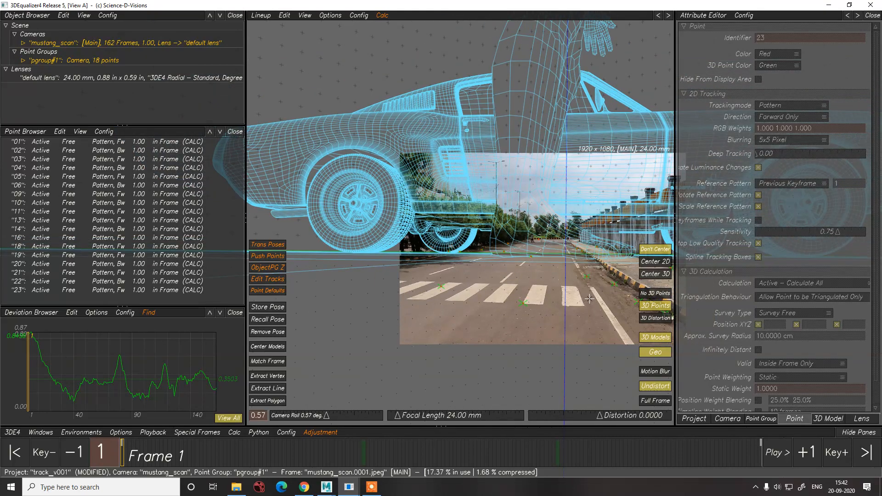
scroll(594, 298, down, 1)
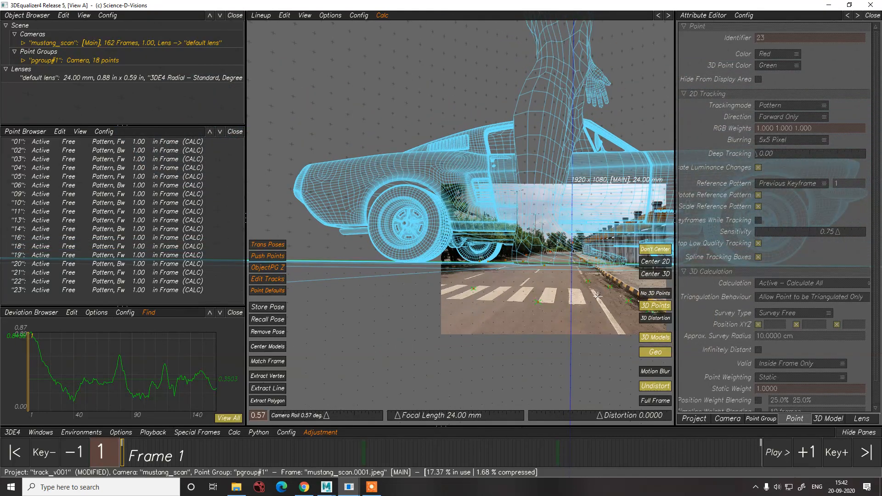
scroll(568, 302, down, 1)
mouse_move(568, 302)
middle_down()
mouse_move(501, 298)
mouse_move(487, 281)
middle_up()
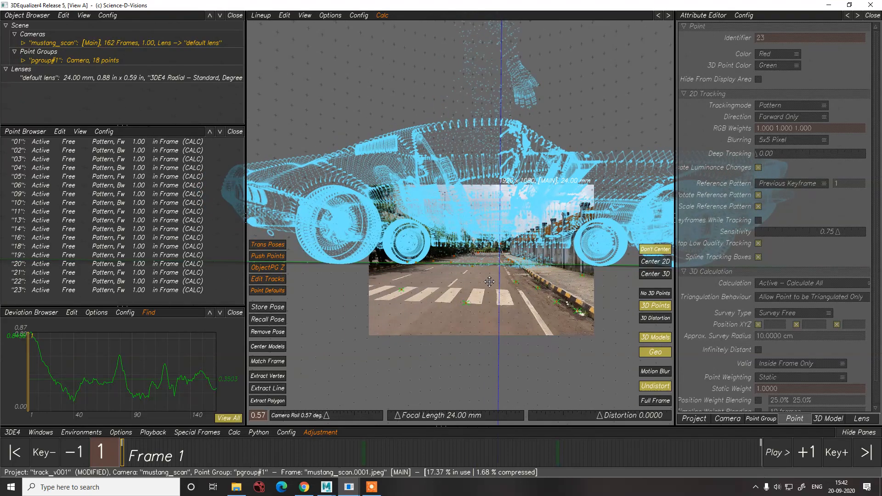
- Select all tracking points from 01 to 23 and set their calculation mode to Disabled
click(150, 291)
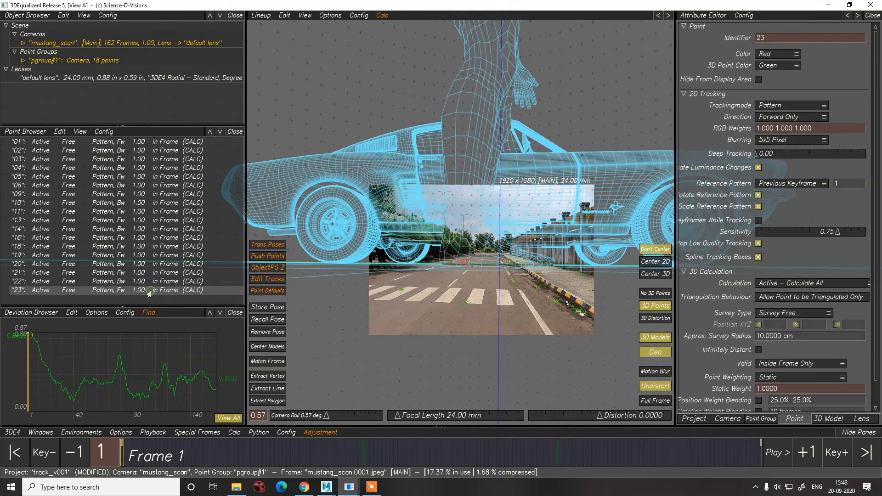
shift+click(68, 143)
right_click(68, 142)
click(102, 185)
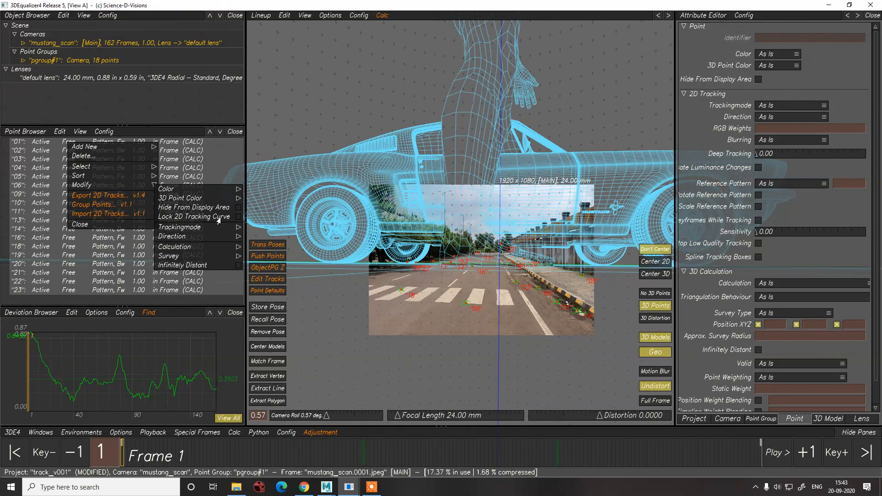
mouse_move(215, 248)
click(256, 252)
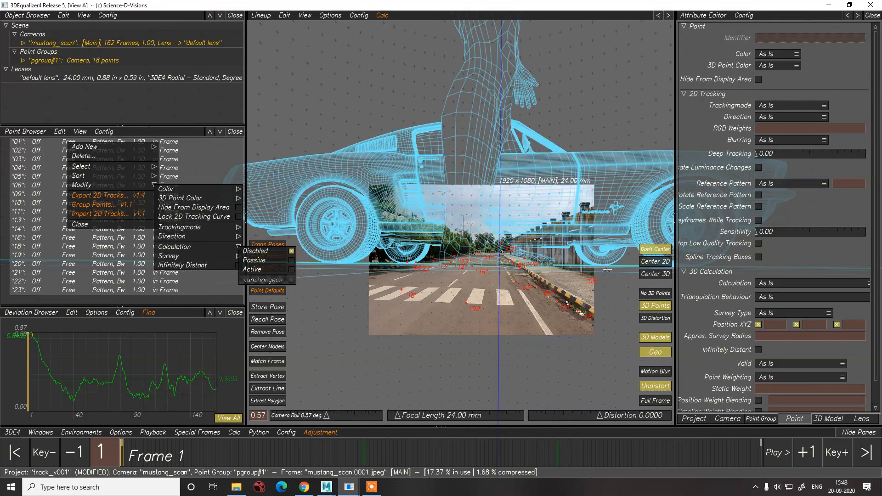
- Extract a lineup vertex where the wheel meets the ground and place that point on the road beside the right-hand curb
scroll(606, 269, up, 3)
click(275, 389)
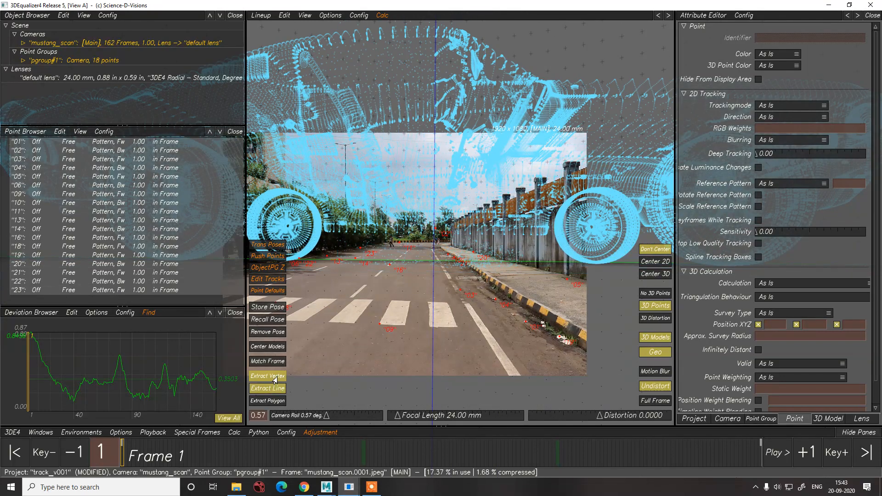
click(275, 376)
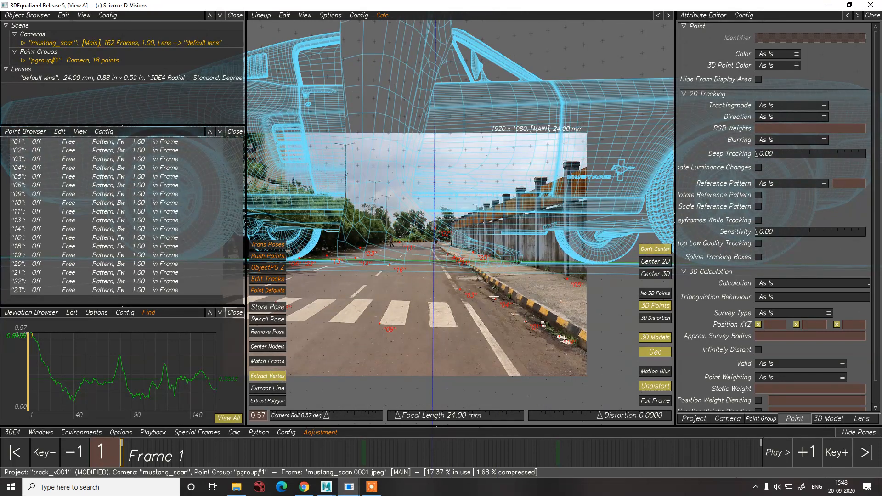
click(595, 263)
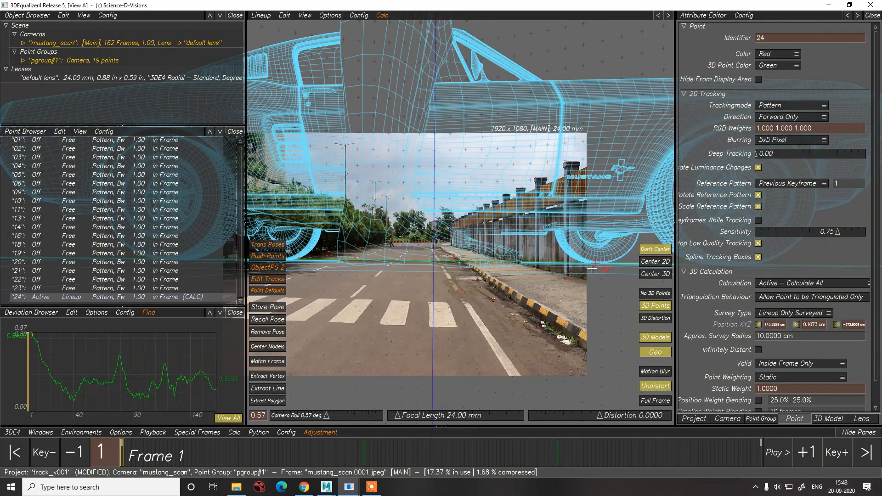
drag(589, 266, 467, 290)
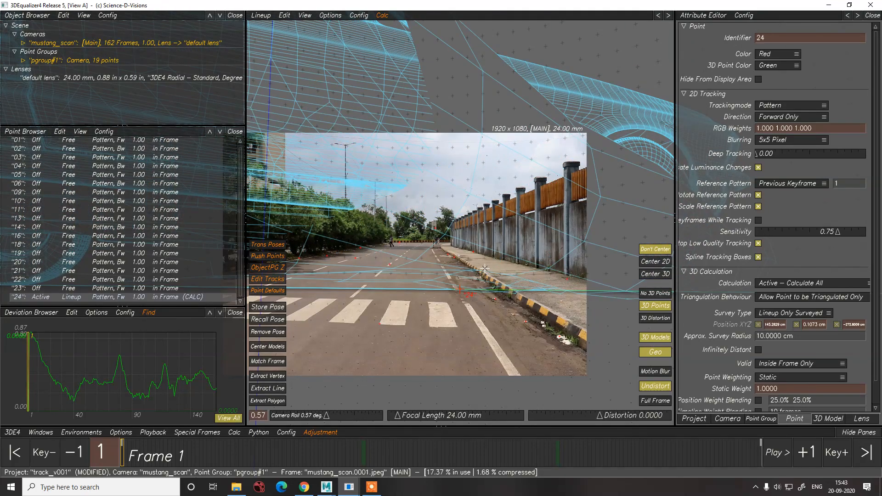
- Adjust the frame 1 camera pose so the car and character stand upright on the road, with the car seen from behind
drag(558, 258, 422, 224)
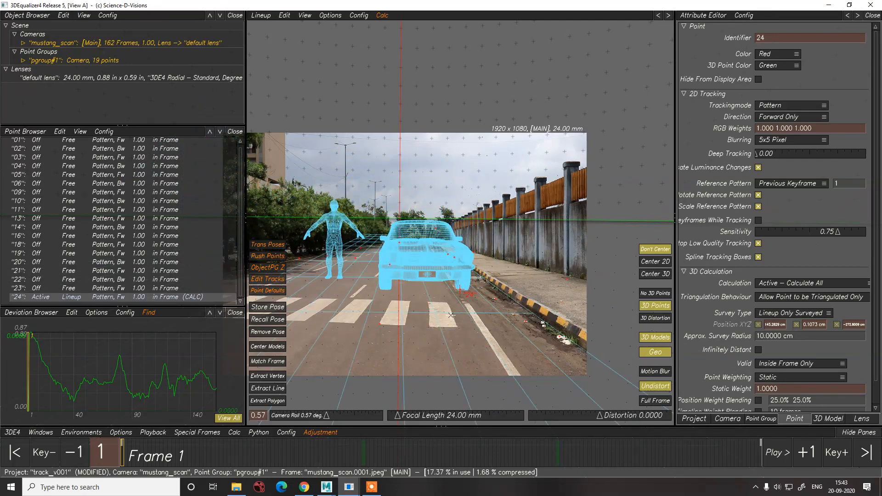
drag(451, 315, 443, 308)
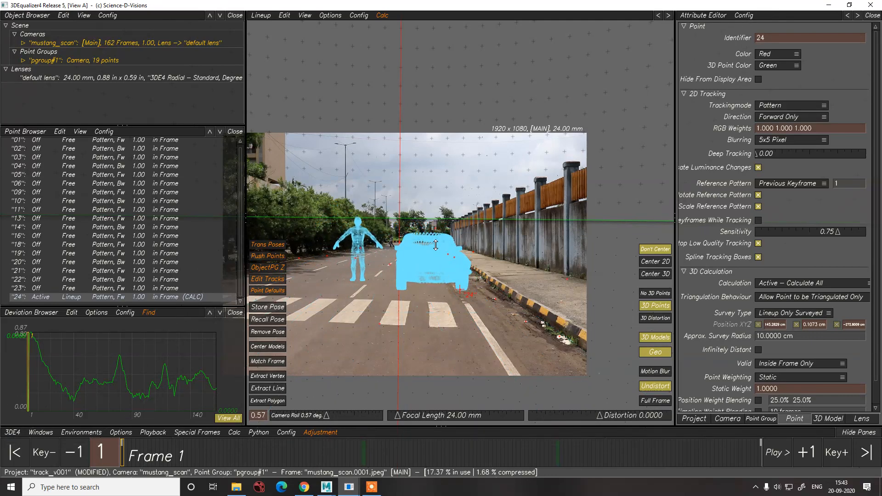
middle_drag(467, 301, 447, 336)
right_drag(435, 292, 432, 301)
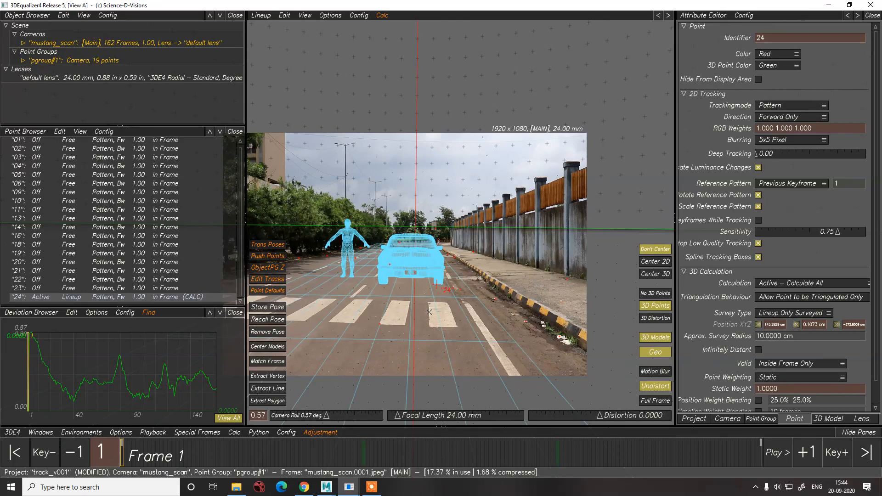
mouse_move(415, 336)
middle_down()
mouse_move(411, 330)
mouse_move(423, 329)
middle_up()
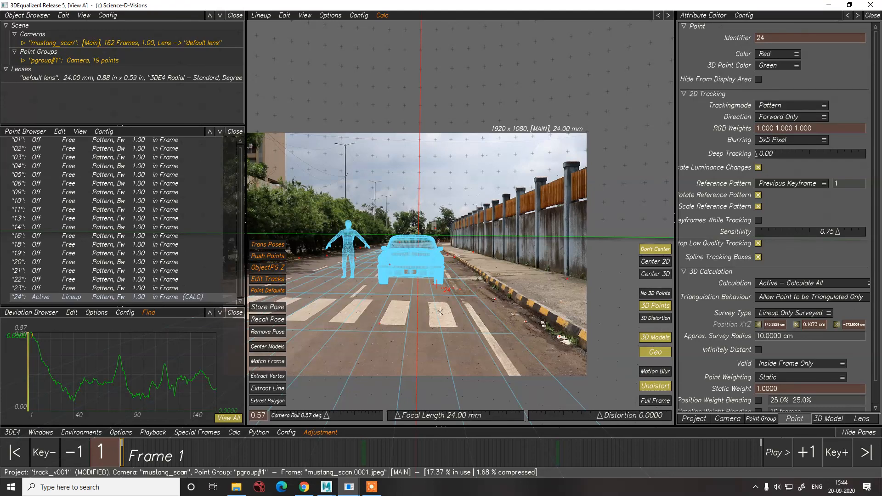
middle_drag(440, 312, 442, 326)
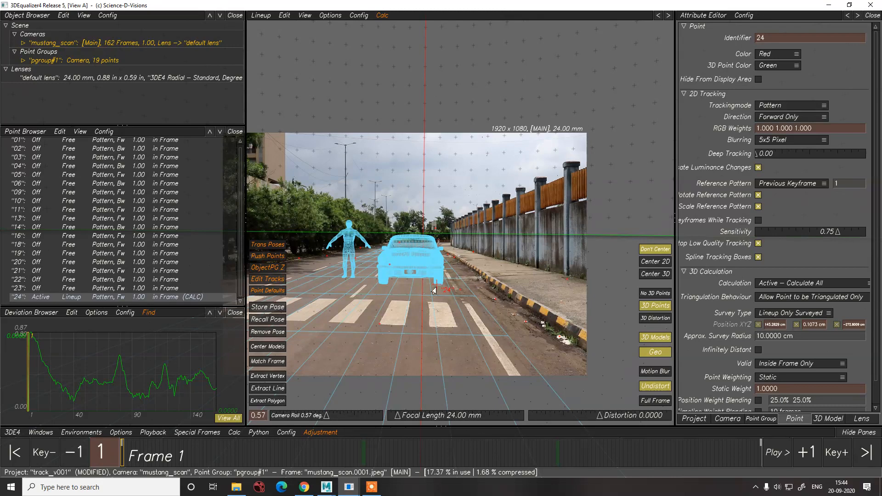
- Bring the car beside the right-hand curb and refine the camera pose until the ground grid follows the road's perspective
middle_drag(475, 302, 519, 348)
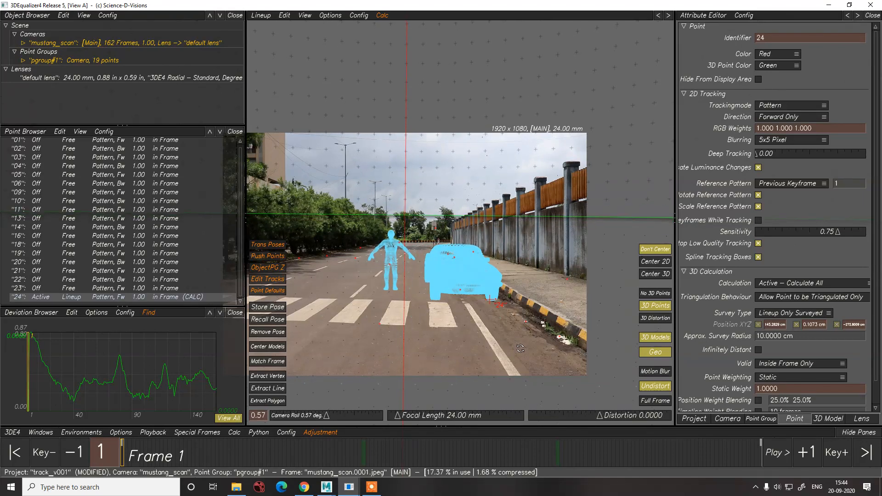
right_drag(505, 325, 511, 350)
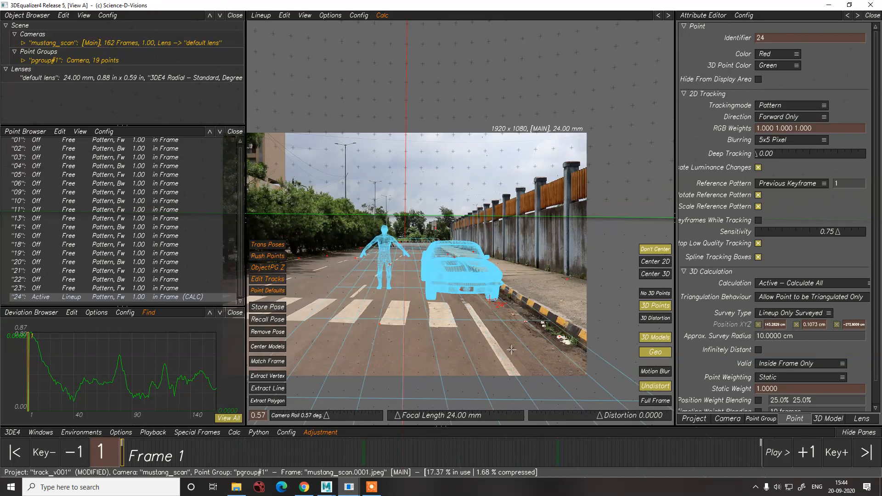
mouse_move(537, 342)
mouse_down()
mouse_move(535, 350)
mouse_move(540, 341)
mouse_move(535, 350)
mouse_move(510, 342)
mouse_move(532, 344)
mouse_up()
mouse_move(531, 343)
middle_down()
mouse_move(518, 345)
mouse_move(528, 340)
middle_up()
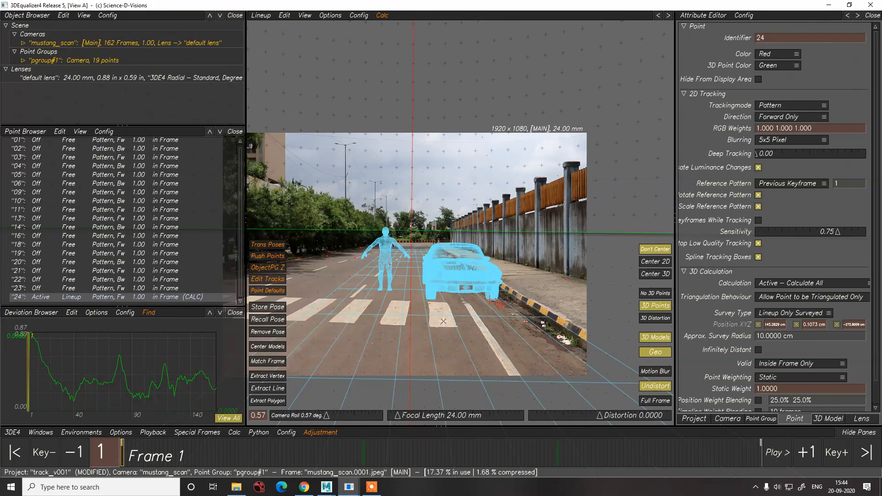
mouse_move(449, 320)
right_down()
mouse_move(456, 320)
mouse_move(446, 324)
right_up()
mouse_move(452, 336)
mouse_down()
mouse_move(444, 339)
mouse_move(456, 339)
mouse_up()
drag(456, 340, 457, 340)
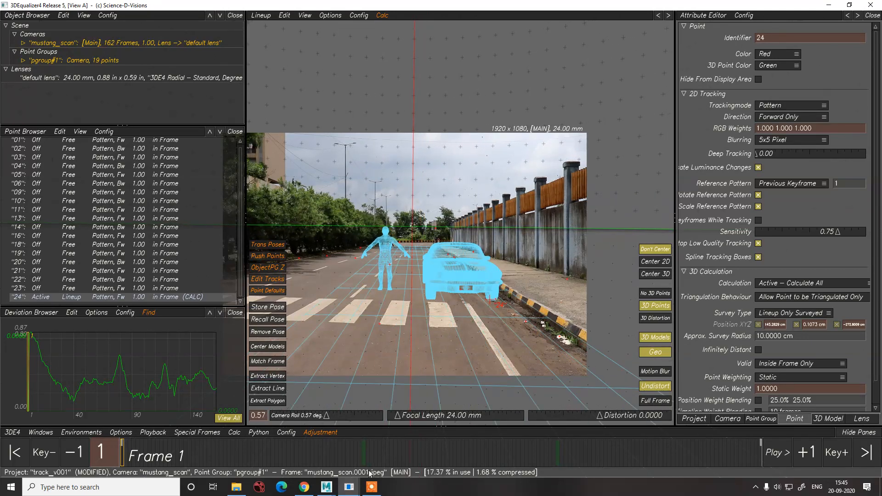
- Switch to Maya, widen and shift the pPlane1 ground plane so it extends well beyond the car, and save the scene
click(326, 487)
click(508, 226)
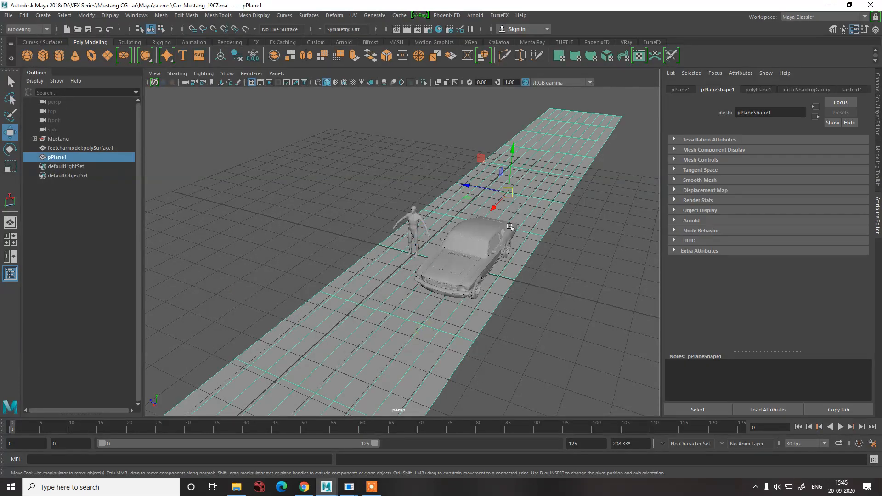
drag(466, 185, 506, 195)
key(r)
key(w)
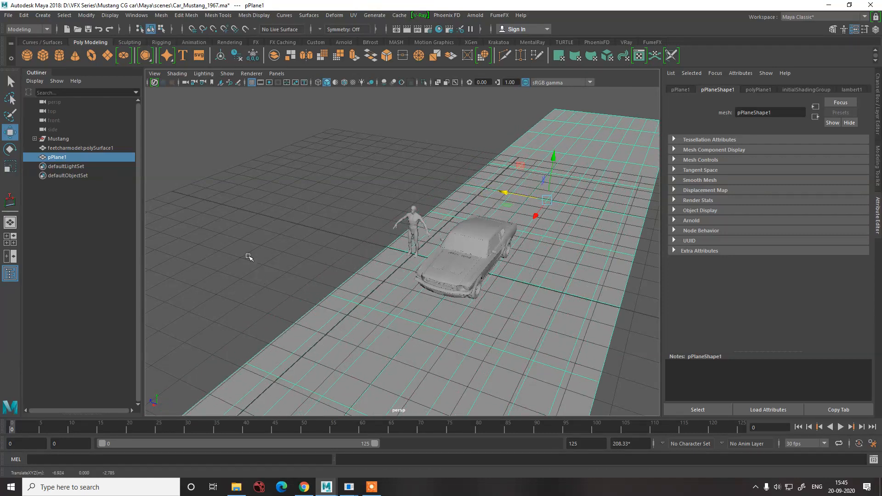
click(249, 256)
key(ctrl+s)
key(q)
mouse_move(362, 483)
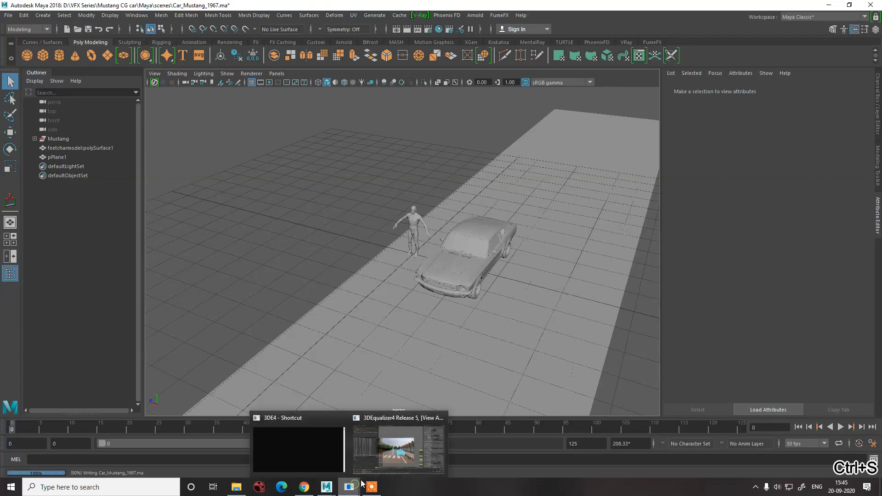
- Switch to 3DEqualizer4 and delete the forlineup3de_v001.obj 3D model from pgroup#1
click(398, 448)
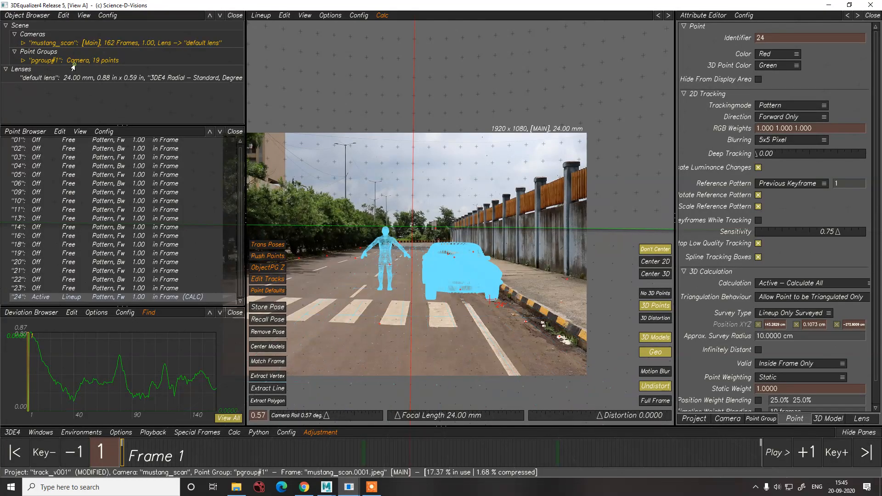
click(52, 62)
click(22, 60)
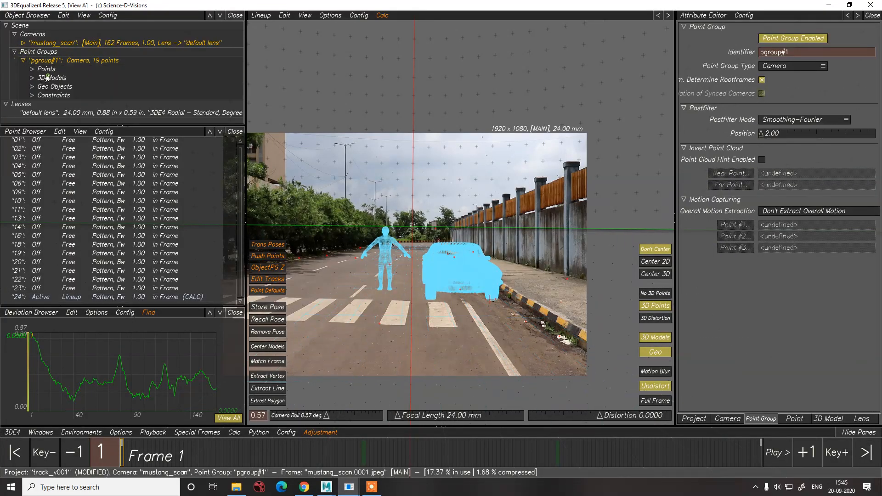
click(32, 78)
click(57, 86)
right_click(61, 87)
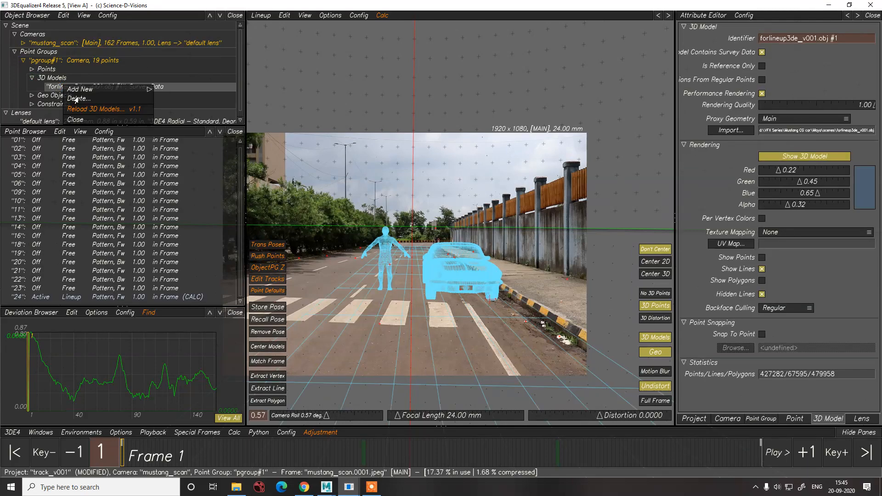
click(76, 98)
click(449, 265)
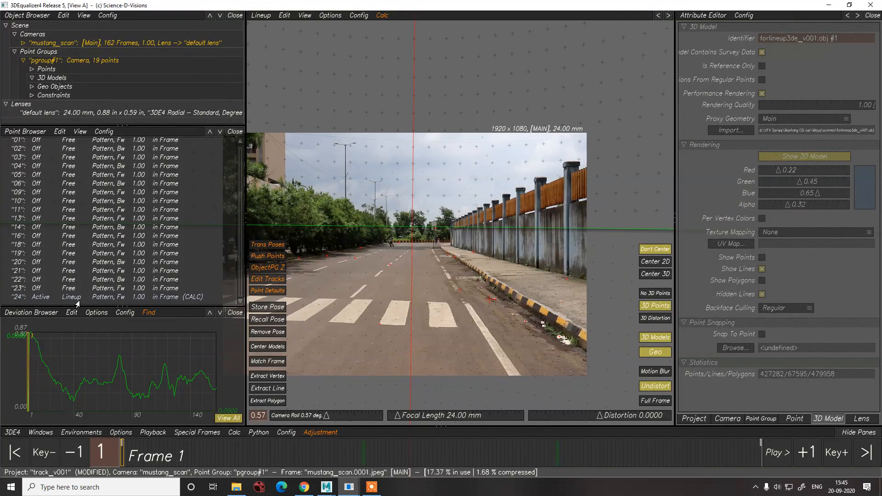
- Delete lineup point 24 from the point group
click(45, 297)
right_click(42, 298)
click(46, 312)
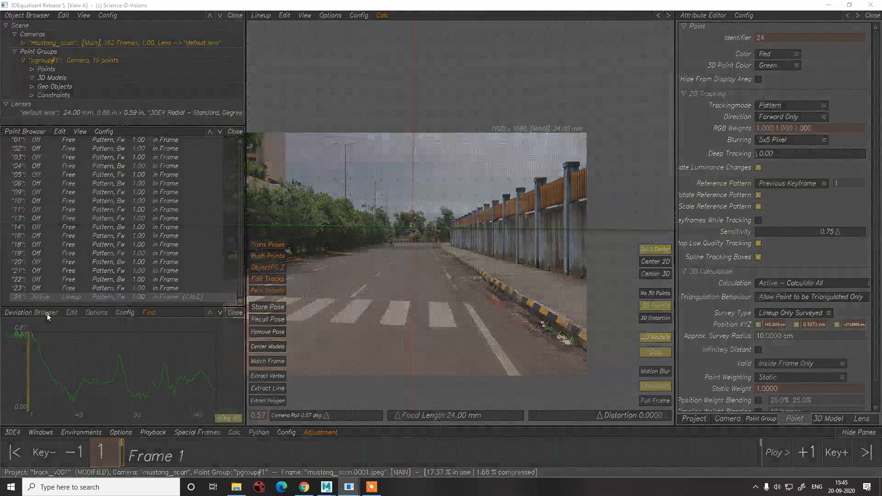
click(449, 265)
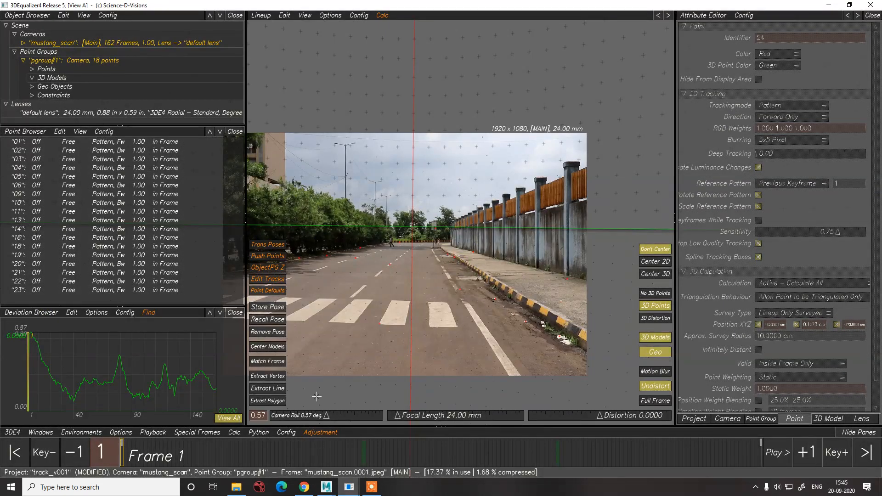
- Switch to Maya and try to import forlineup3de_v001.obj from the scenes folder
click(327, 483)
click(357, 436)
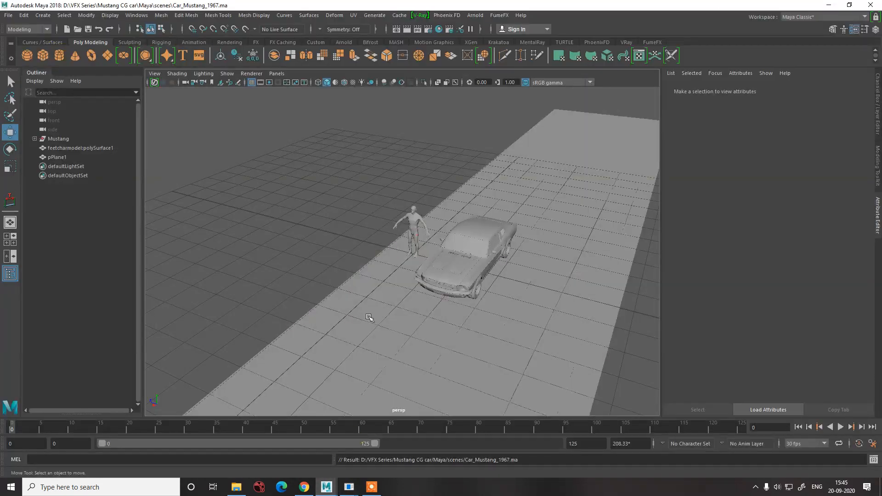
click(384, 320)
click(8, 15)
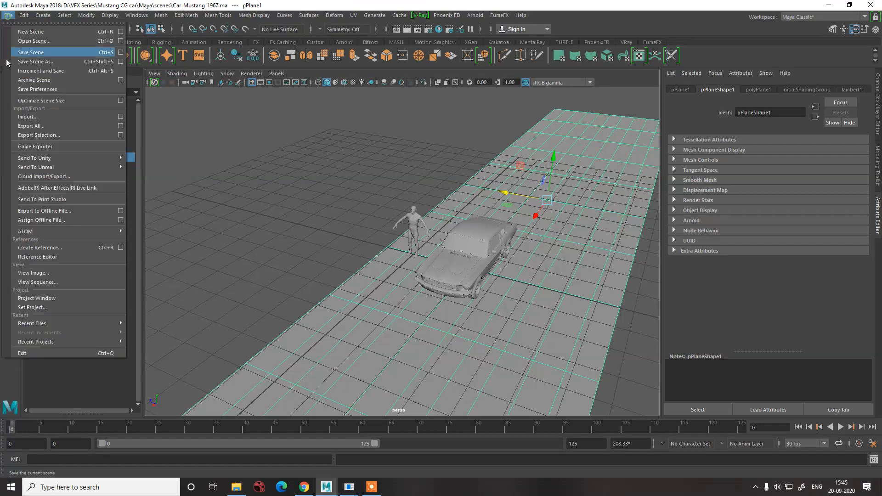
click(27, 118)
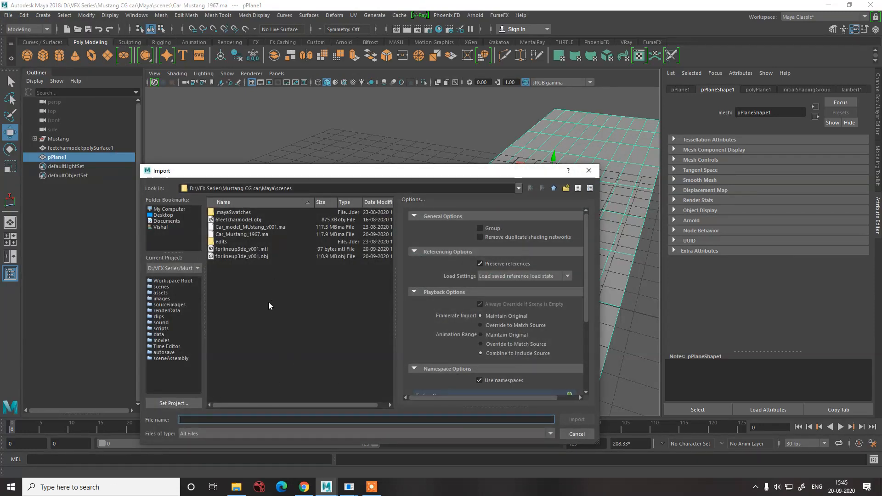
click(250, 256)
click(567, 419)
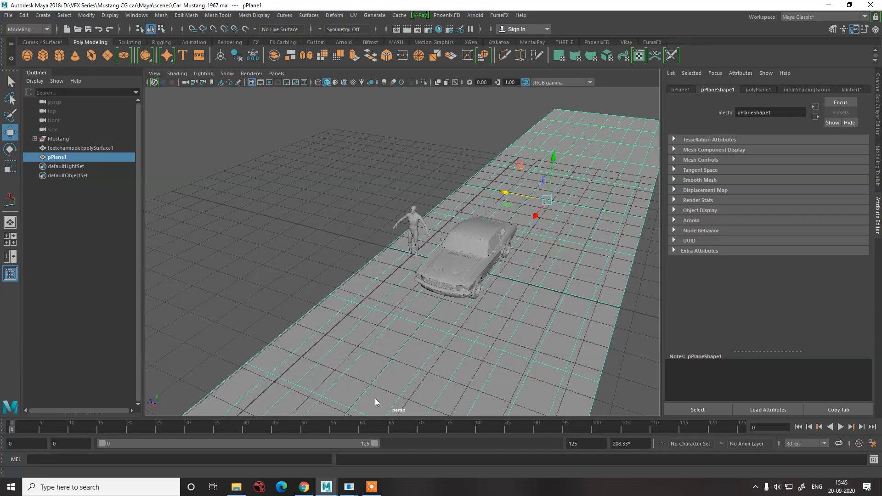
- Save the Maya scene and dismiss the Autodesk error report without sending it
key(ctrl+s)
click(442, 248)
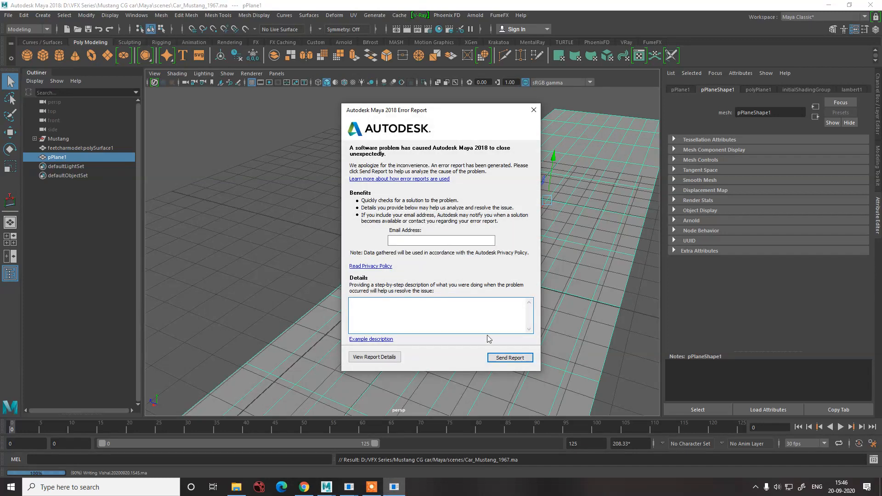
click(534, 109)
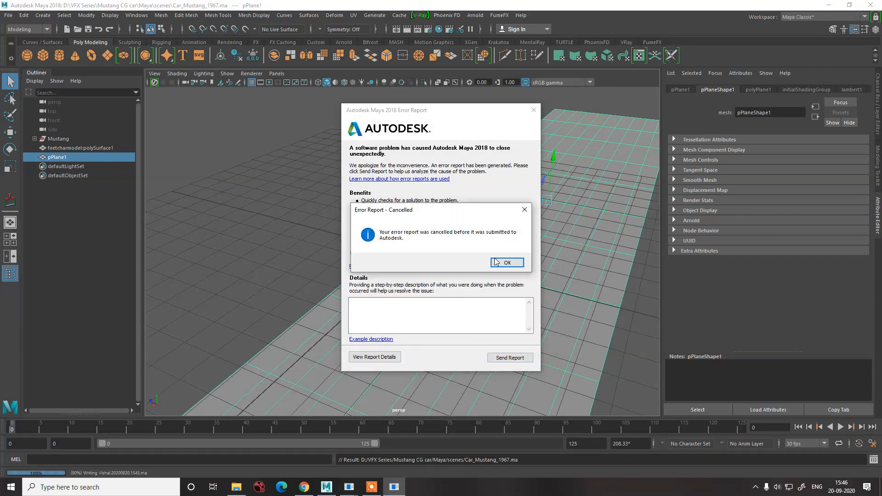
click(502, 263)
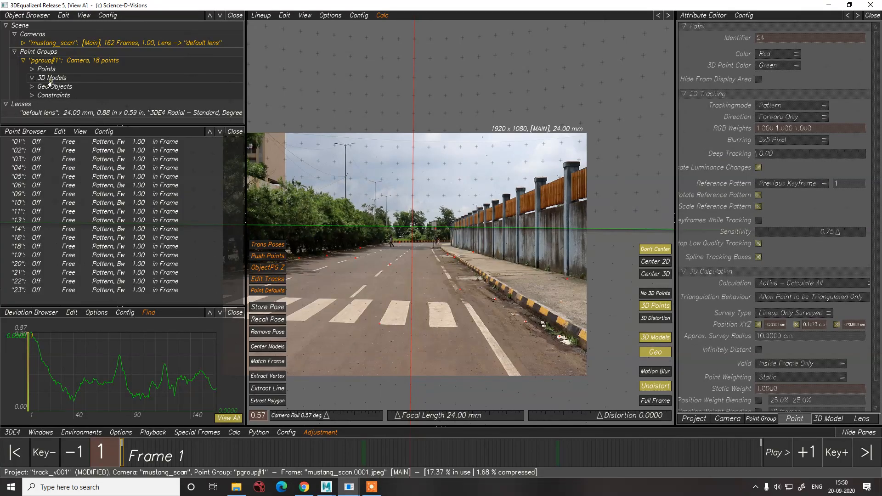
- Show the 3D Orientation view in 3DEqualizer4 and import forlineup3dmodel.obj from the Mustang CG car\Maya\scenes folder as a 3D model
click(262, 15)
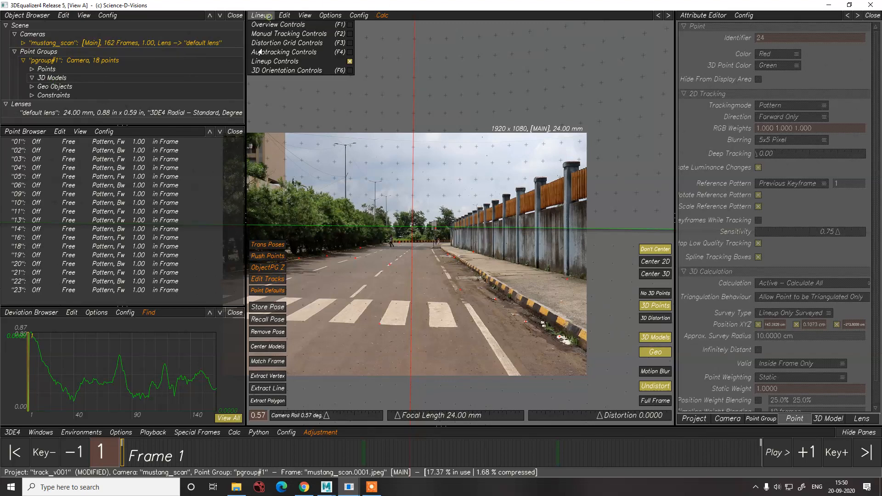
click(271, 70)
click(334, 17)
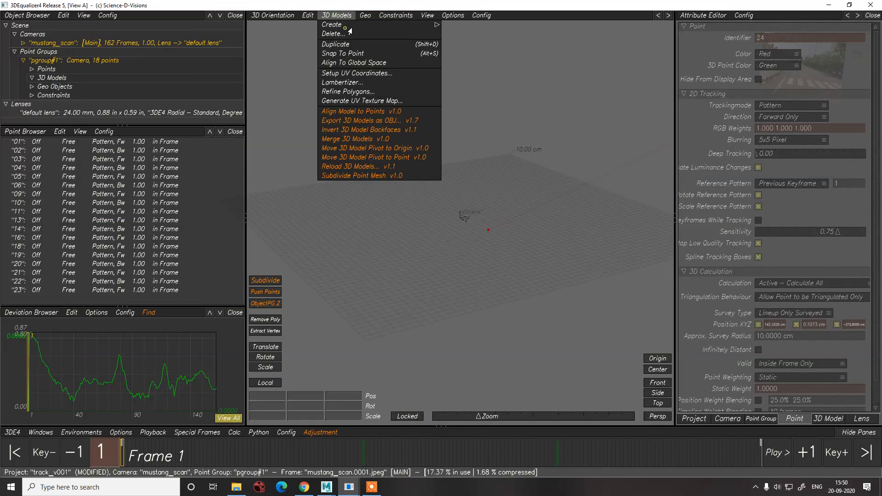
mouse_move(341, 26)
click(443, 28)
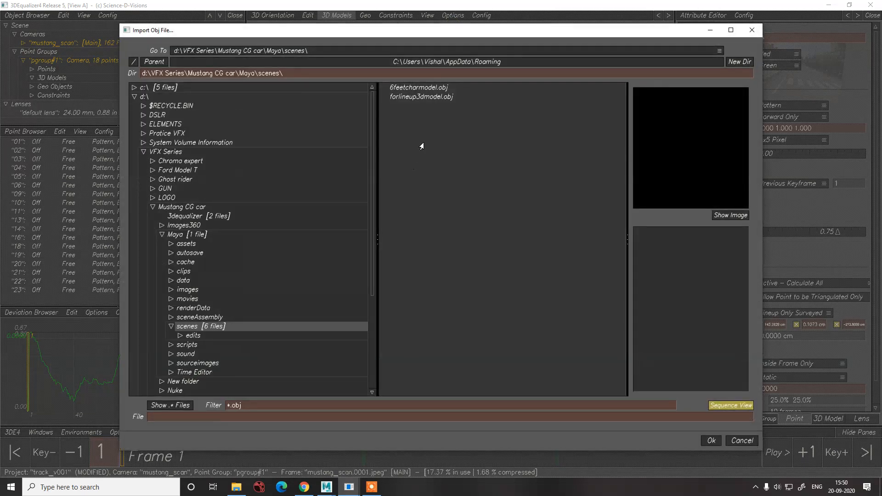
click(421, 96)
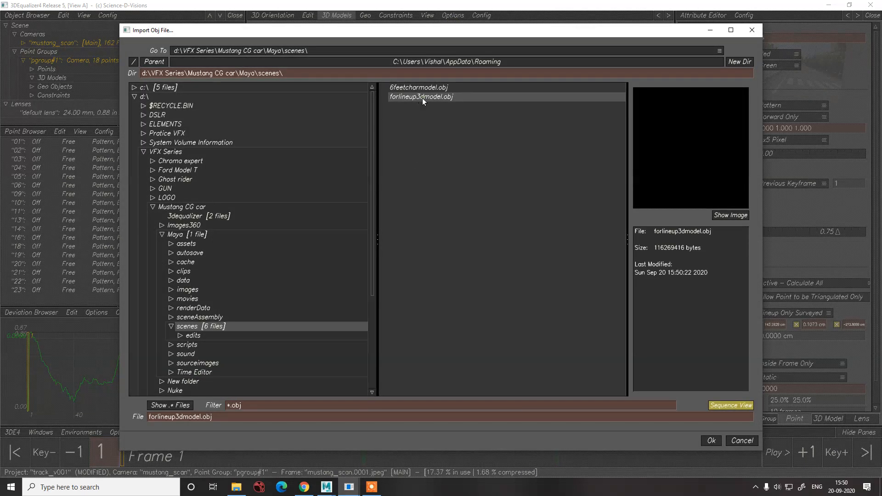
double_click(422, 97)
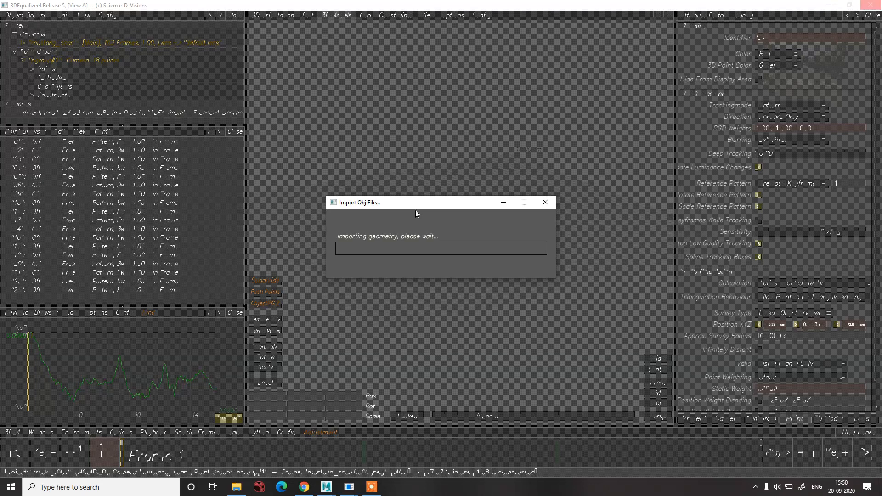
mouse_move(327, 487)
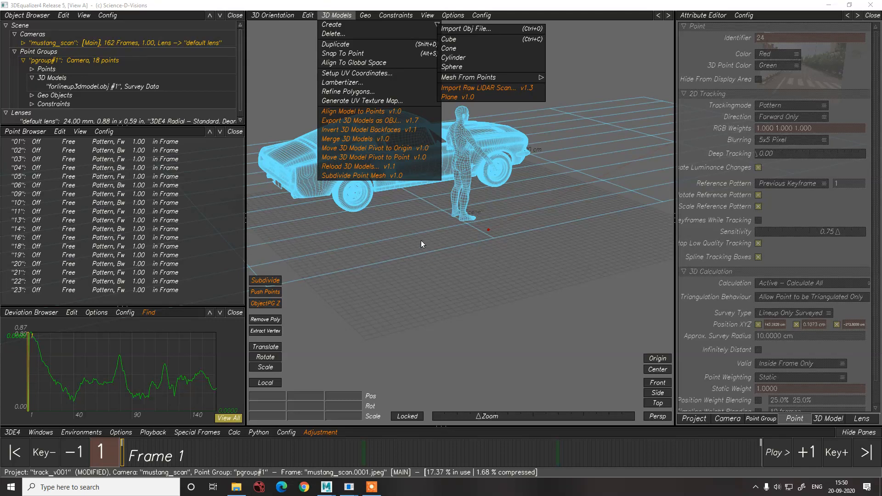
- Switch the main view from 3D Orientation to the Lineup controls to see the model over the footage
drag(318, 458, 115, 450)
click(265, 16)
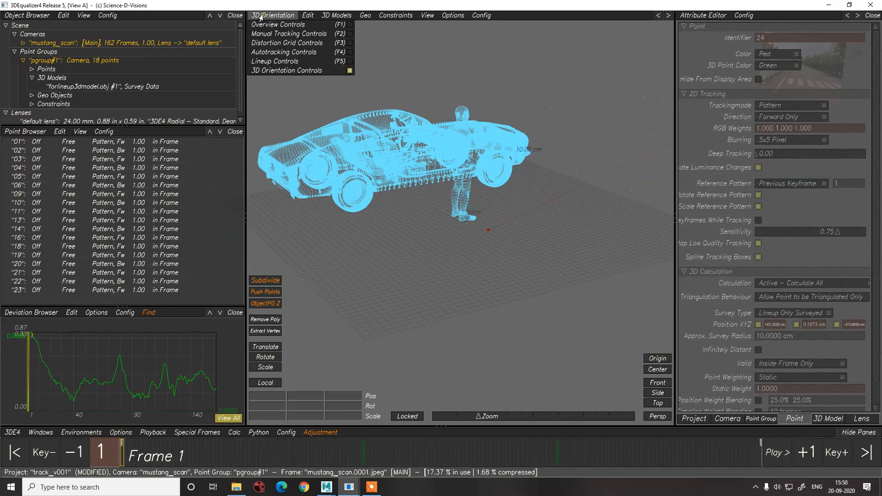
click(266, 71)
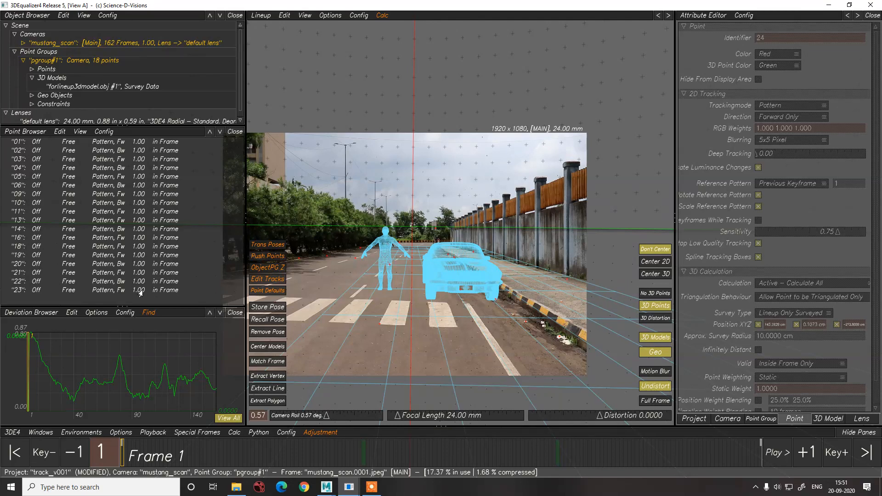
- Remove the stored lineup pose at frame 1 and check the model overlay across the opening frames
drag(124, 454, 23, 438)
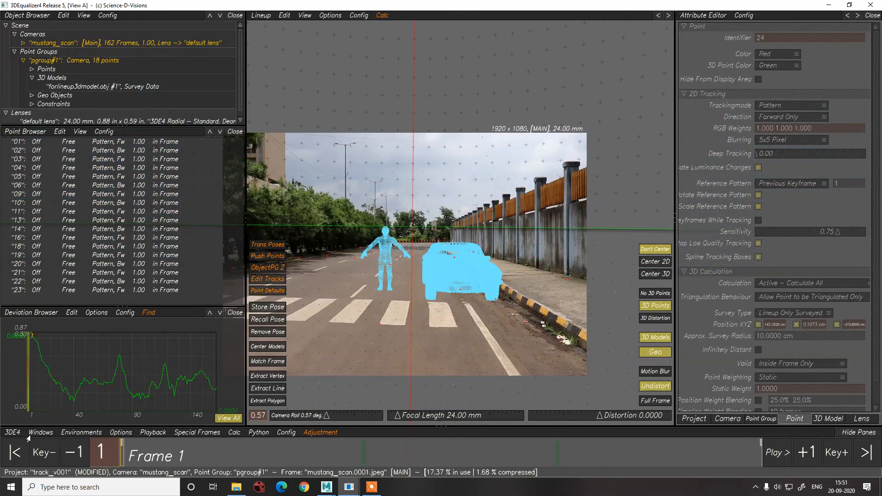
drag(119, 445, 95, 445)
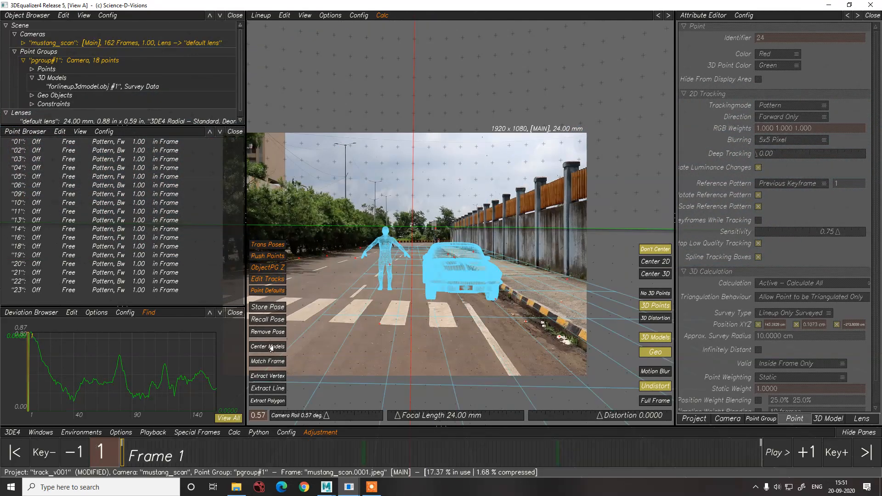
click(270, 335)
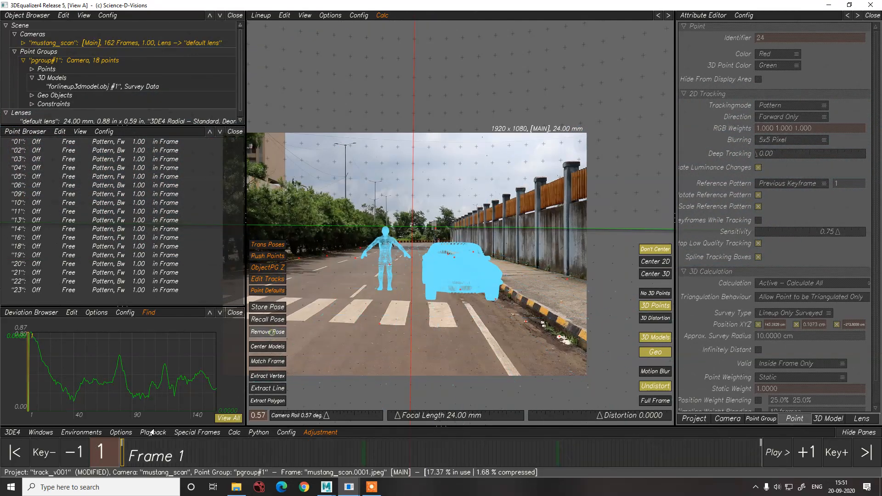
mouse_move(151, 445)
mouse_down()
mouse_move(135, 459)
mouse_move(120, 455)
mouse_up()
- Set the calculation mode of all tracking points from 01 to 23 to Active
click(55, 291)
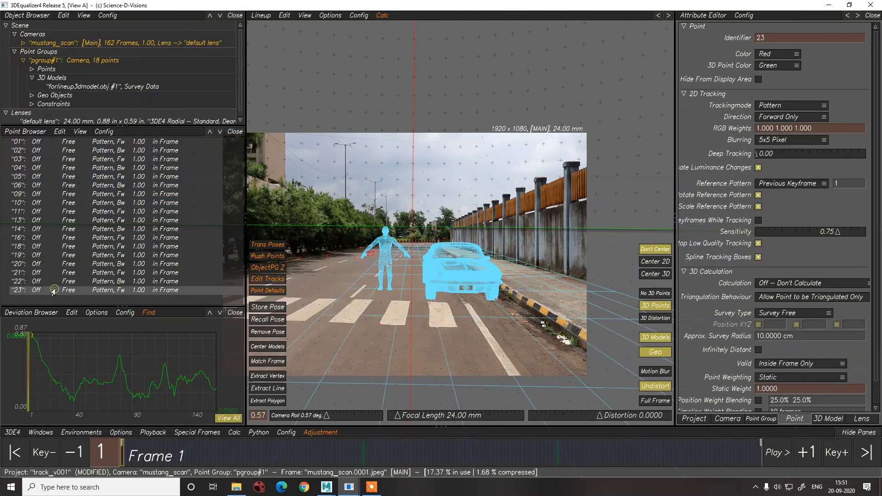
shift+click(75, 142)
right_click(77, 142)
click(260, 269)
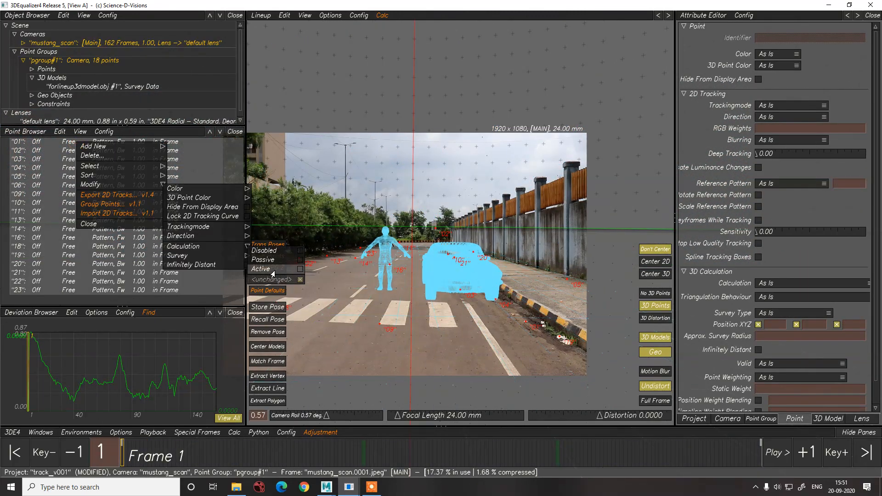
key(alt+v)
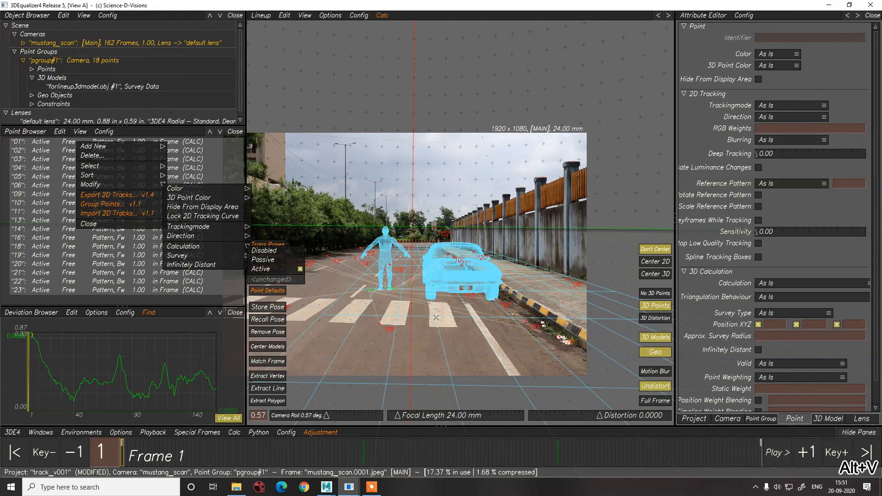
middle_drag(433, 319, 452, 315)
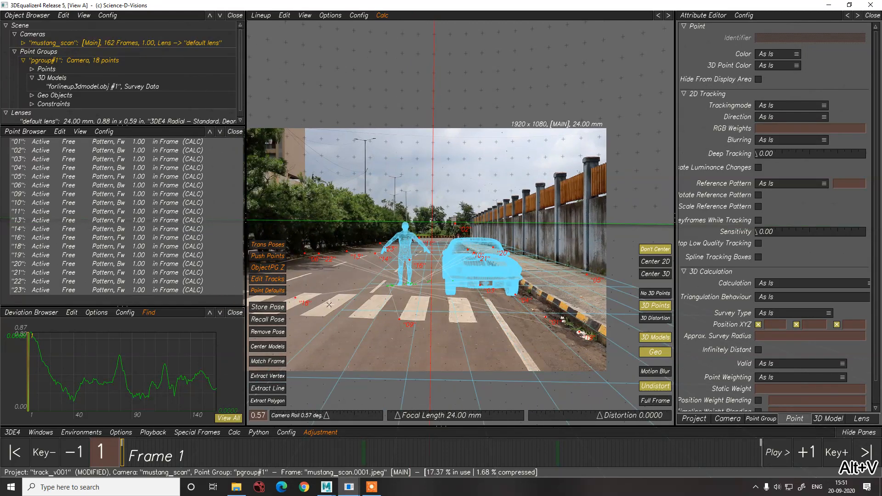
- Run Calc All on the scene and use the result
click(129, 274)
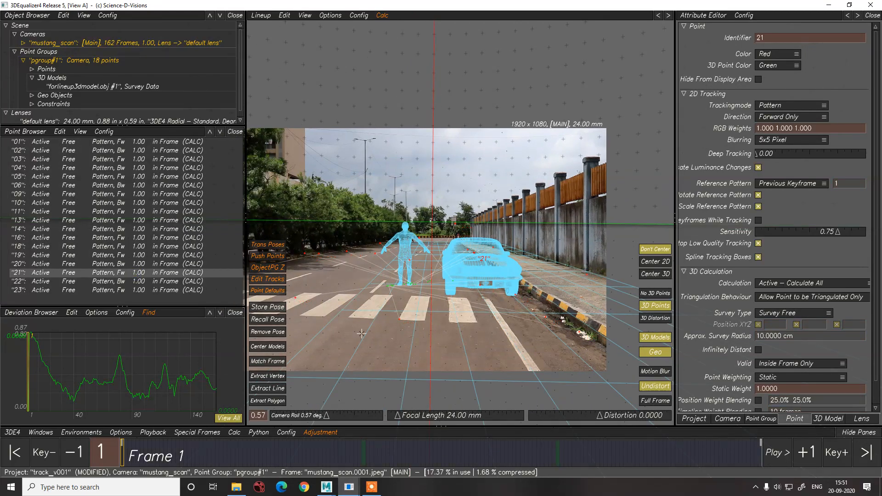
key(alt+v)
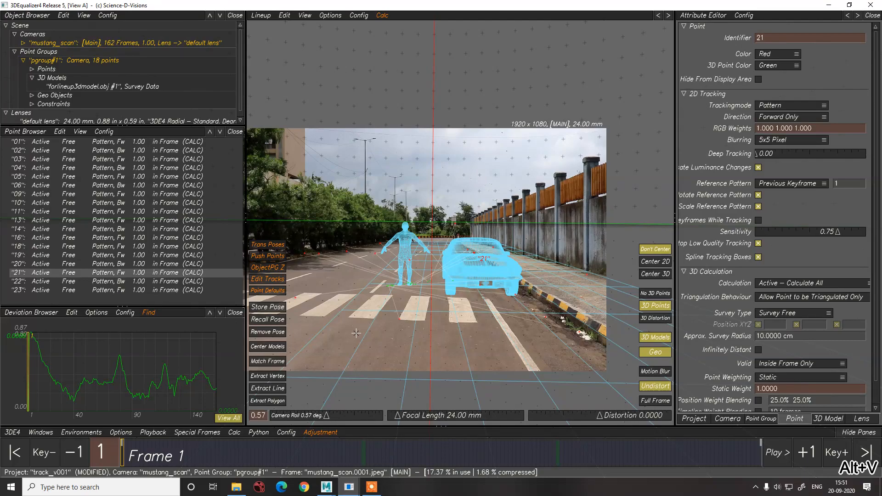
key(alt+c)
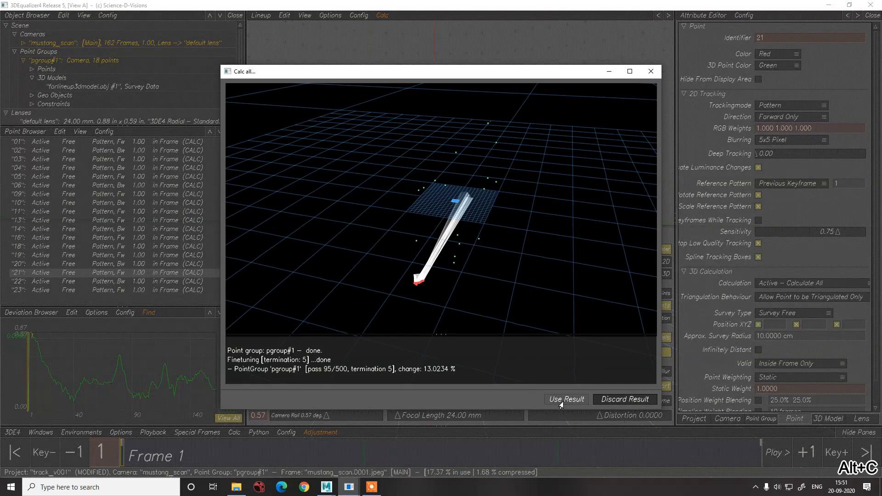
click(565, 399)
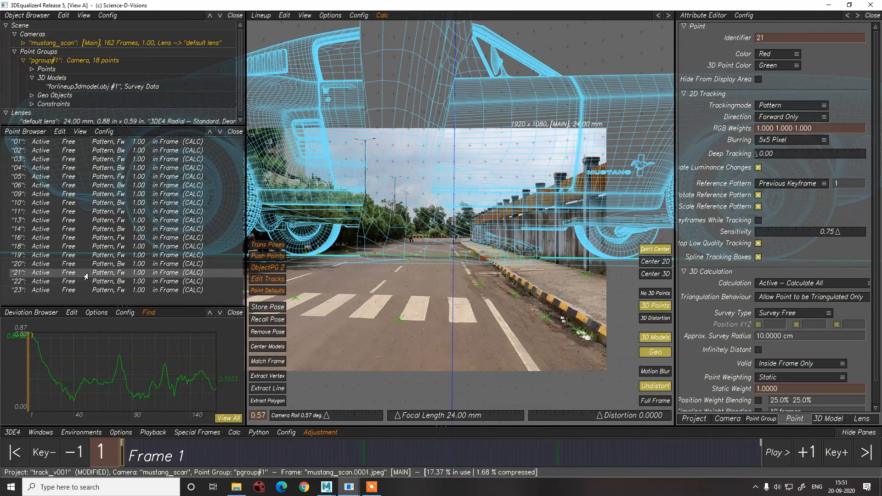
- Set the calculation mode of all tracking points in the point group to Disabled
key(ctrl+a)
right_click(132, 147)
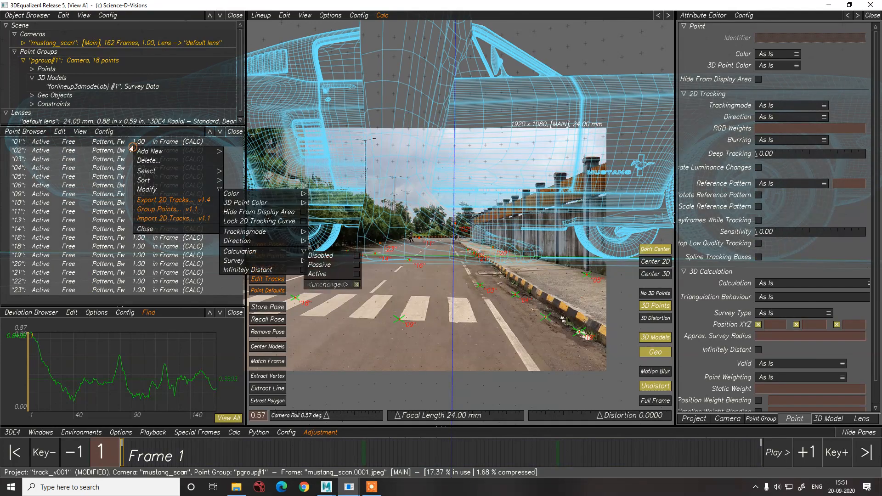
click(104, 143)
right_click(139, 154)
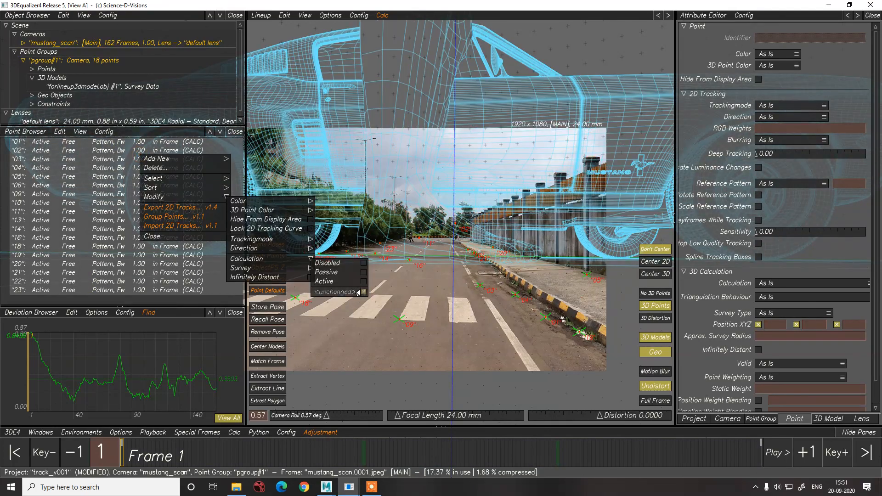
click(347, 263)
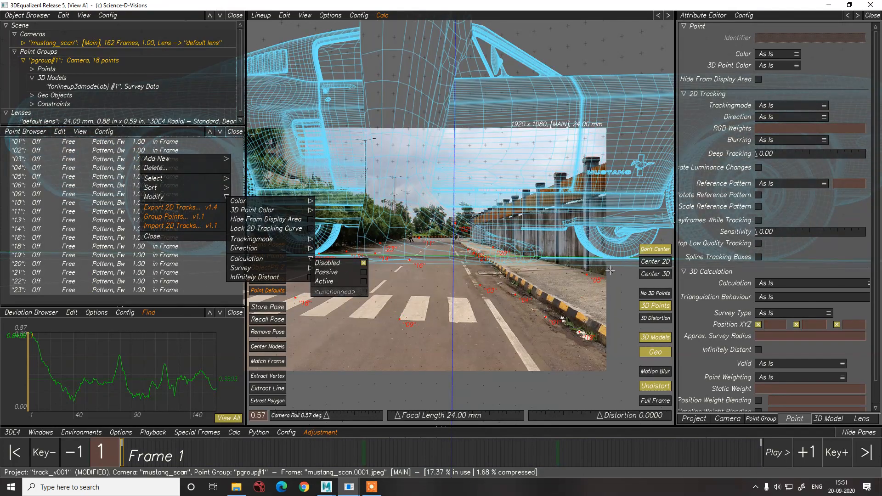
- Extract a lineup vertex at the base of the wheel beside the MUSTANG badge and roughly place the model on the road behind the crosswalk
click(268, 376)
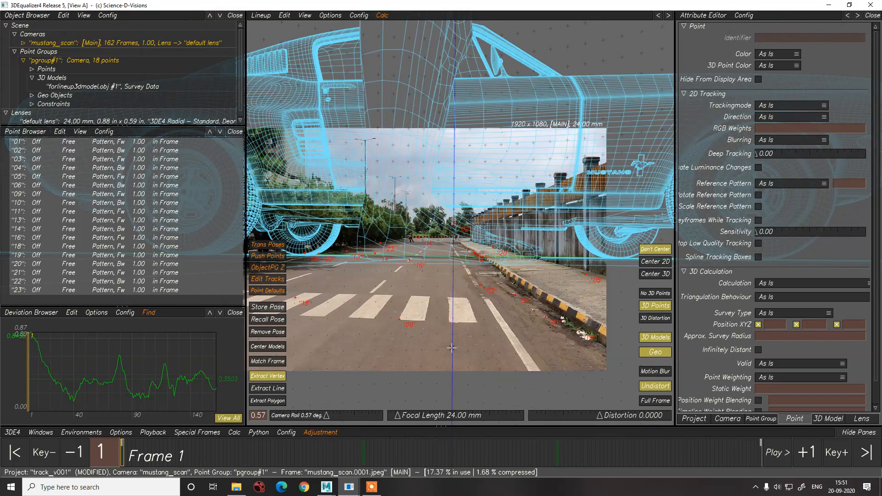
click(616, 261)
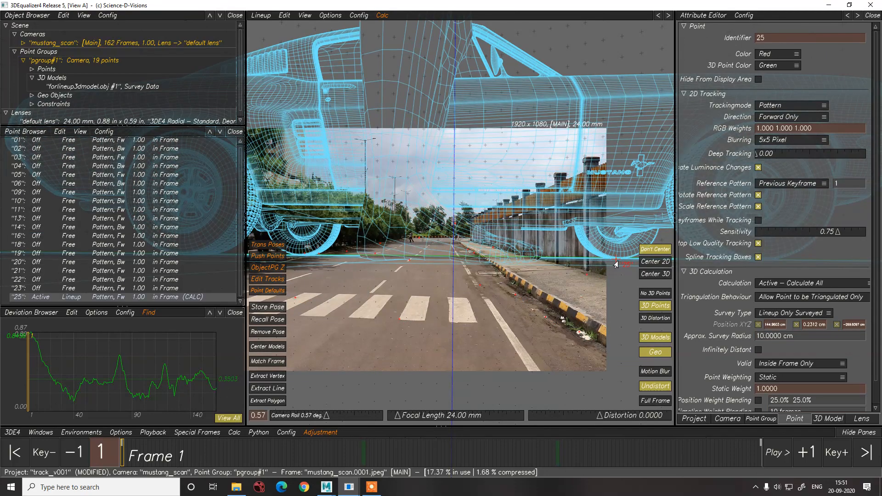
drag(523, 293, 479, 286)
middle_drag(521, 328, 496, 345)
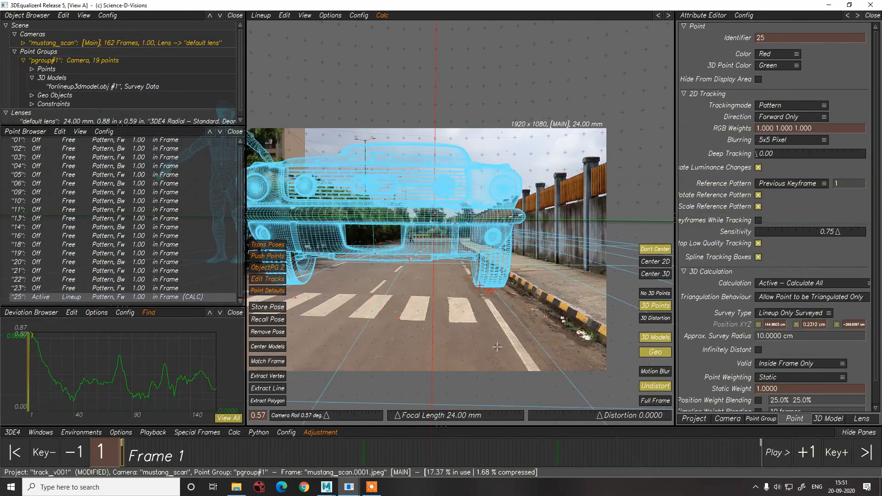
right_drag(496, 344, 462, 255)
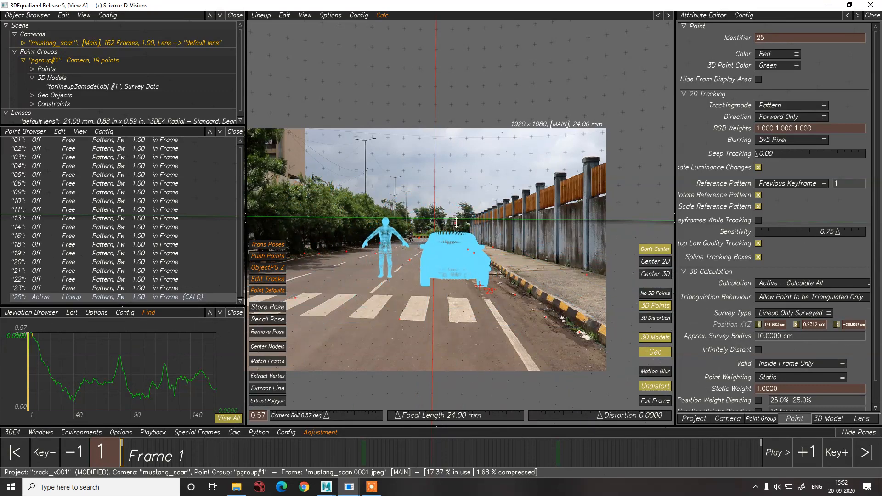
right_drag(456, 223, 456, 223)
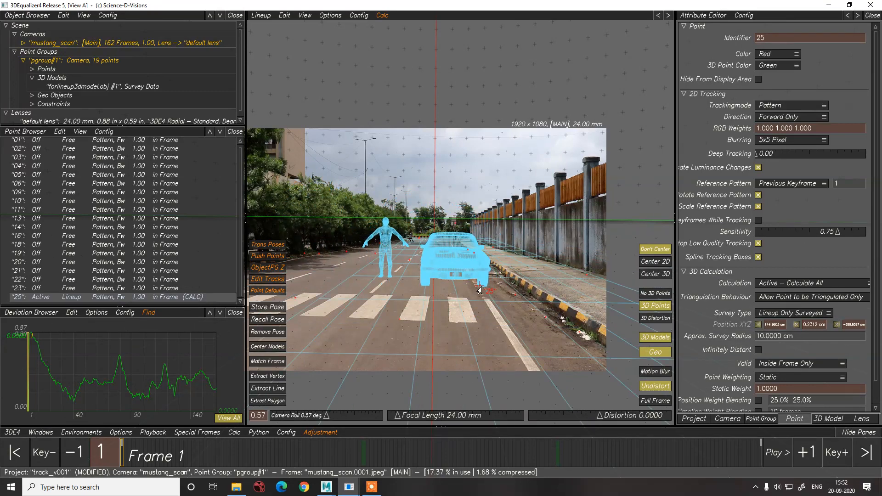
drag(479, 290, 445, 292)
drag(452, 291, 454, 291)
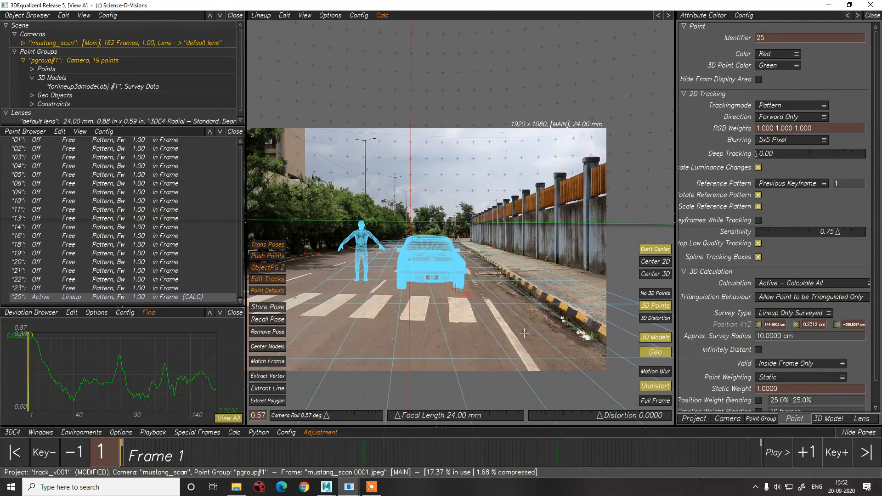
- Fine-tune the lineup pose so the car and character stand on the road and the ground plane follows the road perspective
alt+drag(522, 345, 513, 352)
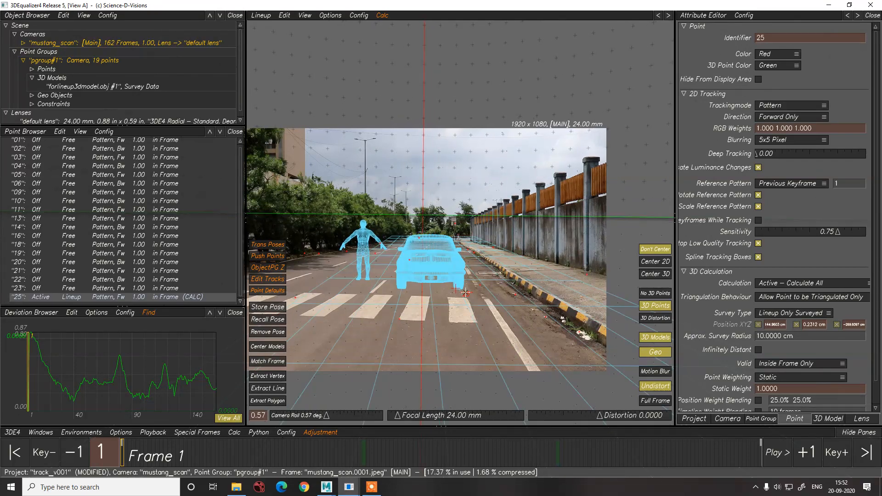
drag(456, 293, 460, 293)
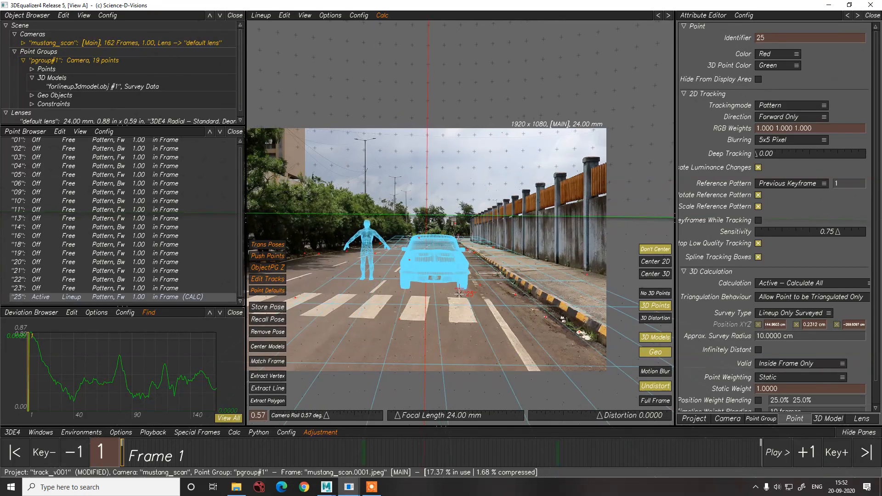
mouse_move(495, 336)
alt+mouse_down()
mouse_move(482, 342)
mouse_move(497, 347)
alt+mouse_up()
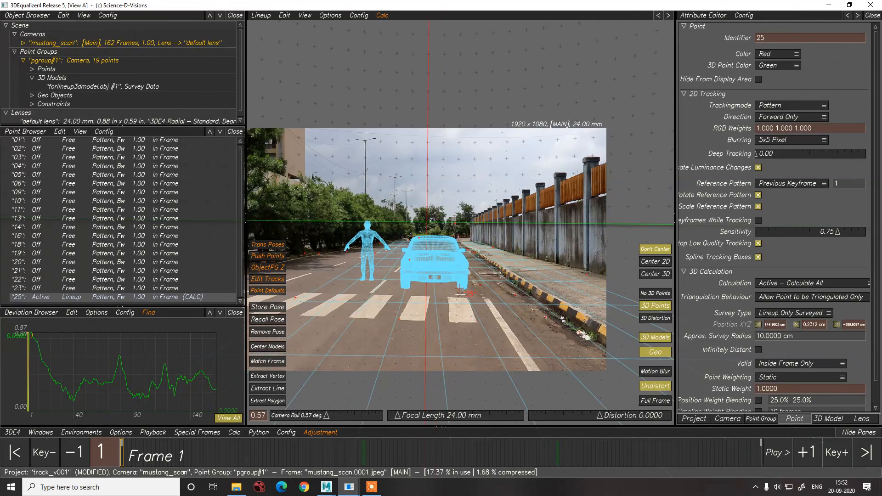
click(460, 294)
alt+drag(459, 296, 472, 294)
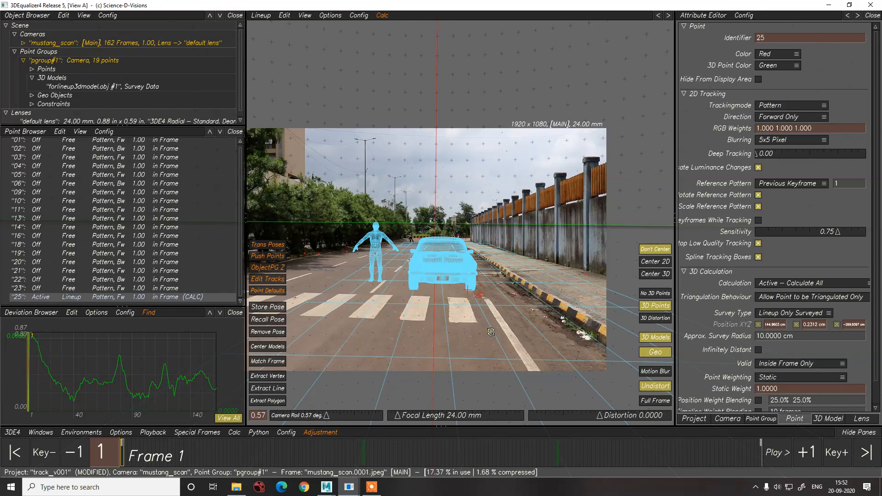
alt+drag(491, 332, 492, 331)
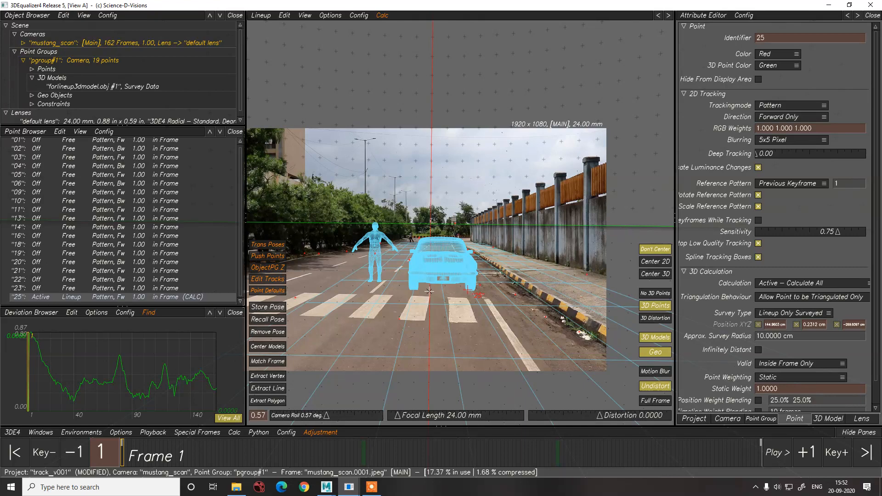
right_drag(501, 324, 480, 300)
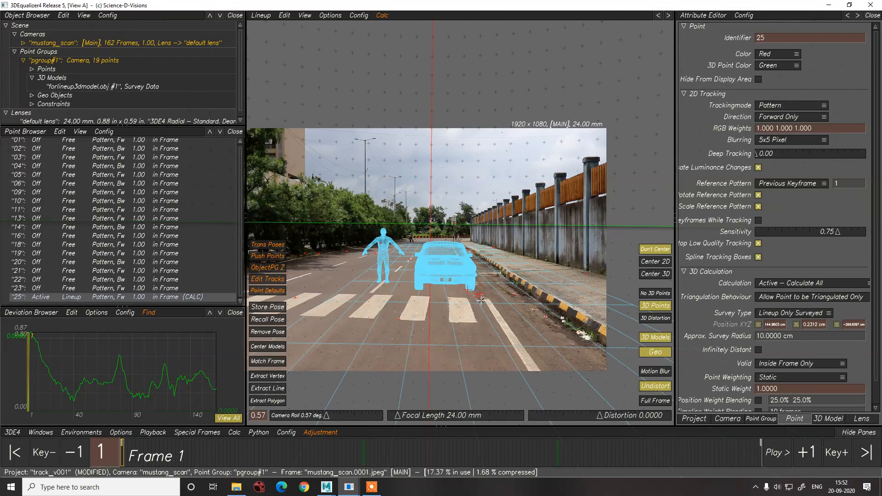
drag(482, 332, 479, 339)
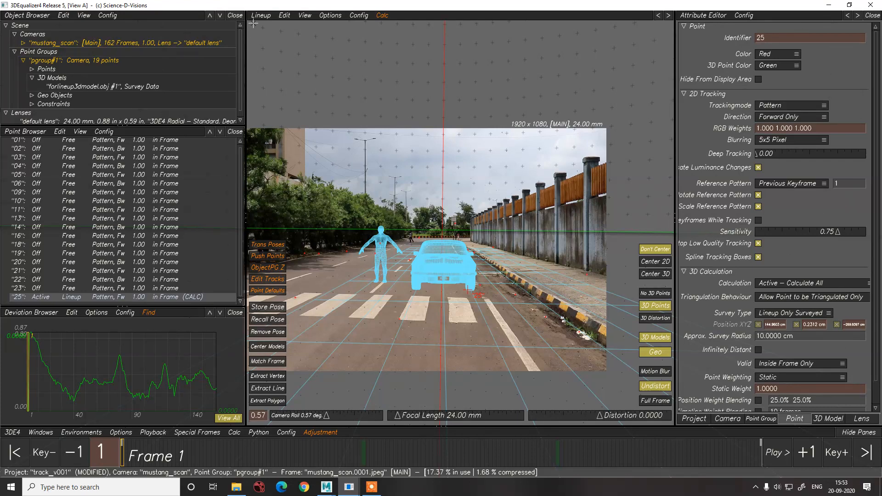
- Open the Transform 3D Camera/Object Move to Poses tool and place its window clear of the pose controls
click(285, 16)
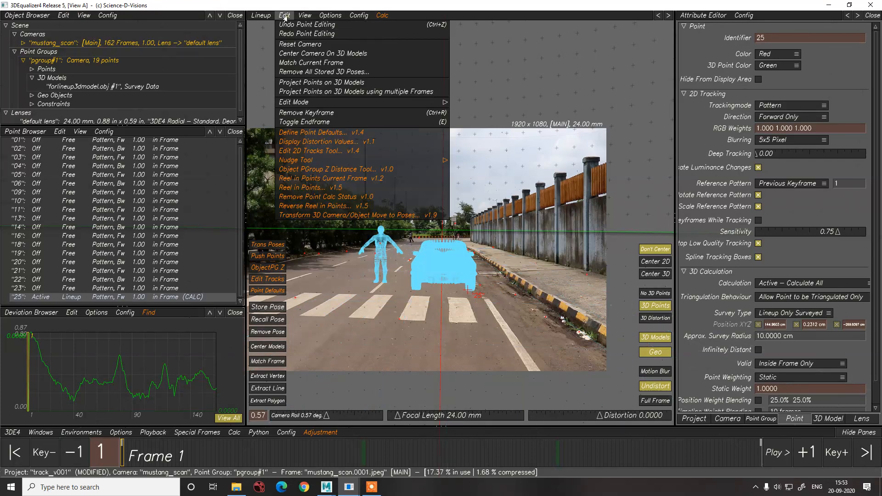
click(310, 215)
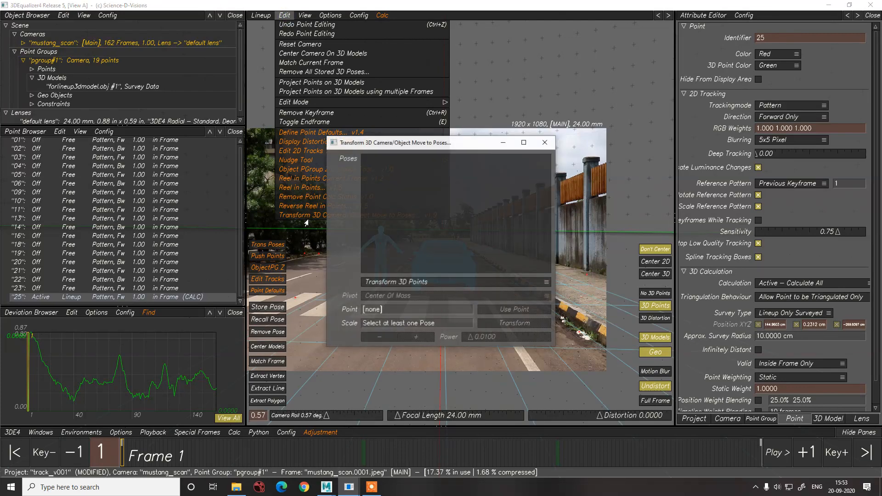
click(503, 142)
mouse_move(349, 486)
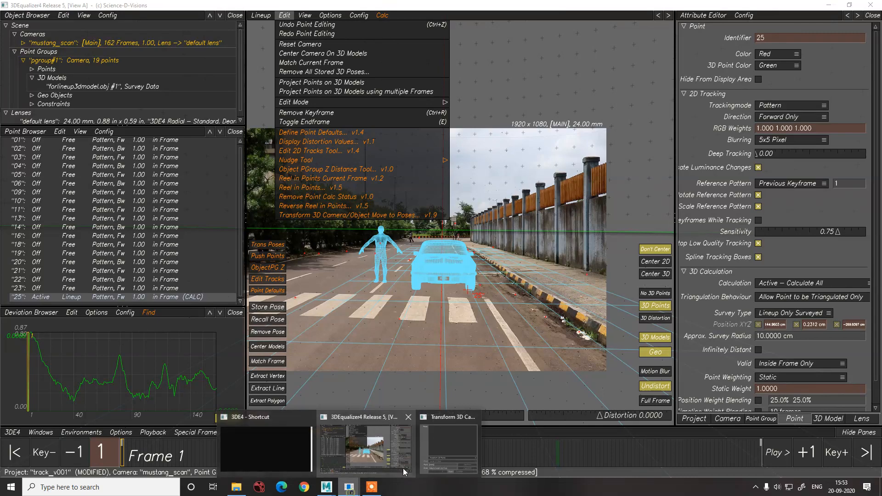
click(448, 448)
drag(421, 147, 534, 144)
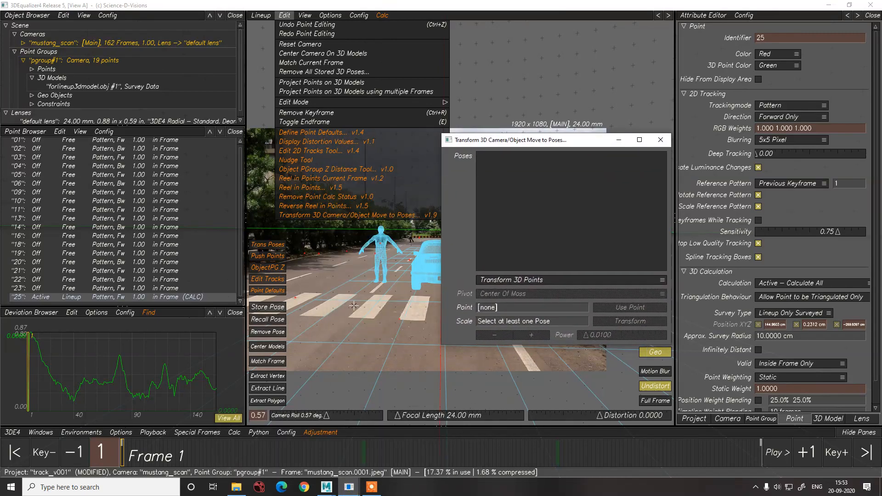
- Store the lineup pose at frame 1 and bring back the Transform 3D Camera/Object Move to Poses window
click(265, 308)
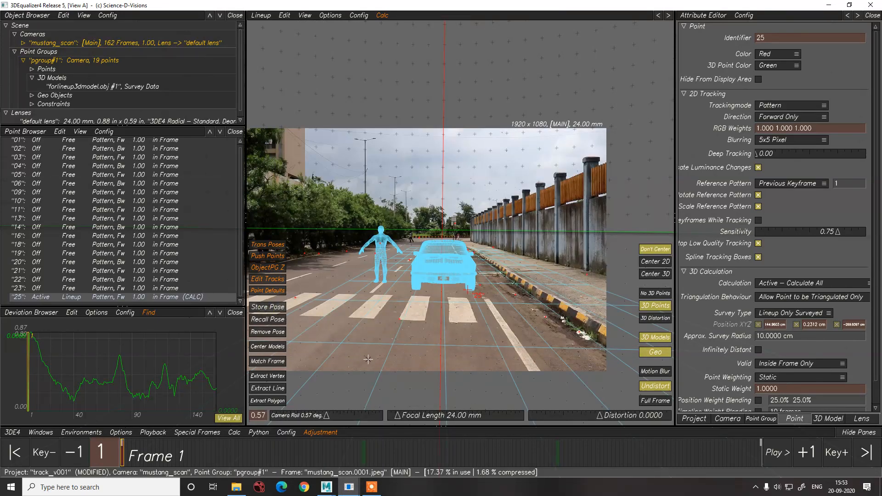
mouse_move(360, 483)
click(444, 446)
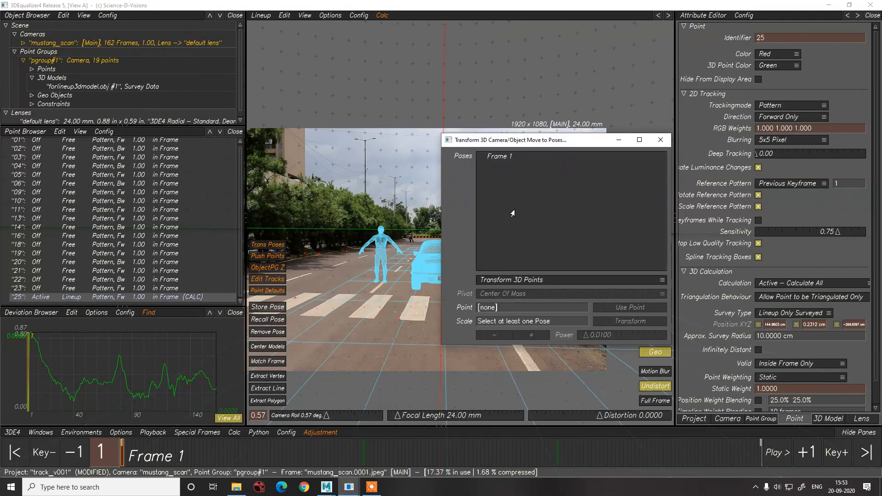
- Select the Frame 1 pose in the transform tool and set the calculation of all tracking points to Active
click(501, 161)
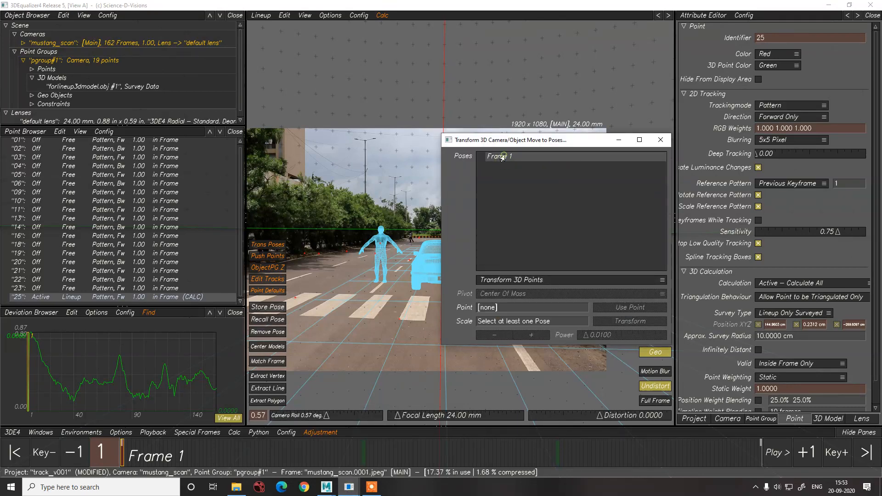
click(619, 140)
click(85, 288)
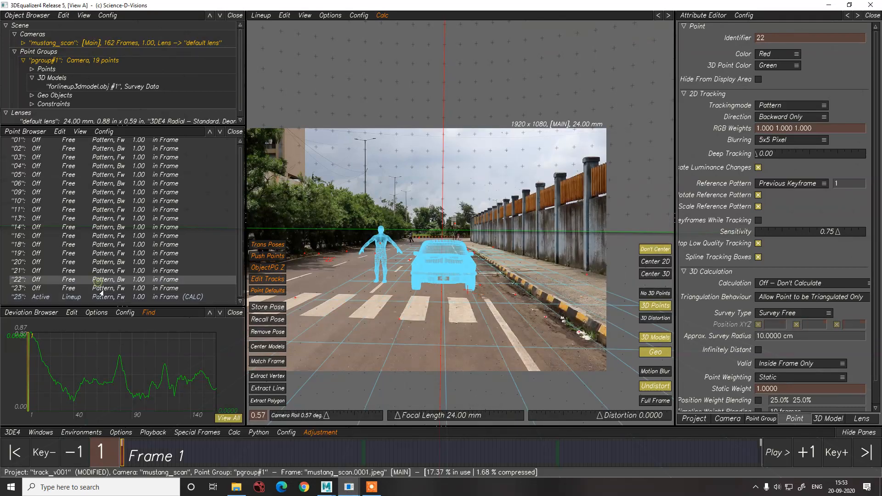
shift+click(134, 141)
right_click(134, 141)
mouse_move(152, 181)
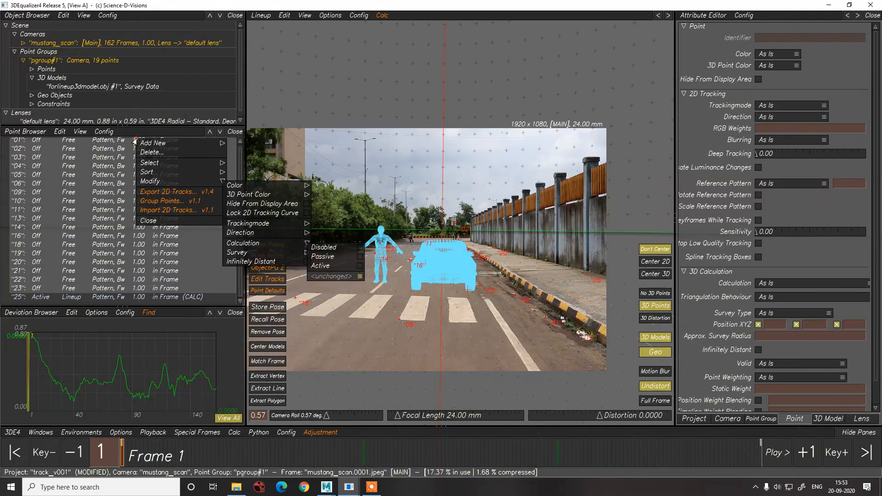
mouse_move(307, 242)
click(328, 265)
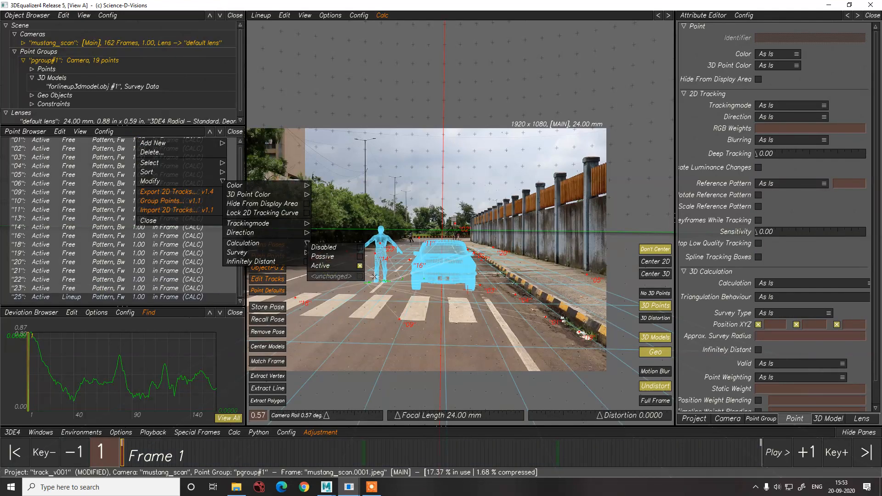
click(470, 317)
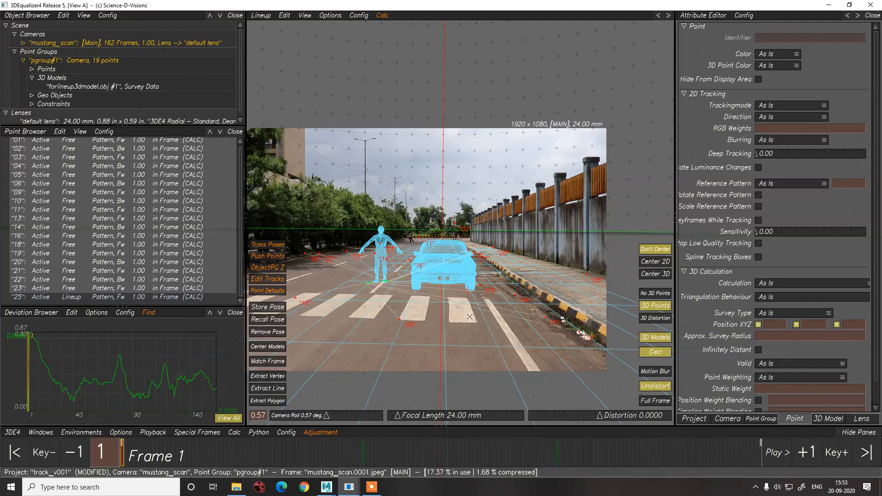
- Run Calc All, use its result, and transform the 3D points and camera path to the Frame 1 pose at scale 1.0
key(alt+c)
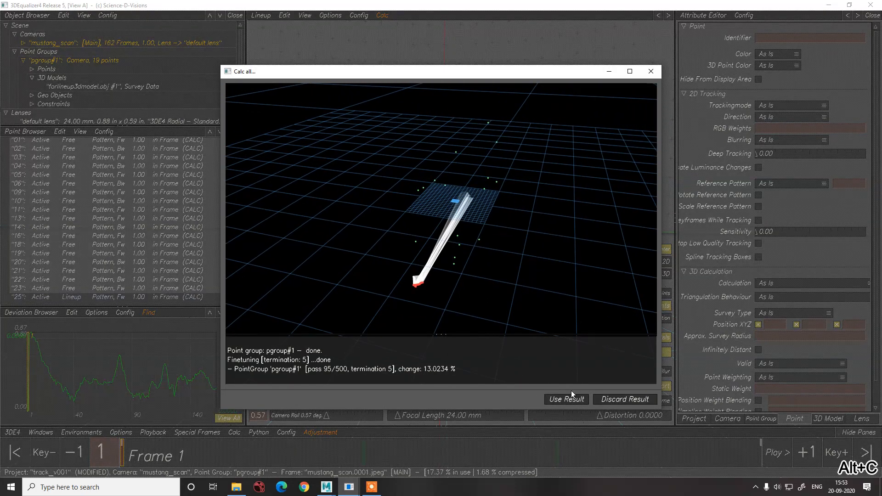
click(557, 400)
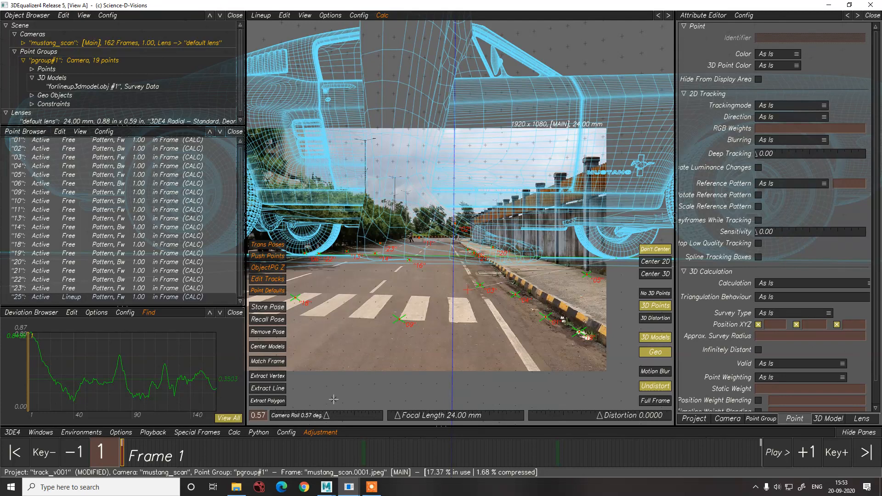
mouse_move(349, 484)
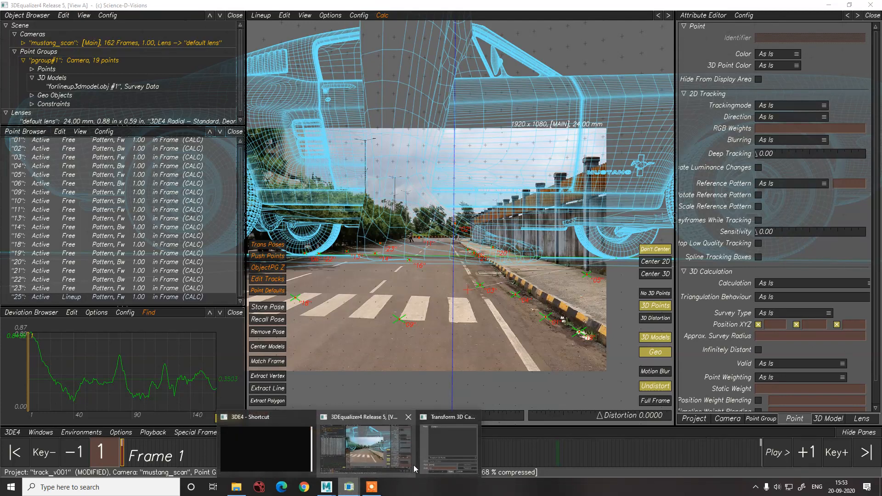
click(441, 440)
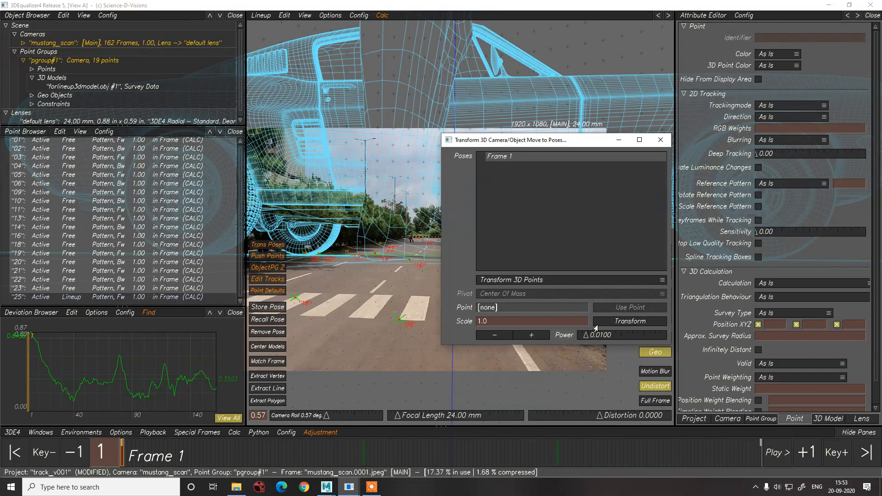
click(621, 322)
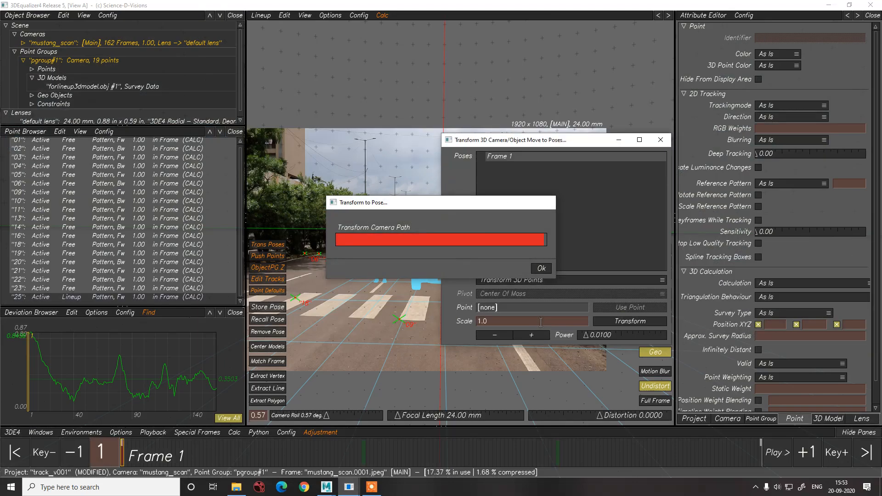
click(618, 140)
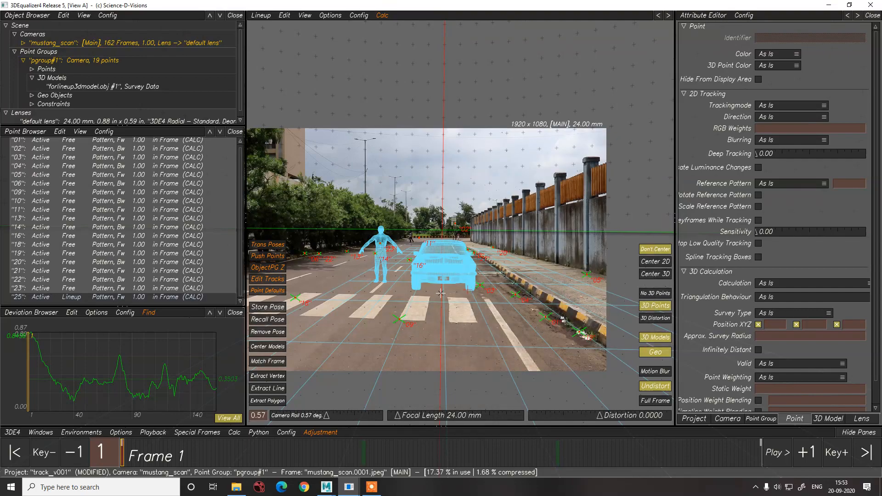
- Scrub the footage to frame 145 and examine the models, ground plane and camera path in the 3D Orientation view
mouse_move(140, 458)
mouse_down()
mouse_move(356, 458)
mouse_move(465, 488)
mouse_move(744, 494)
mouse_move(328, 491)
mouse_move(162, 480)
mouse_move(697, 494)
mouse_up()
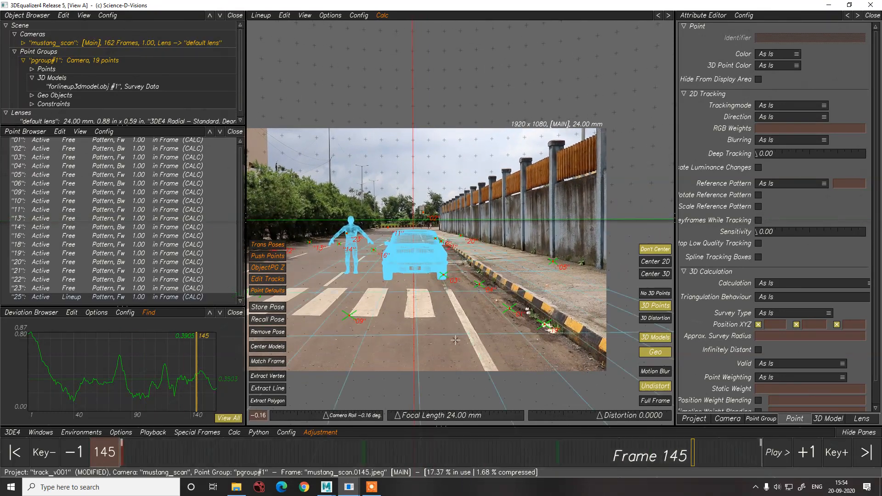
click(260, 14)
click(285, 70)
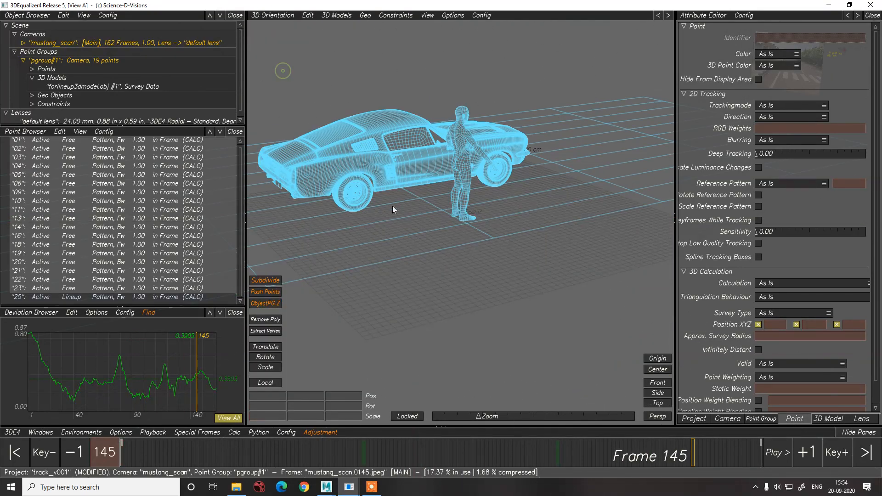
alt+right_drag(470, 304, 362, 301)
alt+drag(362, 301, 464, 219)
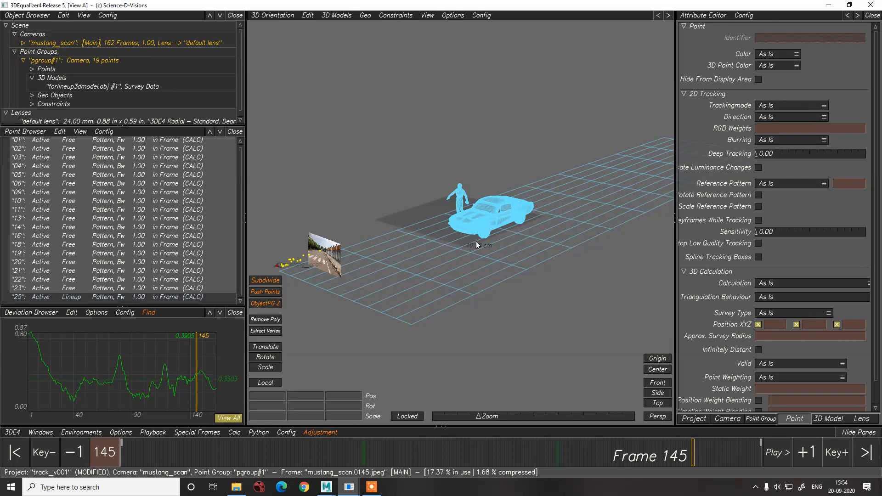
- Check individual tracking points in the Lineup view, settle on point 04, and return to the 3D Orientation view
click(139, 236)
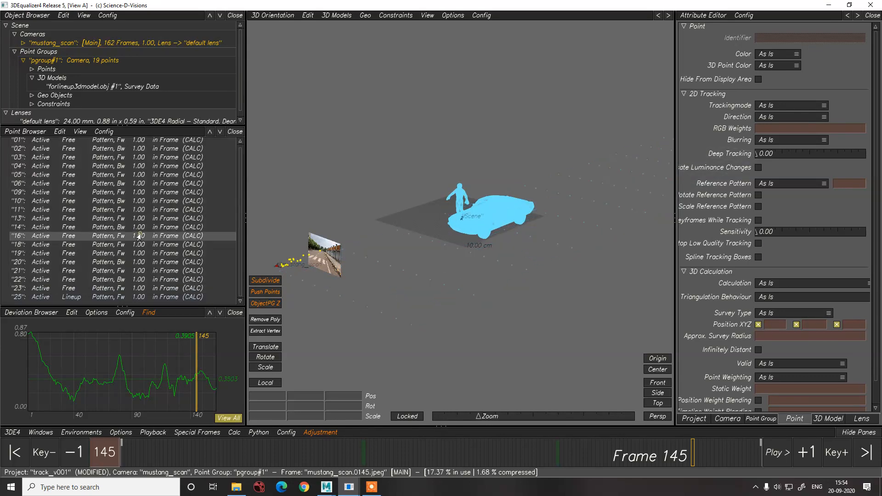
click(258, 16)
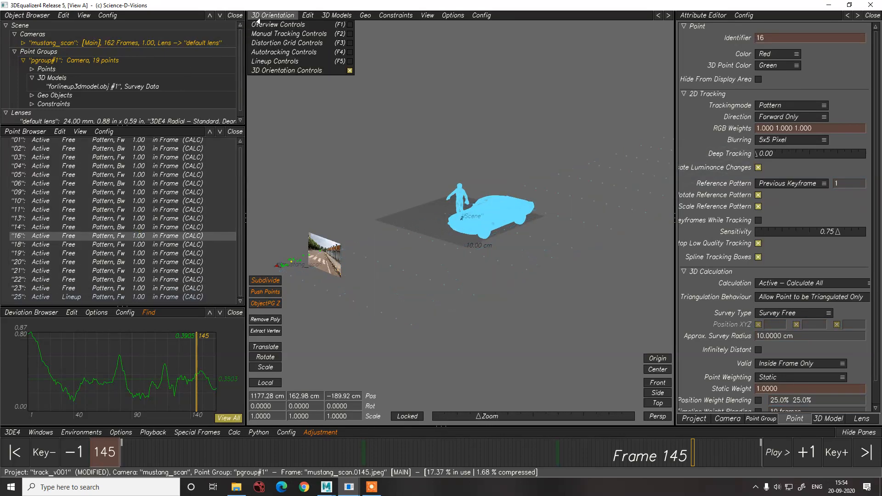
click(263, 63)
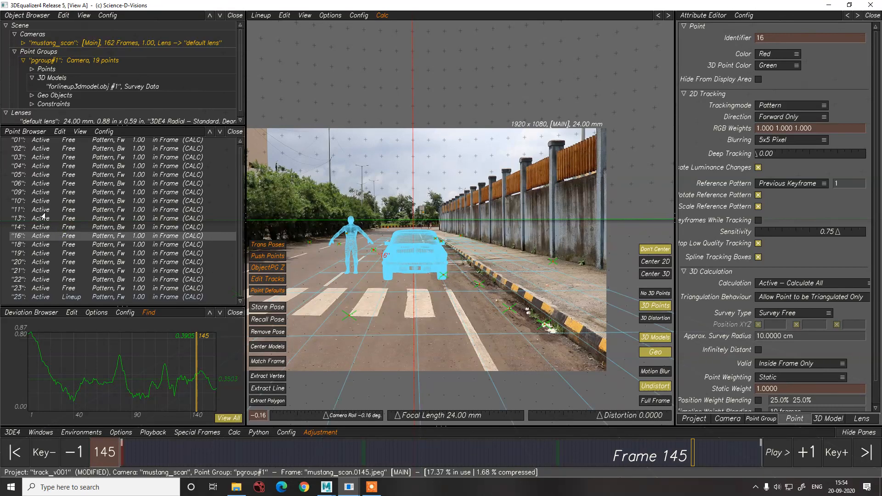
click(32, 194)
key(Up)
key(Up)
key(Up)
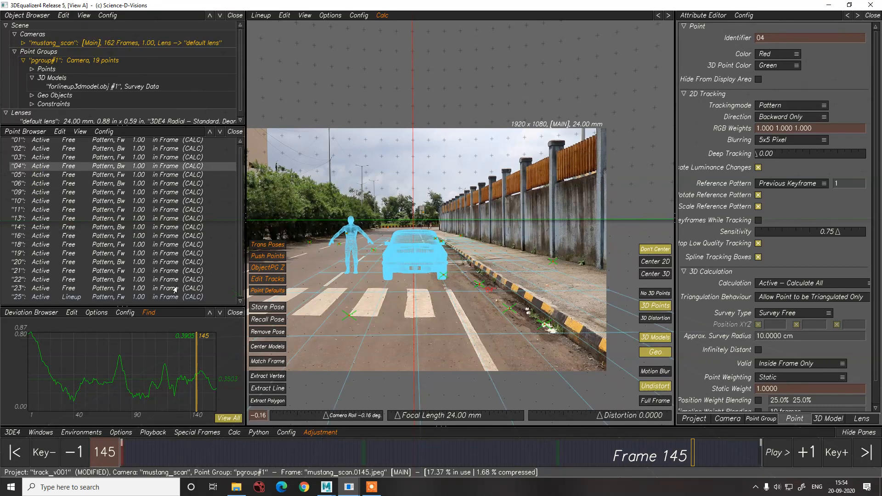
click(261, 15)
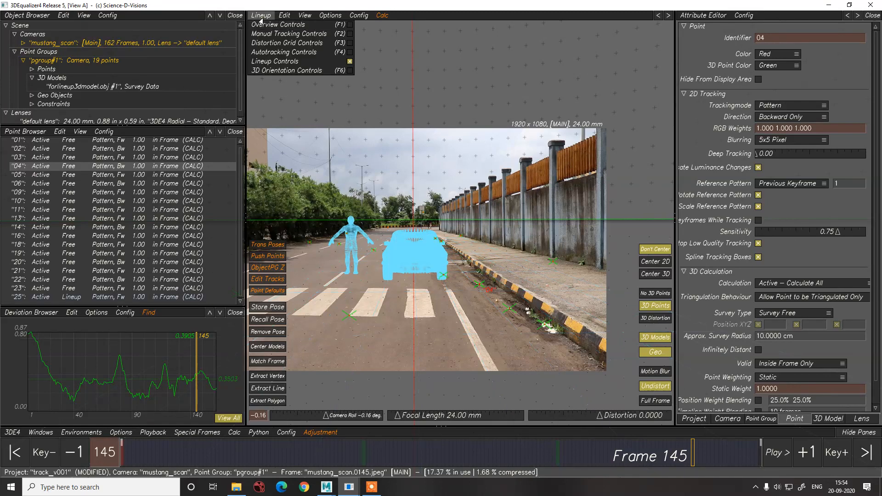
click(271, 71)
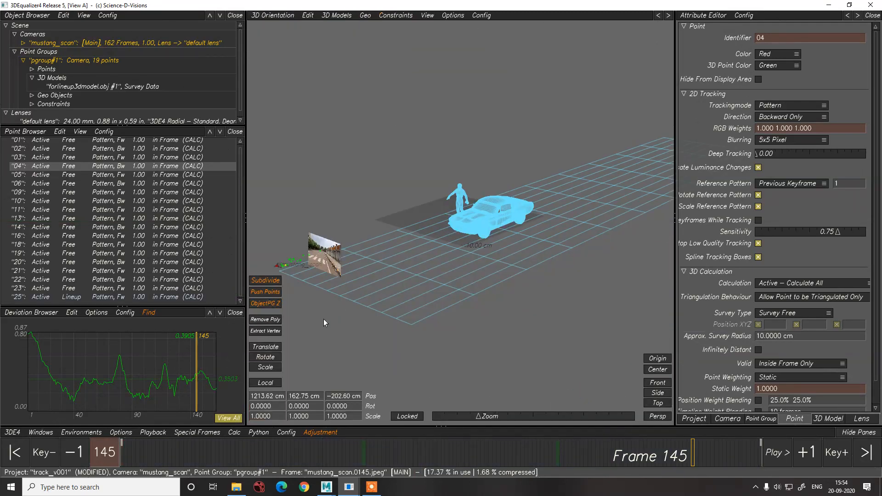
- Move the Transform 3D Camera/Object Move to Poses window clear of the 3D view, orbit to the other side of the car, and select point 04
mouse_move(349, 486)
click(448, 455)
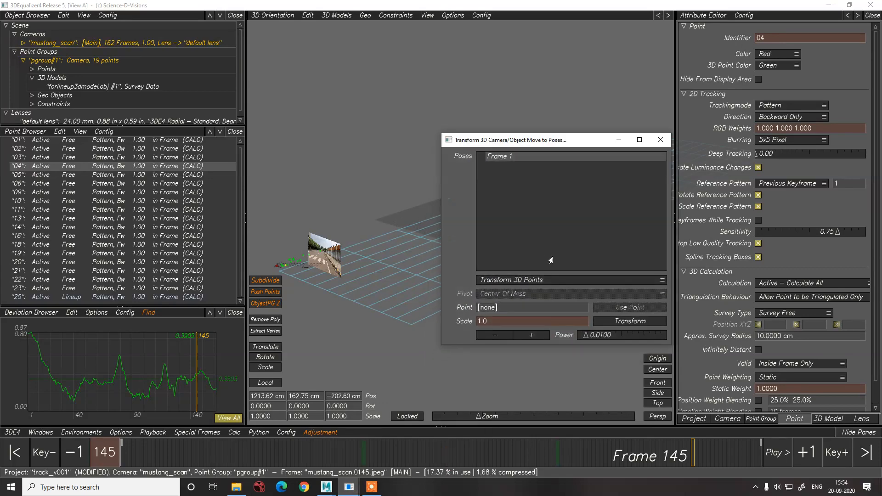
drag(551, 140, 76, 90)
click(365, 167)
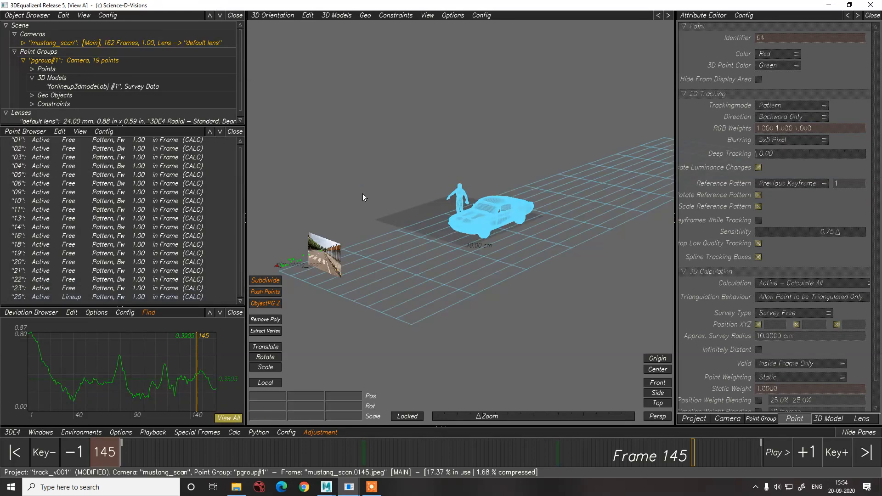
drag(363, 197, 121, 146)
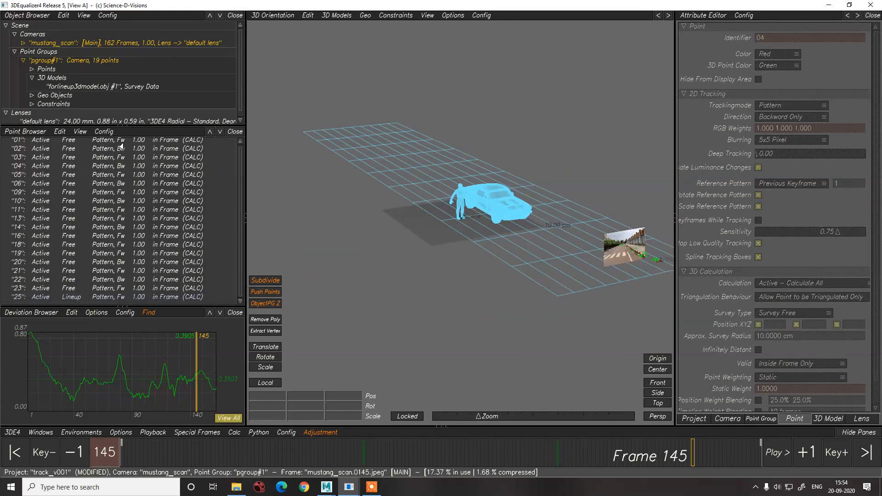
click(20, 168)
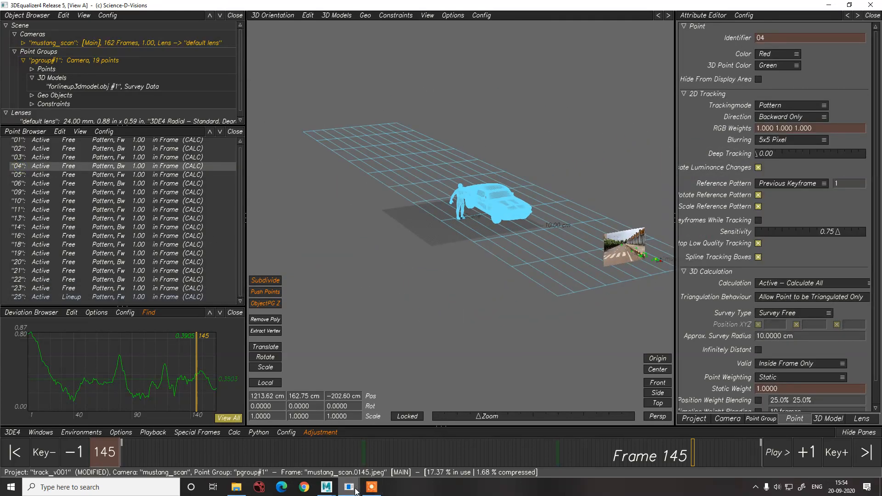
mouse_move(371, 487)
click(450, 450)
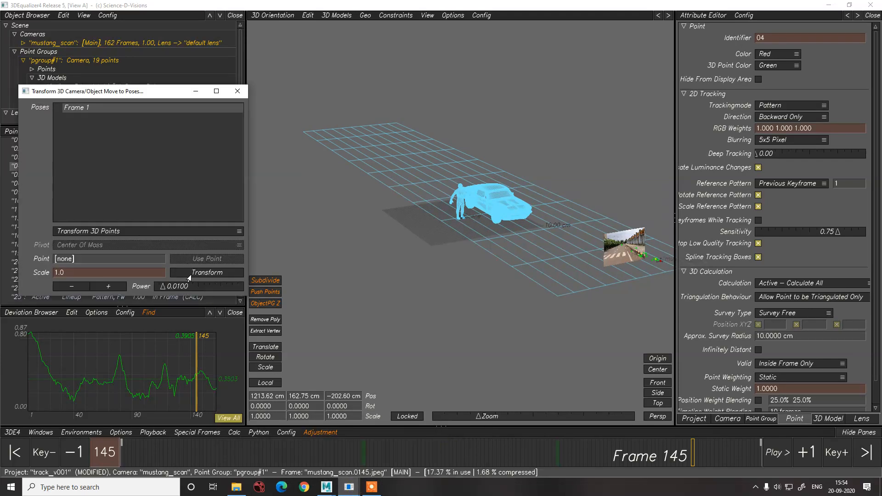
- Set the power to 0.1000 and scale the 3D points and camera path up incrementally until point 04 is at about X 864 cm
drag(166, 288, 256, 294)
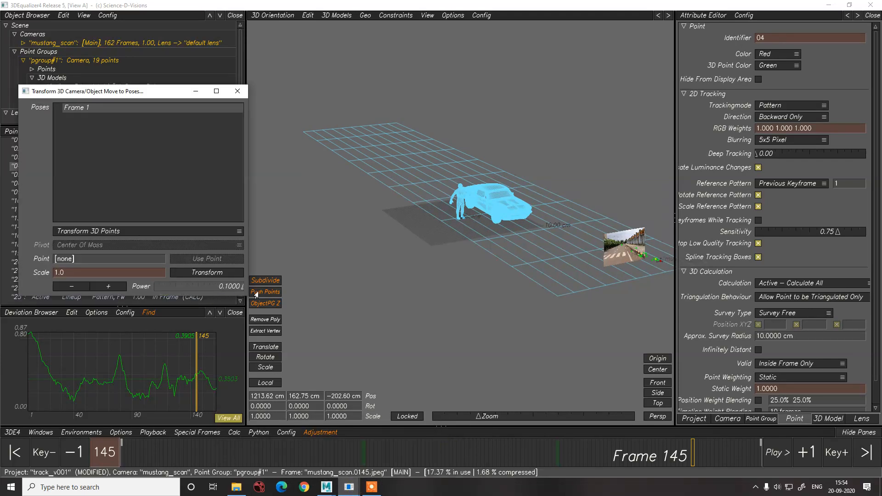
click(111, 287)
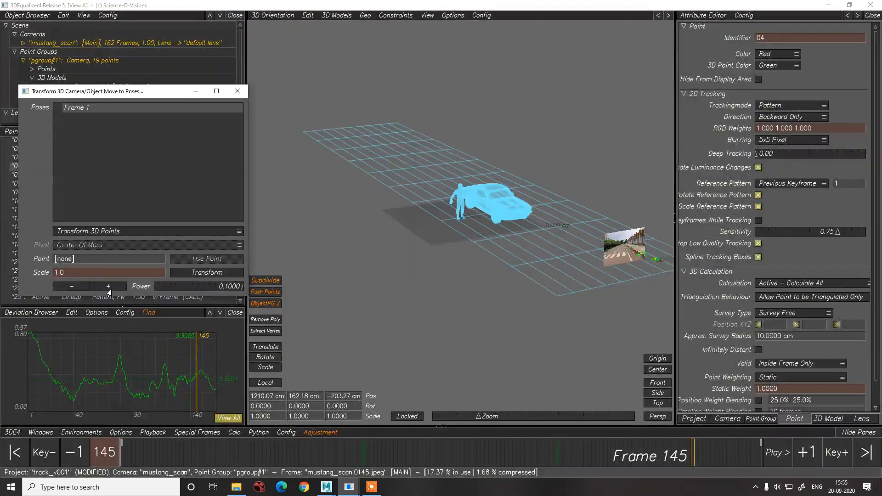
click(110, 287)
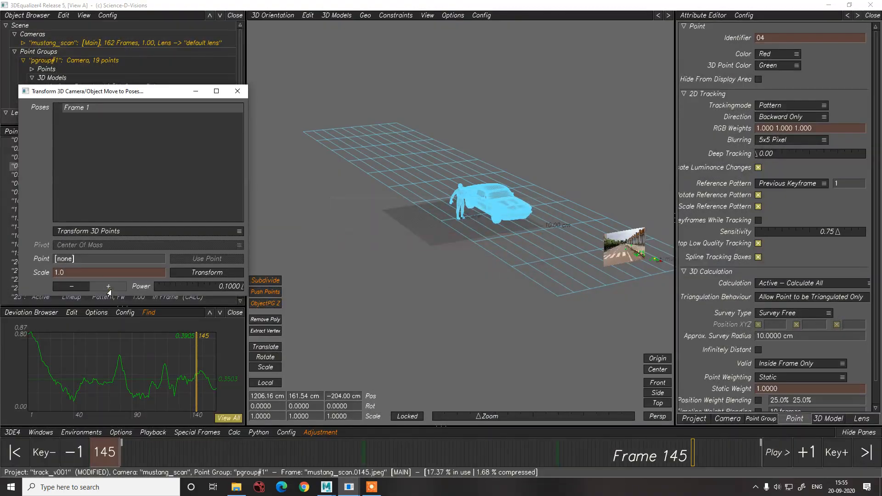
click(109, 287)
click(111, 288)
click(110, 288)
click(110, 289)
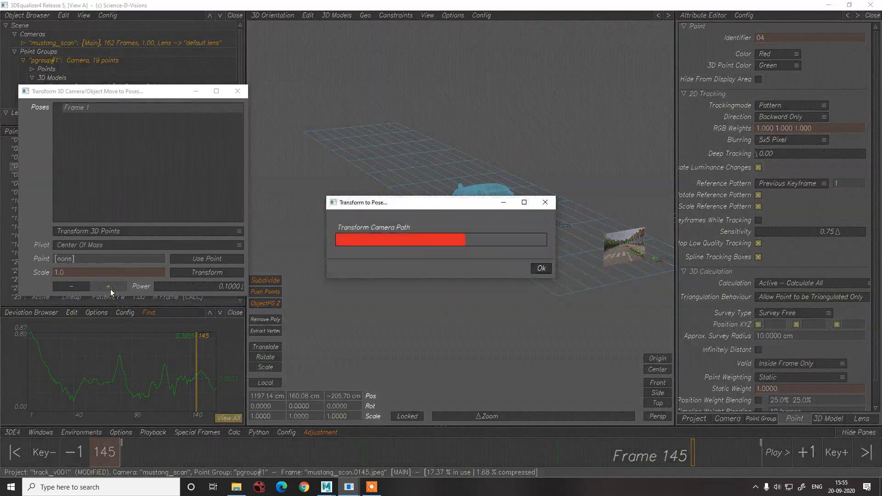
click(110, 288)
click(110, 289)
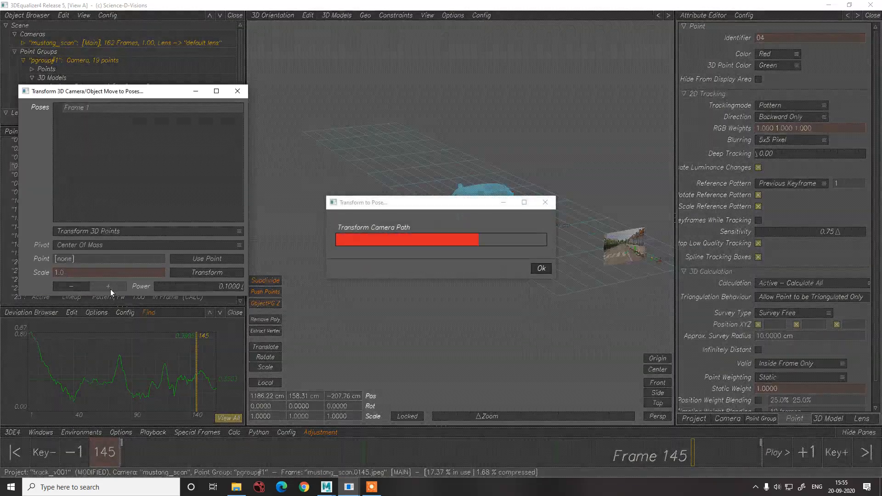
click(110, 288)
click(110, 289)
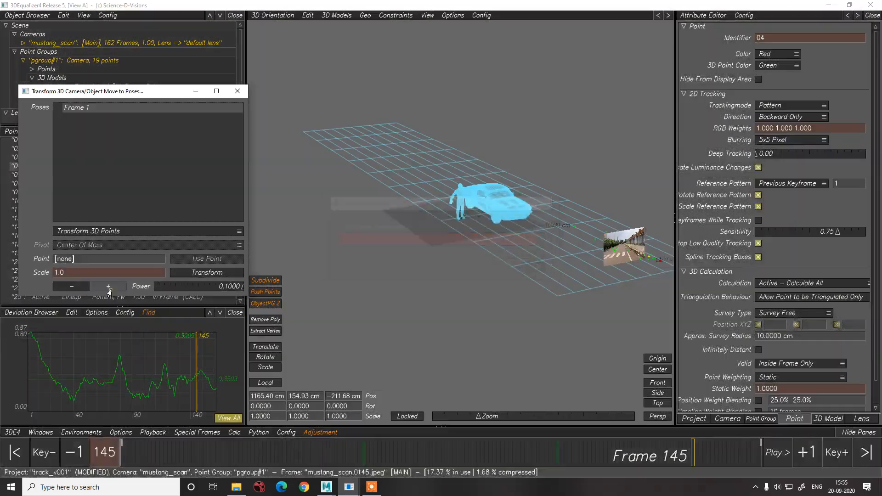
click(111, 289)
click(110, 289)
click(110, 288)
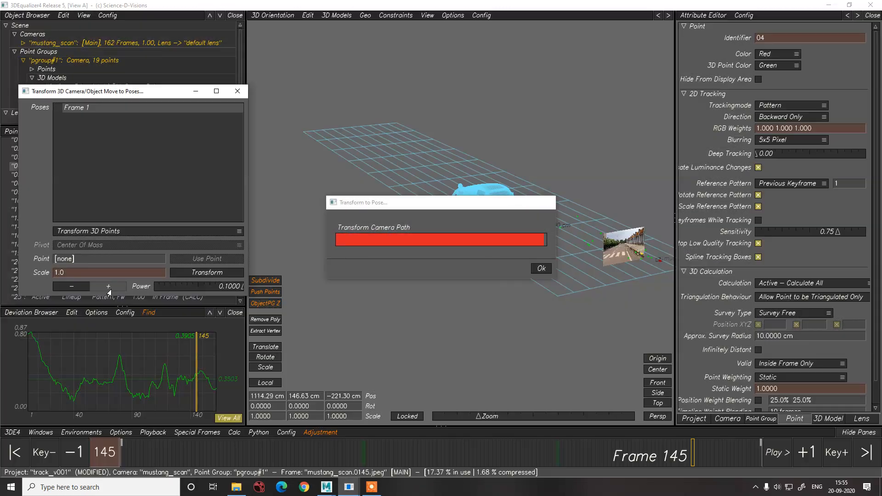
click(111, 288)
click(110, 288)
click(110, 288)
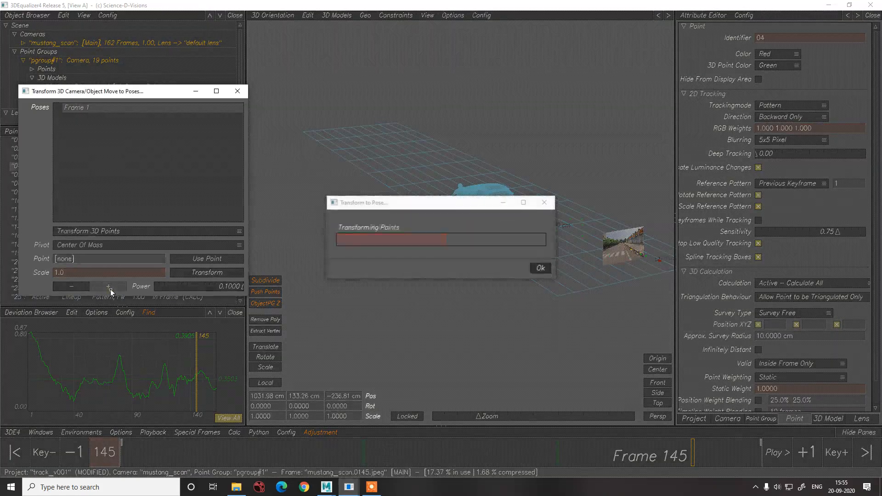
click(110, 289)
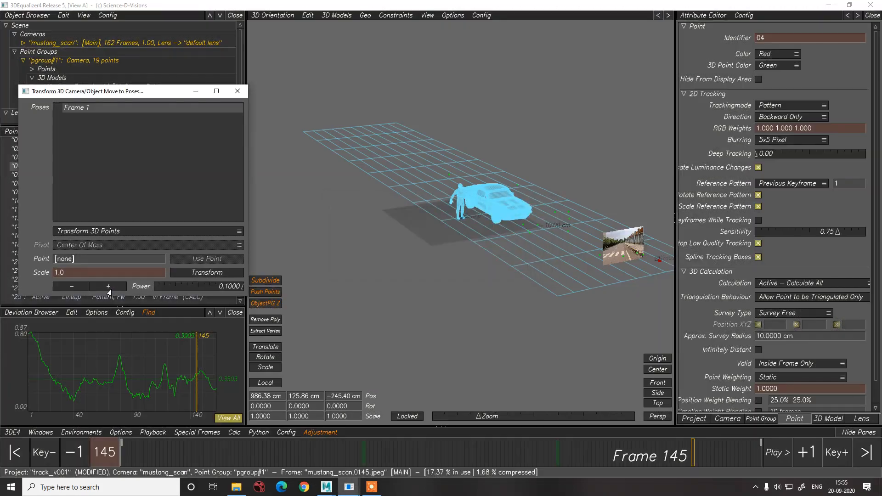
click(109, 289)
click(111, 289)
click(109, 287)
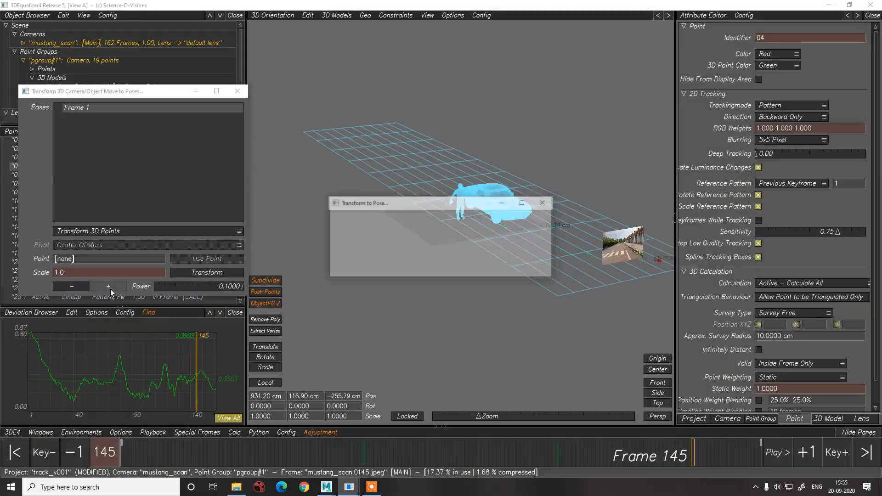
click(108, 287)
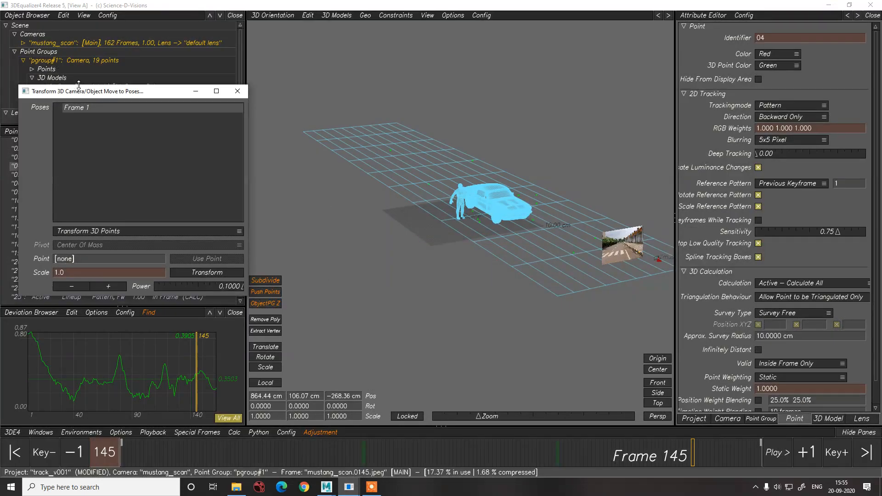
- Viewing the car from its side, with point 04 selected, keep scaling up at power 0.1000 until the point reaches about X 425 cm
mouse_move(80, 97)
mouse_down()
mouse_move(152, 99)
mouse_move(76, 101)
mouse_move(88, 103)
mouse_up()
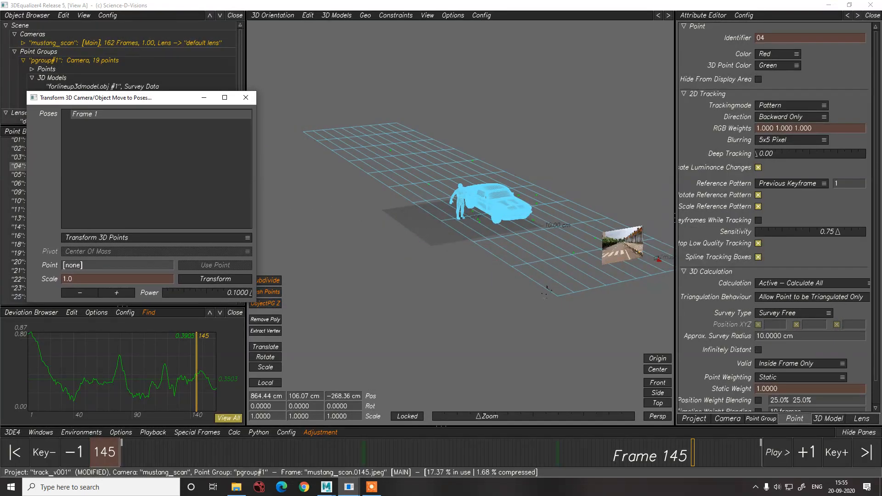
click(531, 313)
mouse_move(524, 316)
alt+mouse_down()
mouse_move(506, 315)
mouse_move(536, 321)
mouse_move(518, 318)
alt+mouse_up()
click(23, 166)
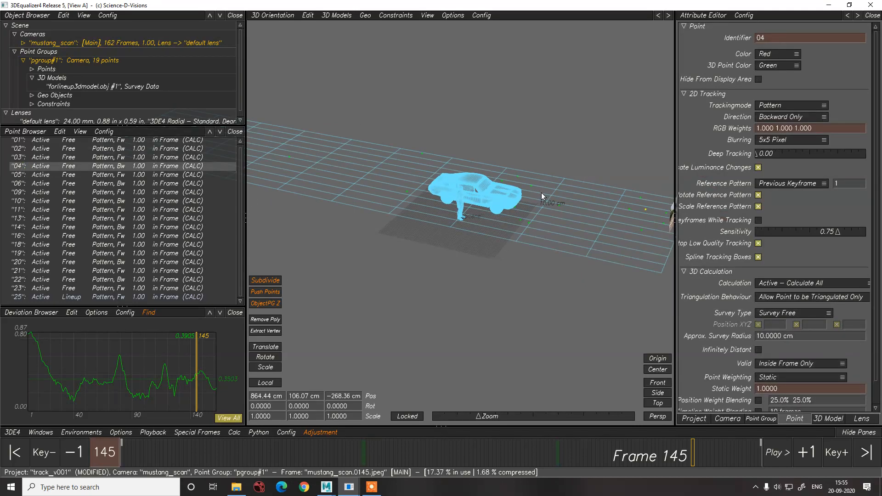
mouse_move(351, 487)
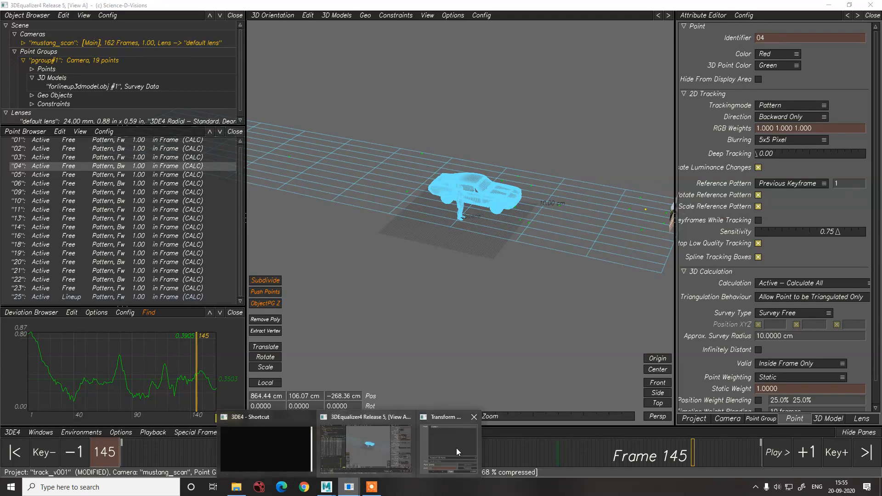
click(457, 451)
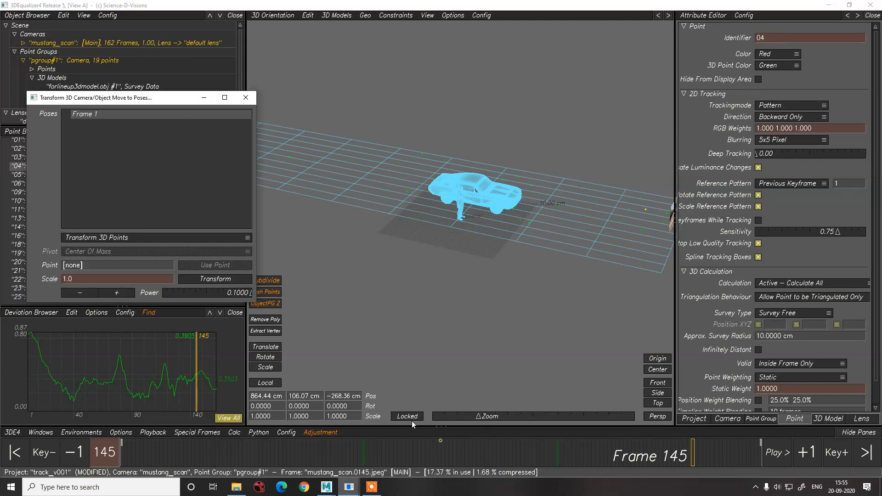
click(116, 293)
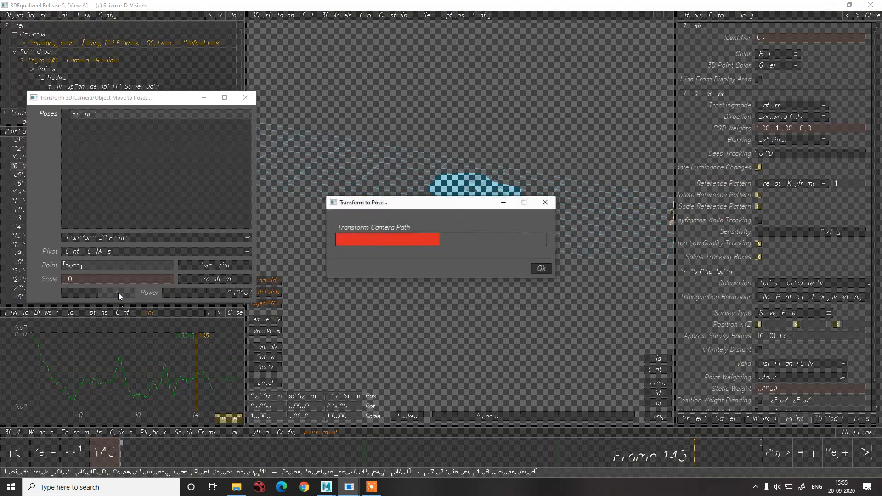
click(118, 293)
click(118, 293)
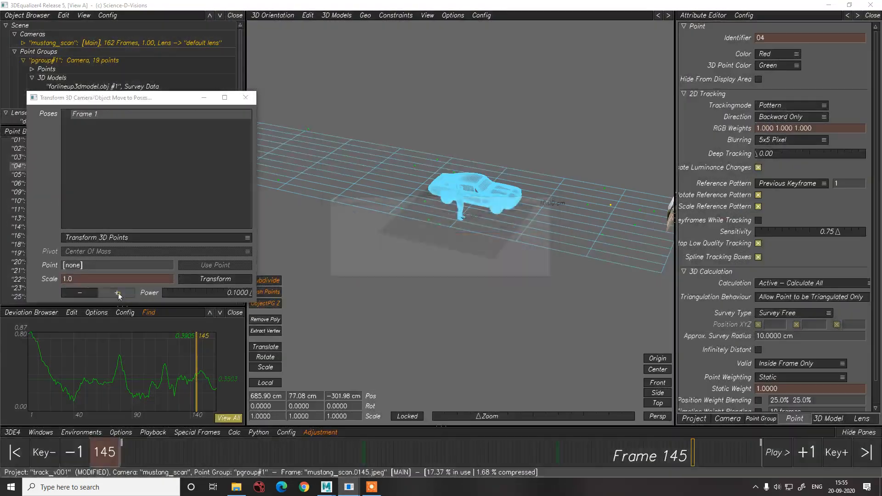
click(117, 293)
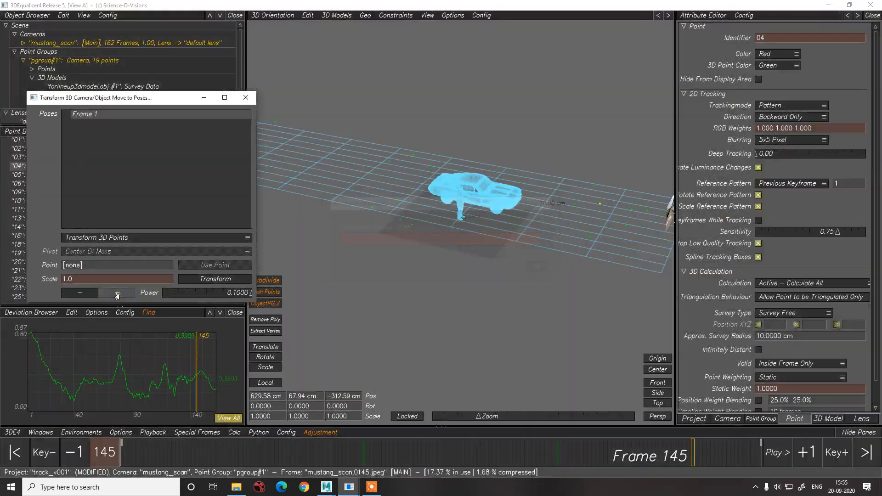
click(117, 293)
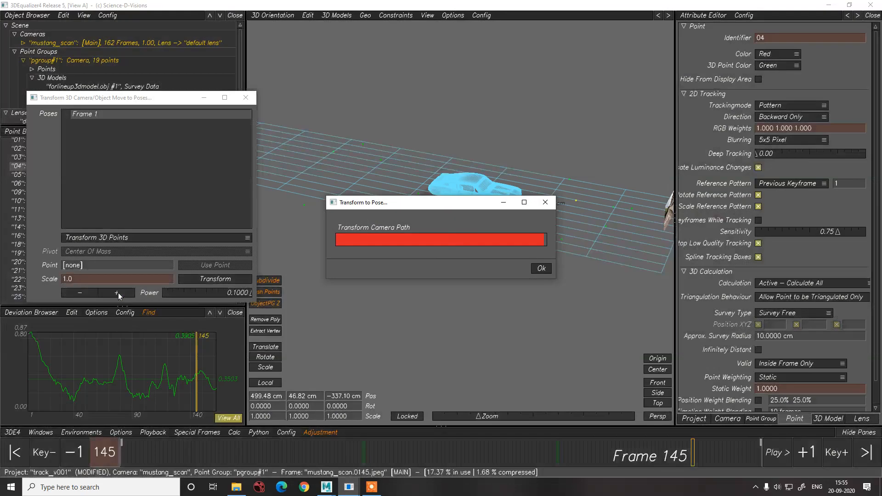
click(117, 293)
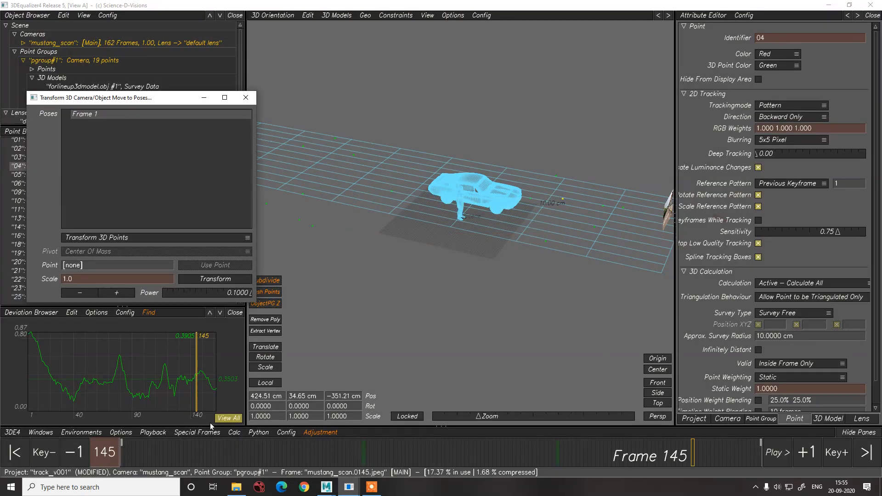
- Examine the models and point 04 against the footage in the Lineup view, and return to the 3D Orientation view
click(270, 18)
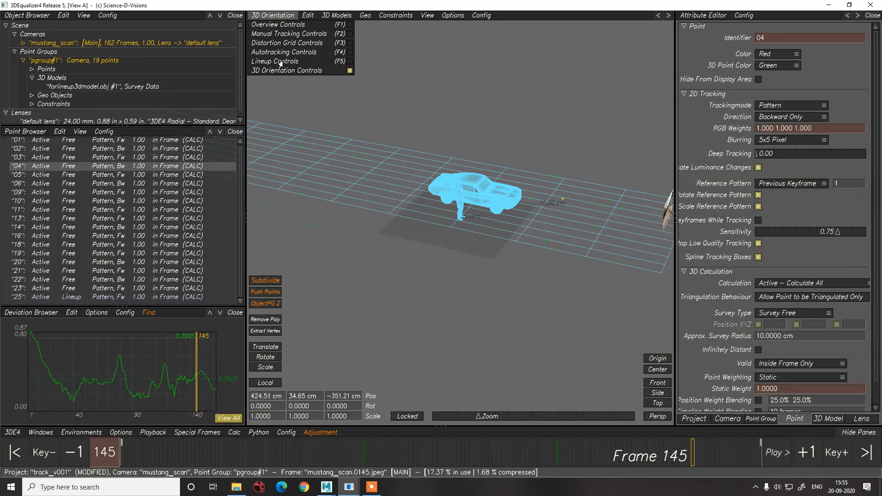
click(281, 63)
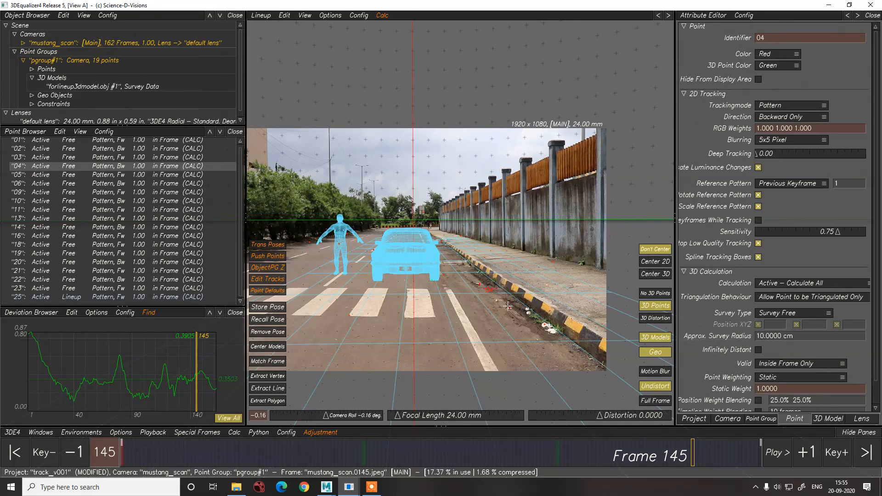
click(264, 18)
click(265, 72)
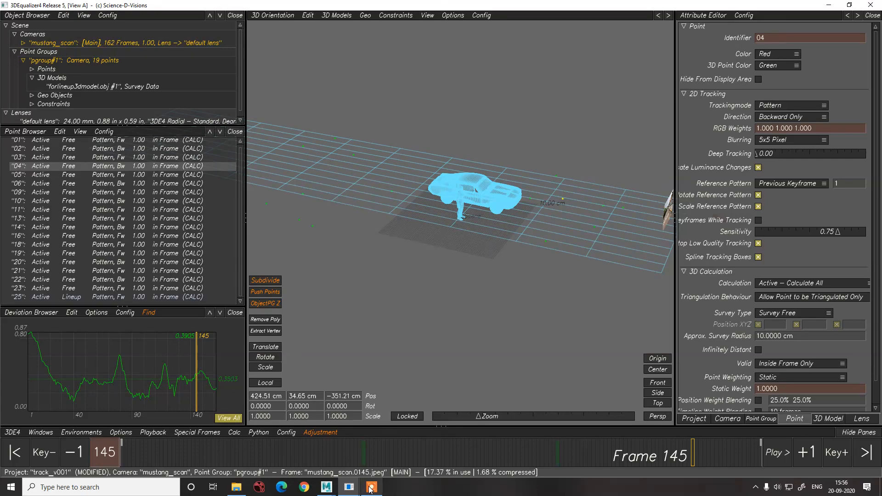
- Scale the track up by two further increments at power 0.1000, bringing point 04 to about X 251 cm
mouse_move(349, 487)
click(389, 443)
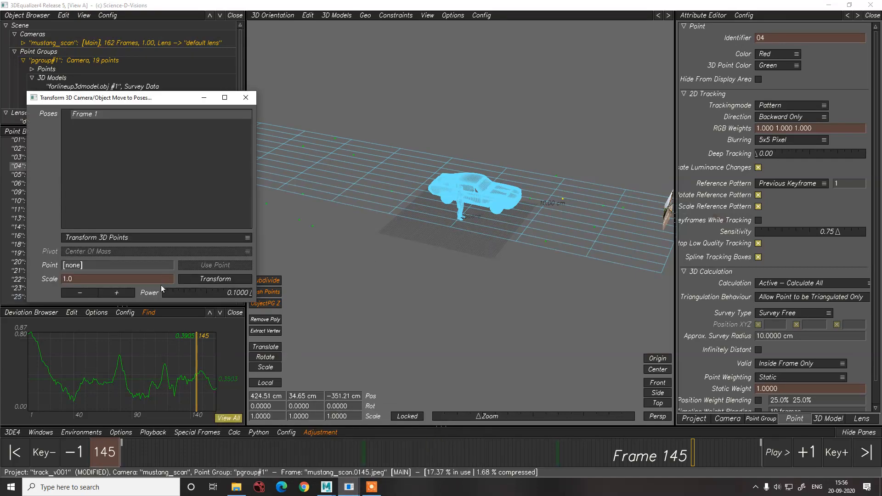
click(119, 296)
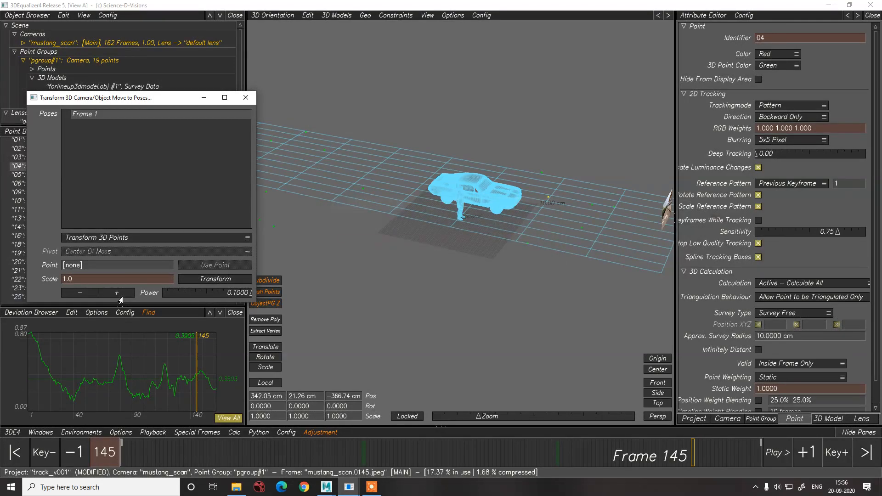
click(119, 298)
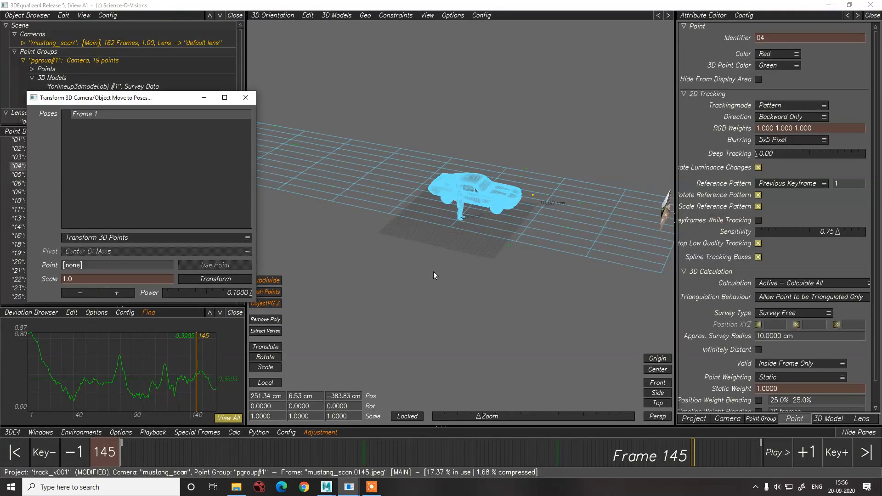
- Deselect point 04, examine the scaled points and camera around the models from several sides, and check the frame in the Lineup view
click(491, 307)
alt+drag(510, 312, 479, 298)
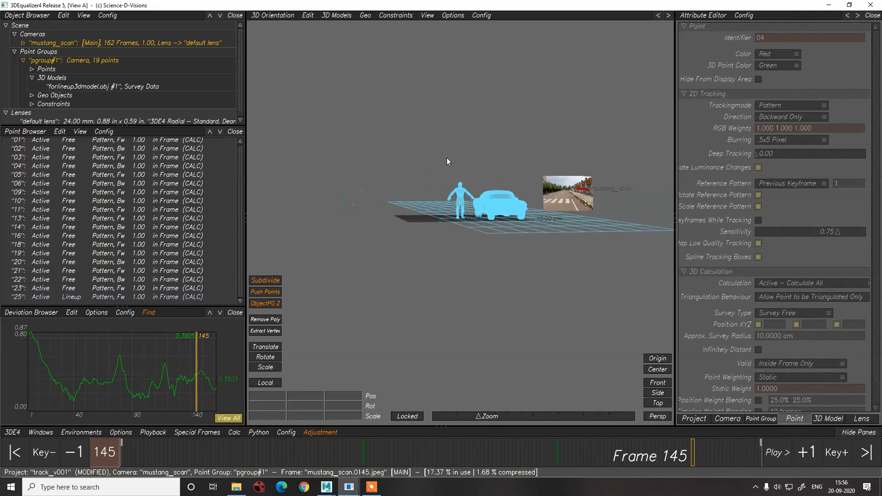
alt+drag(433, 198, 457, 260)
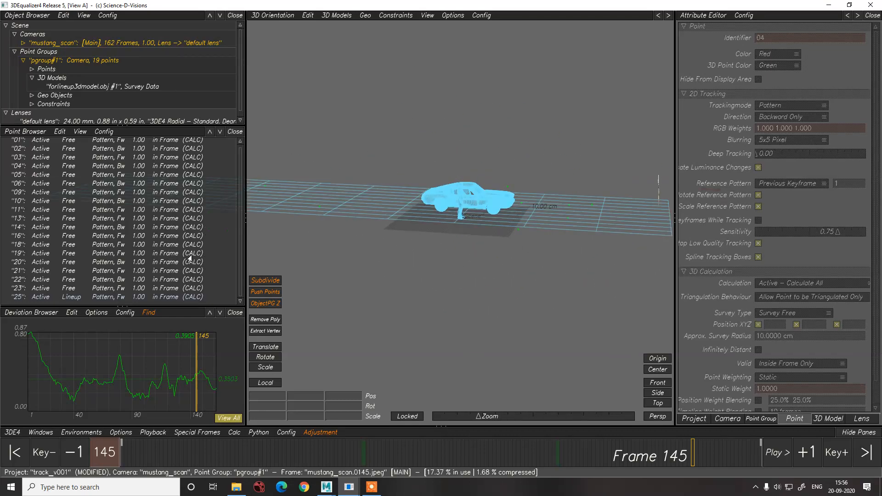
click(273, 15)
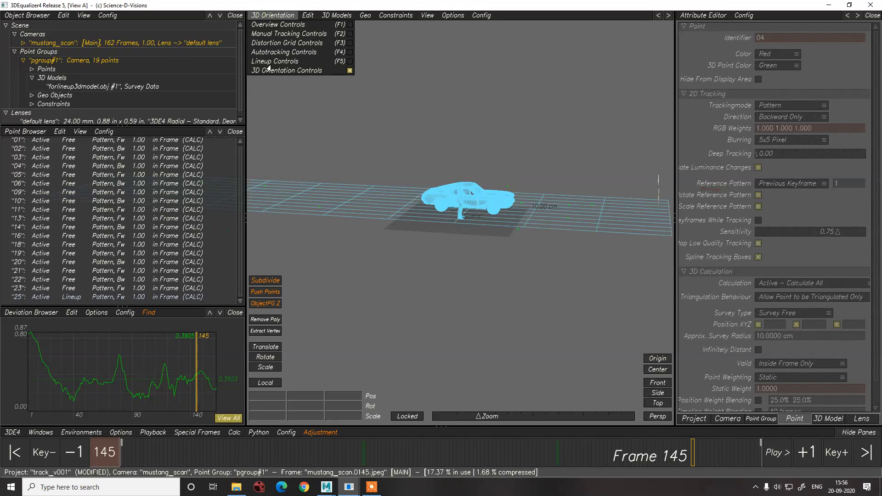
click(270, 63)
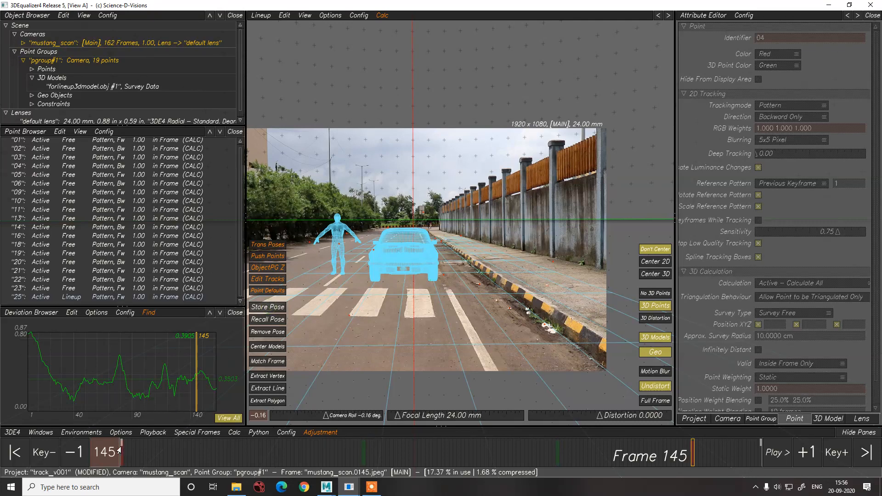
- Transform the 3D points and camera path to the Frame 1 pose again at scale 1.0
mouse_move(349, 486)
click(440, 443)
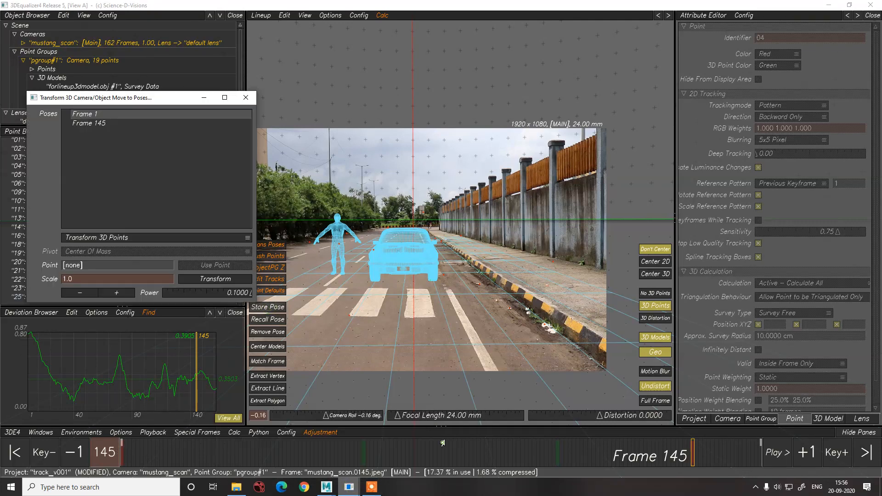
click(229, 279)
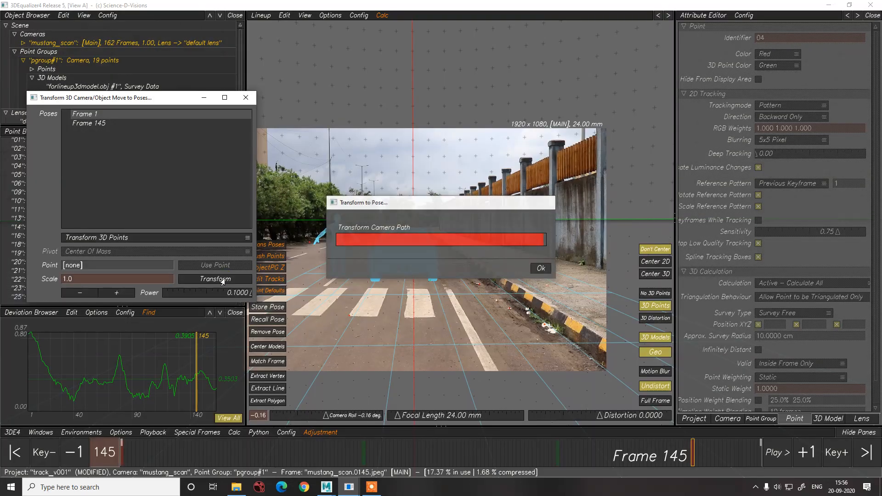
- Check the transformed track in the 3D Orientation view, and examine the models against the footage from frame 1 to 162 in the Lineup view
click(266, 19)
click(264, 16)
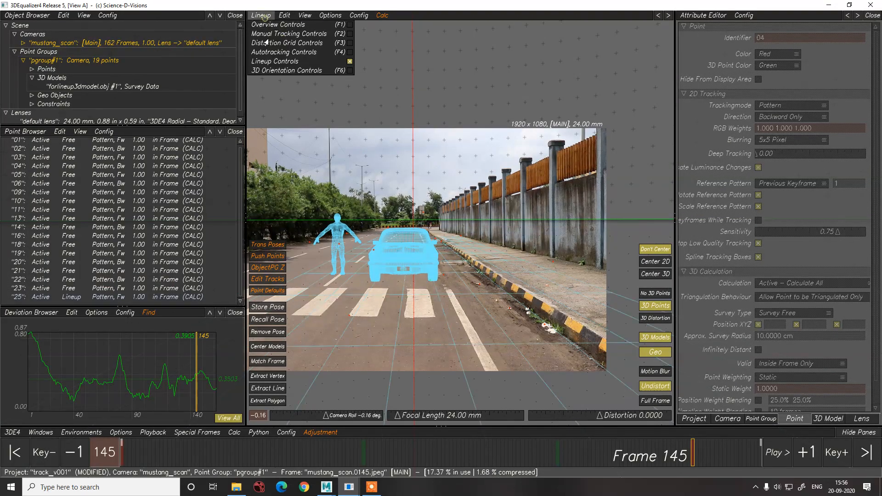
click(267, 71)
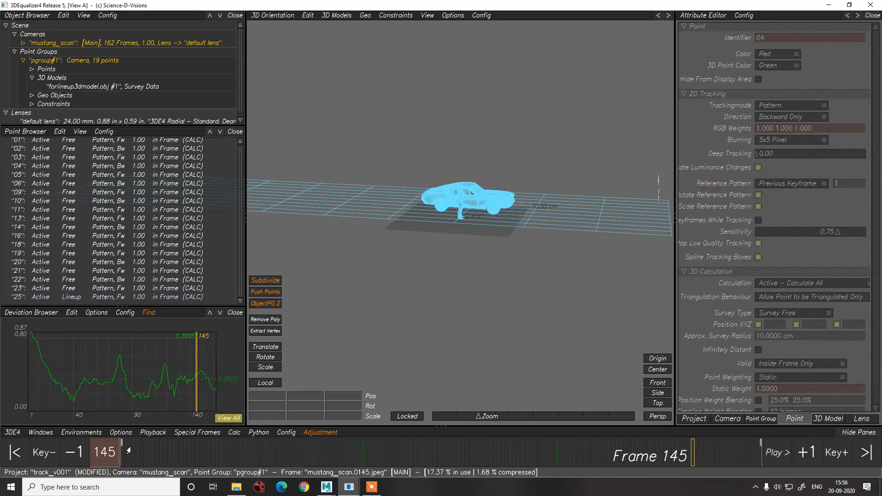
mouse_move(128, 452)
mouse_down()
mouse_move(295, 470)
mouse_move(695, 454)
mouse_move(119, 454)
mouse_up()
click(261, 13)
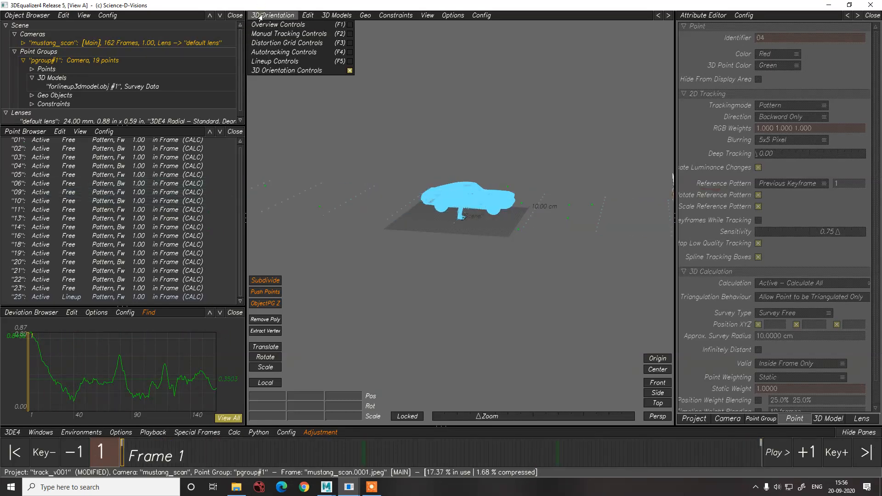
click(265, 59)
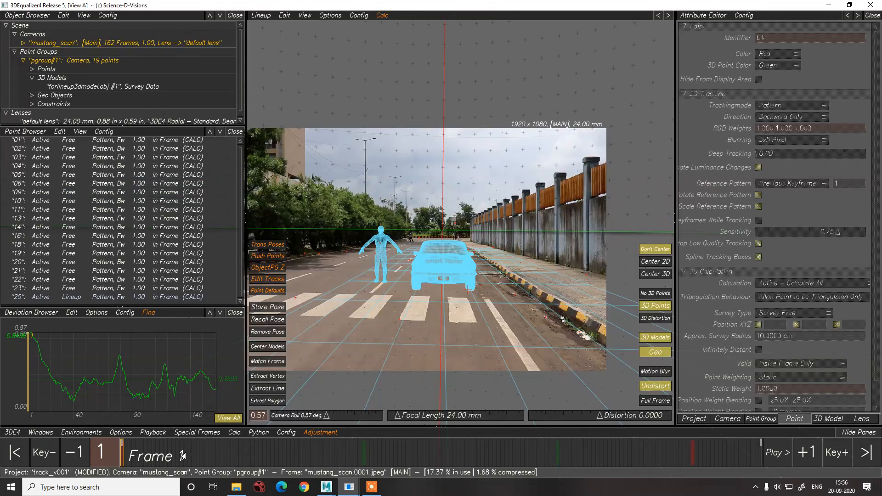
mouse_move(183, 454)
mouse_down()
mouse_move(725, 454)
mouse_move(131, 452)
mouse_up()
mouse_move(177, 434)
mouse_down()
mouse_move(339, 453)
mouse_move(707, 464)
mouse_move(123, 467)
mouse_move(763, 466)
mouse_move(95, 472)
mouse_up()
scroll(405, 284, down, 5)
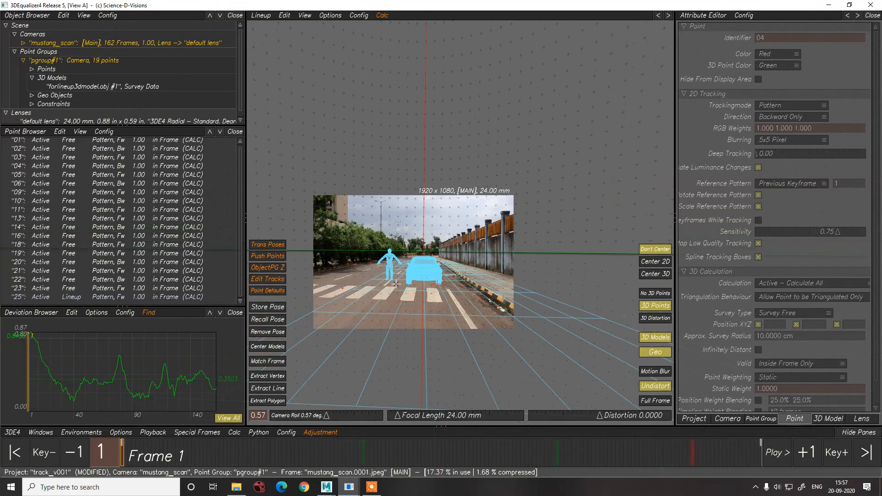
scroll(402, 295, up, 6)
mouse_move(476, 450)
mouse_down()
mouse_move(759, 472)
mouse_move(120, 477)
mouse_move(693, 483)
mouse_move(145, 473)
mouse_move(305, 469)
mouse_move(777, 480)
mouse_up()
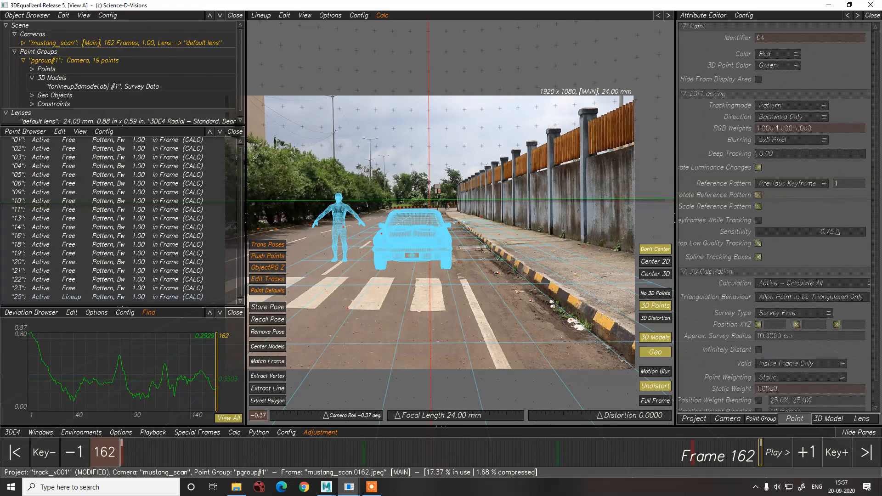
- Export the project as a Maya MEL script named track_v001 into the Maya\scenes folder, with start frame 1, all cameras and cm units
click(13, 433)
click(39, 384)
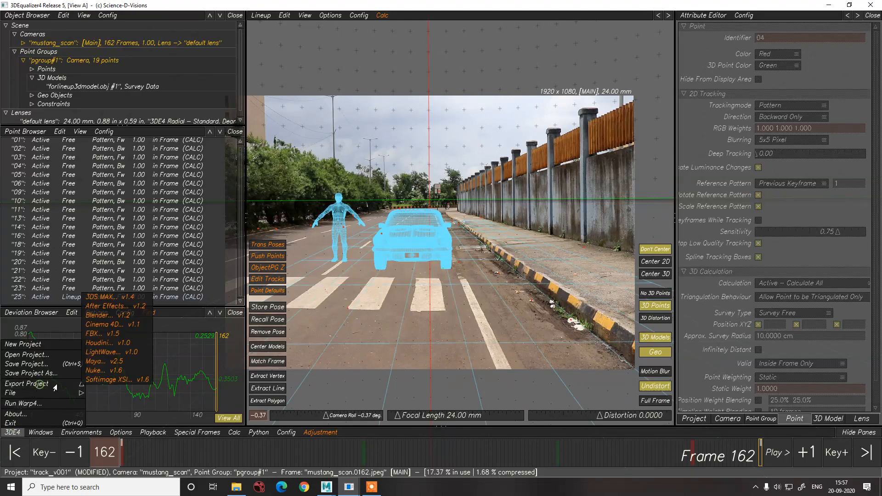
click(108, 361)
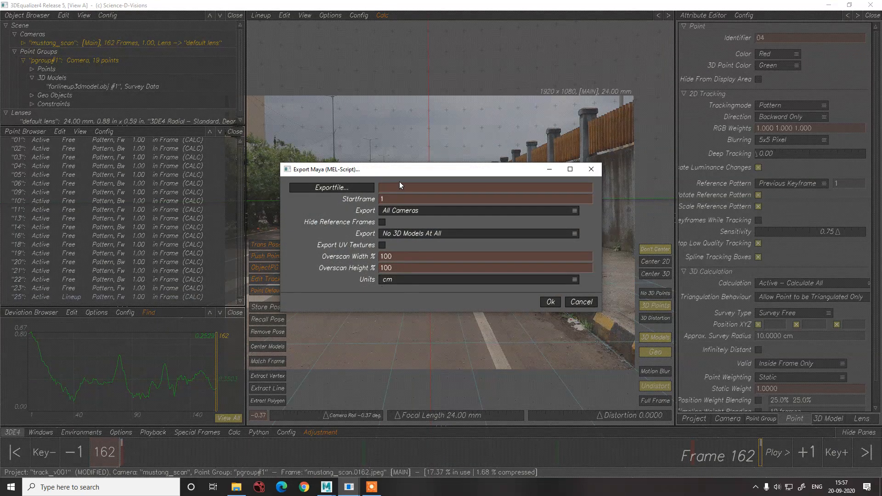
click(349, 188)
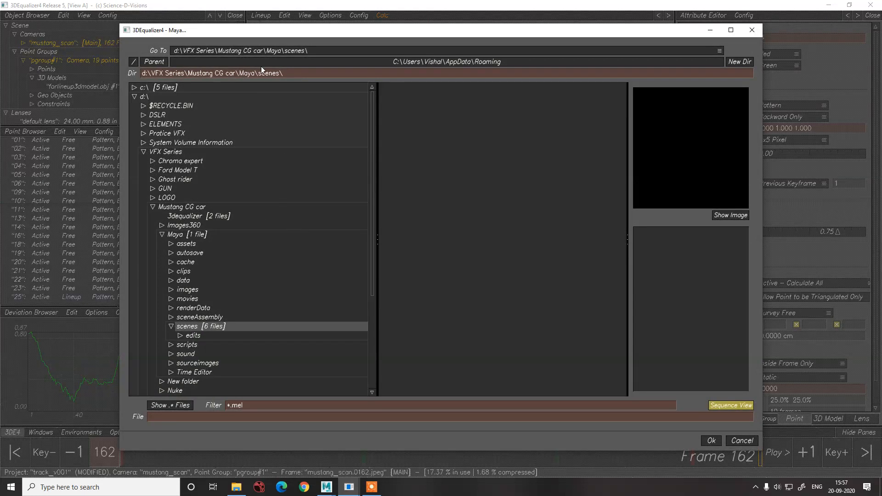
click(191, 416)
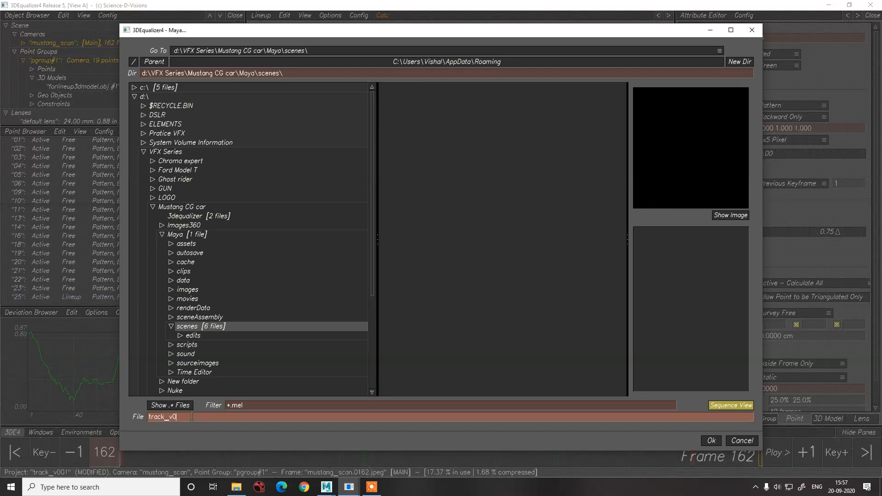
key(Return)
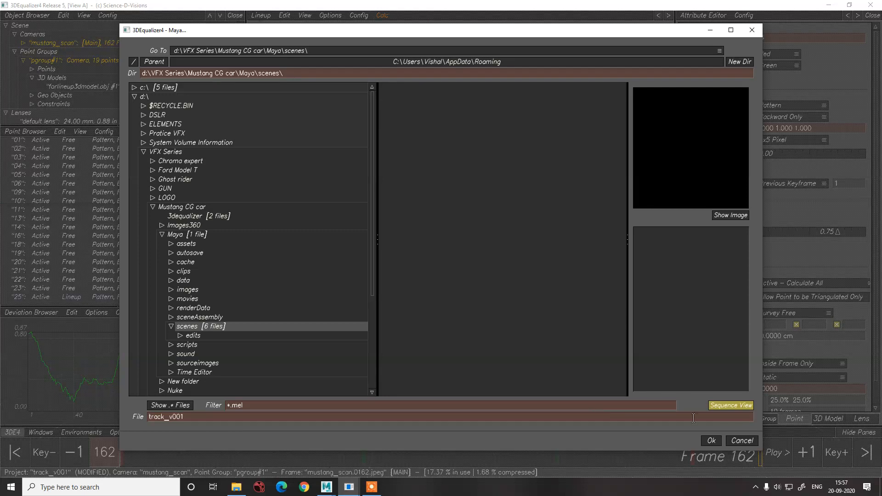
click(711, 441)
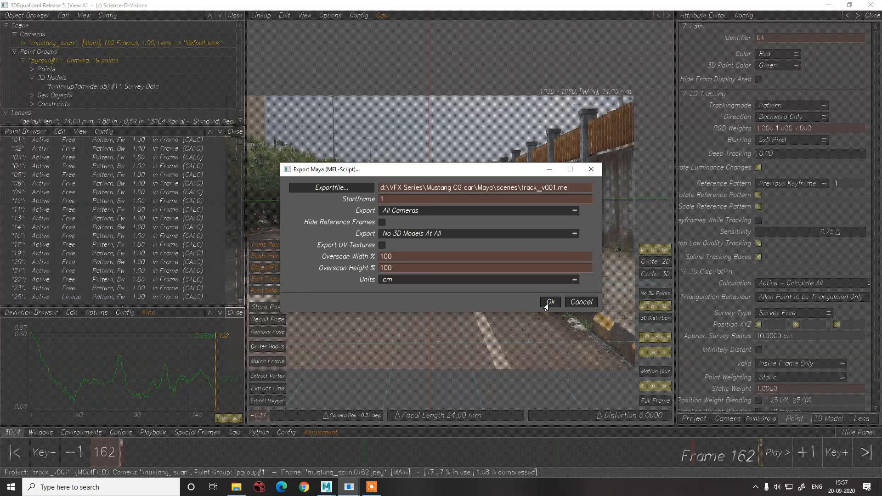
click(549, 302)
click(480, 257)
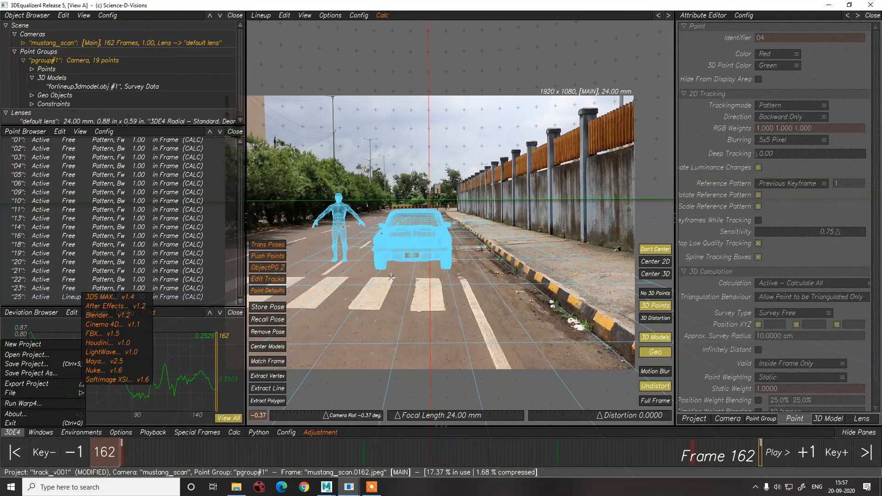
- Switch to Maya 2018 and import track_v001.mel from the scenes folder into the empty scene
mouse_move(326, 487)
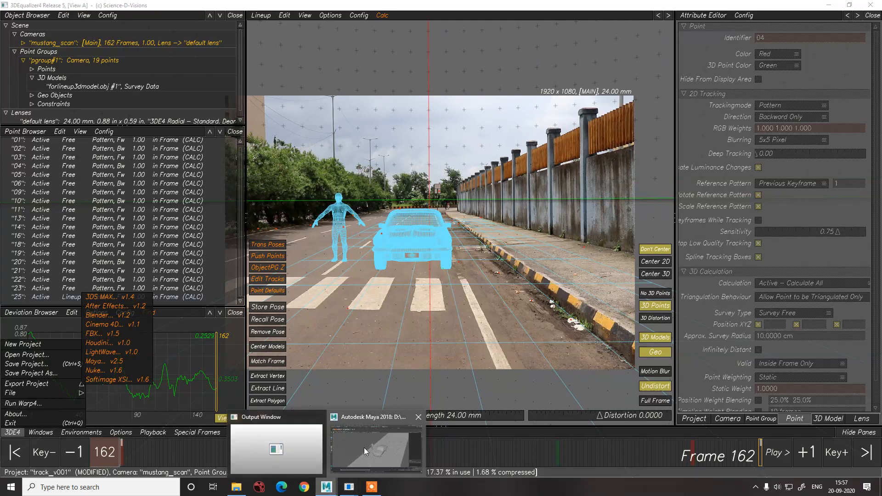
click(363, 447)
click(67, 29)
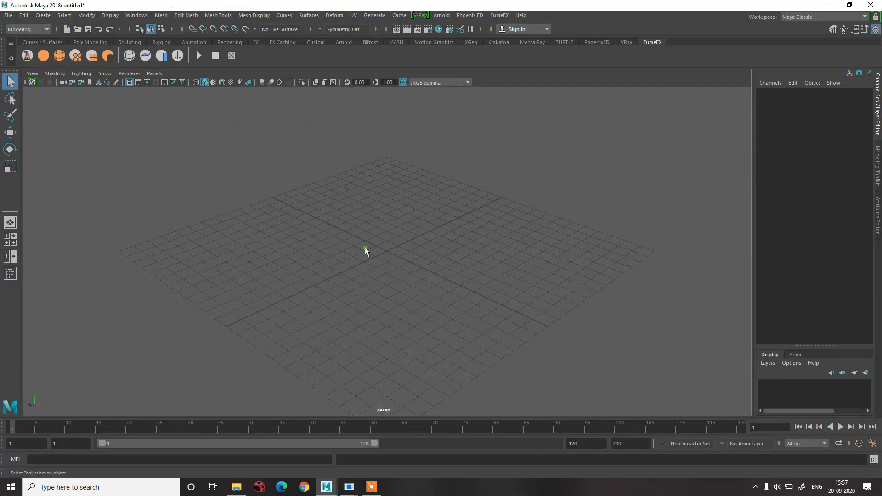
click(8, 16)
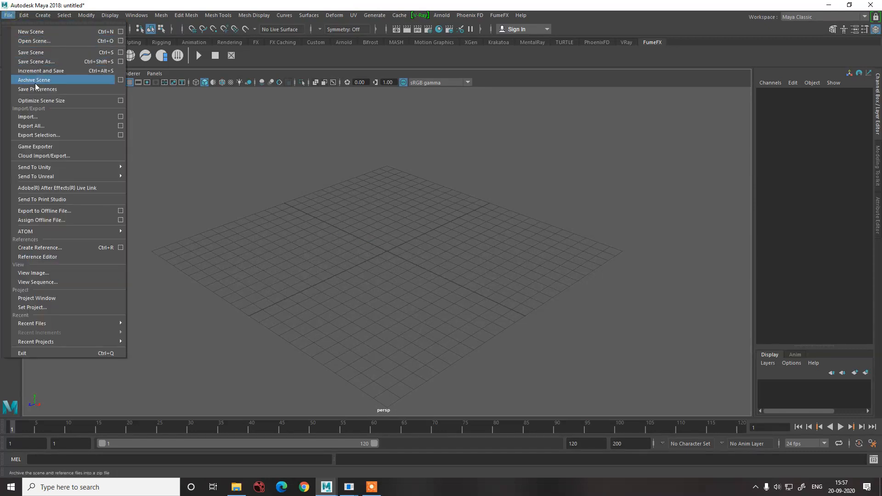
click(32, 117)
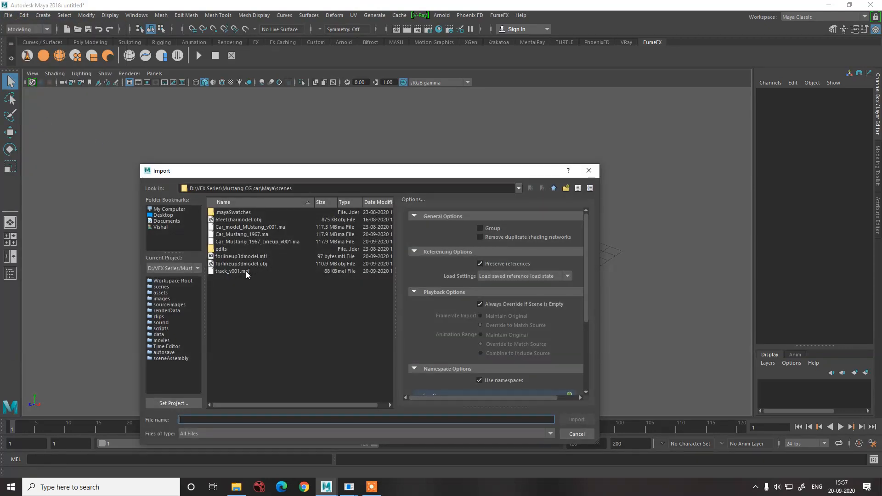
double_click(246, 270)
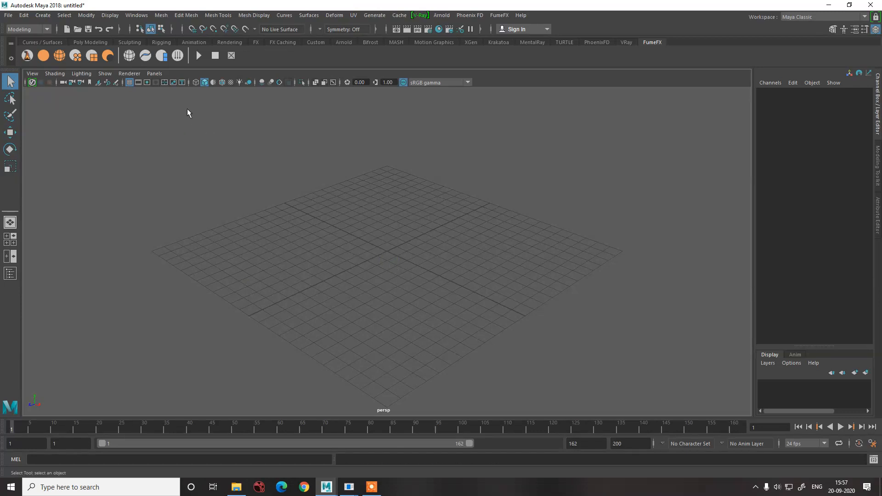
- Look through the imported mustang_scan_1_1 camera at the footage, and return to the perspective view
click(155, 74)
mouse_move(207, 83)
click(261, 84)
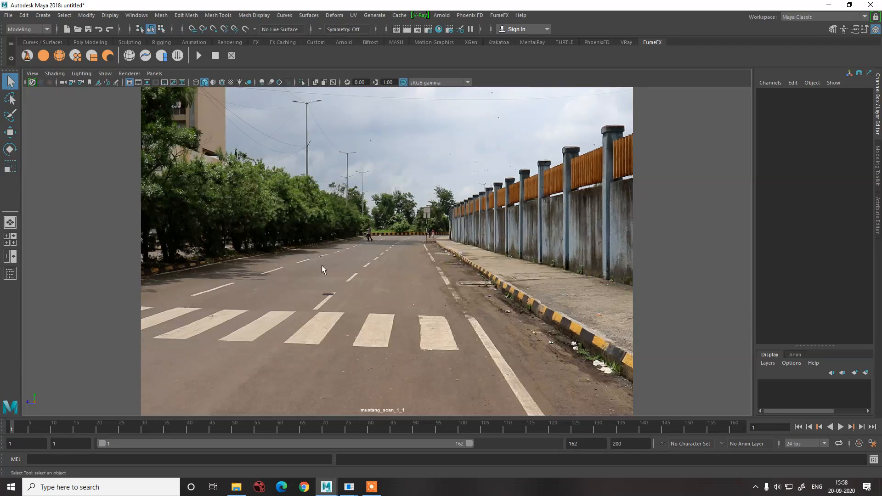
key(space)
drag(322, 265, 322, 243)
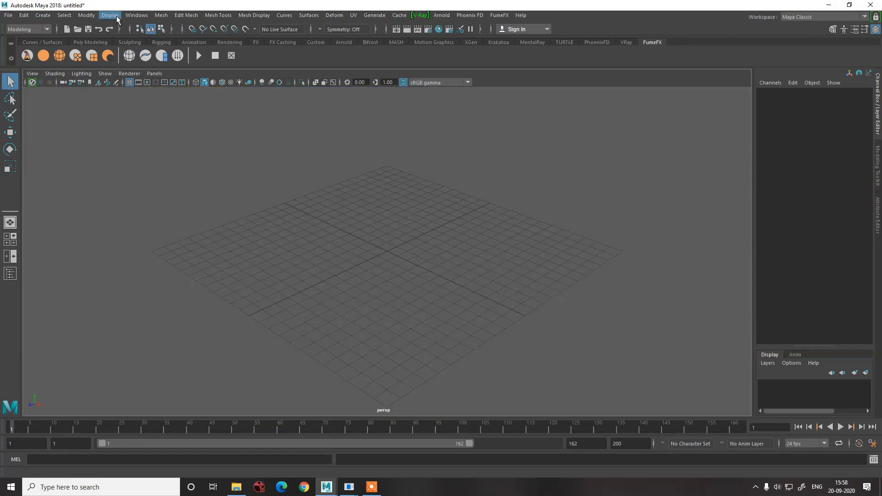
- Display the Outliner and select the imported Scene group, framing its track points in the perspective view
click(136, 15)
click(136, 15)
click(148, 118)
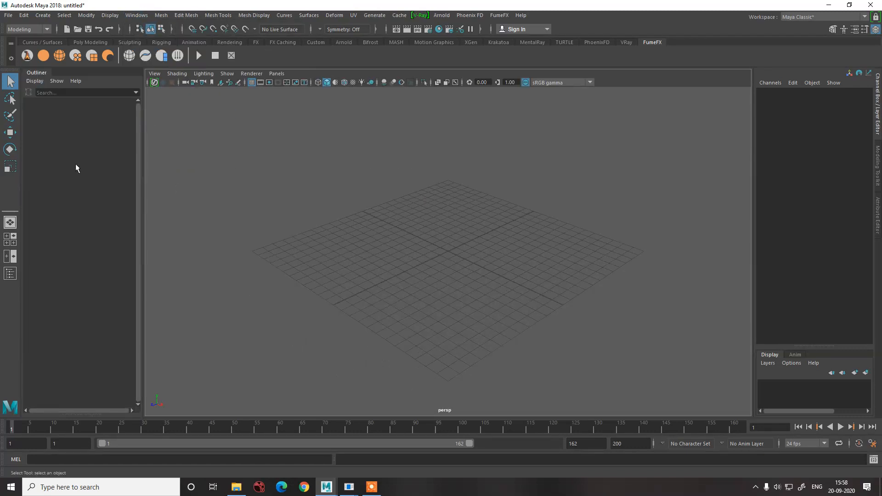
click(54, 138)
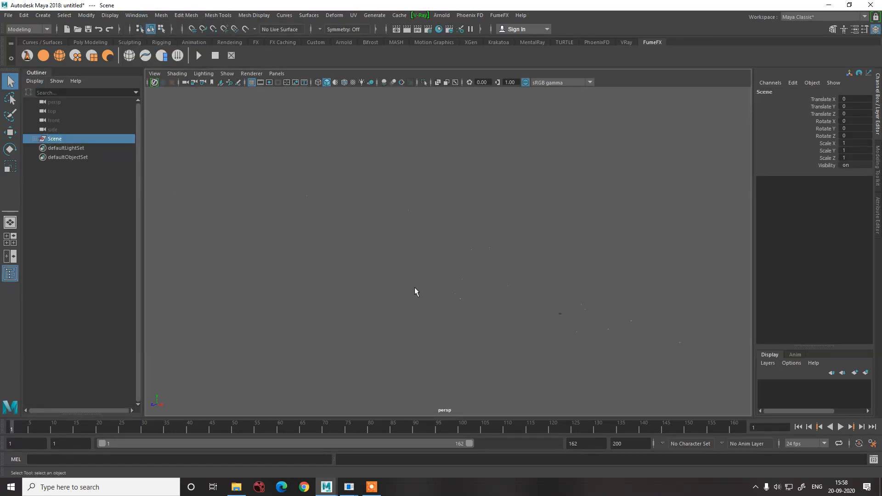
alt+drag(414, 288, 354, 331)
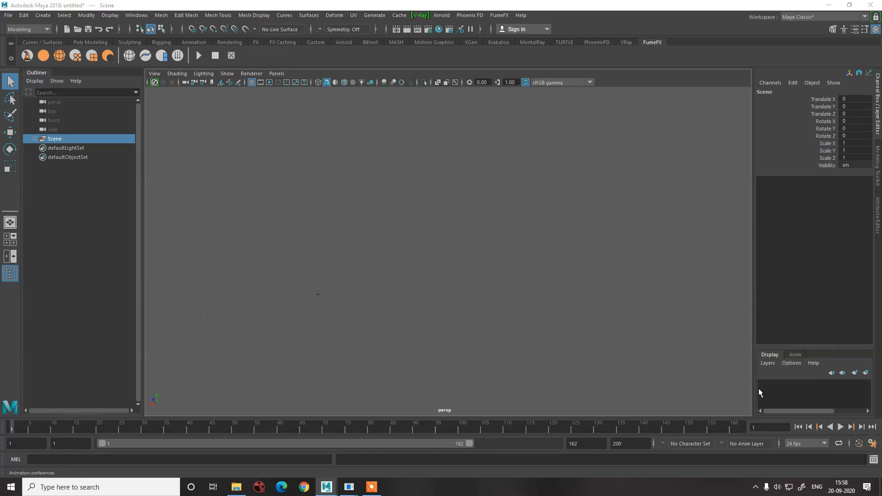
- Set the linear working units to meter in the preferences and save them
click(527, 207)
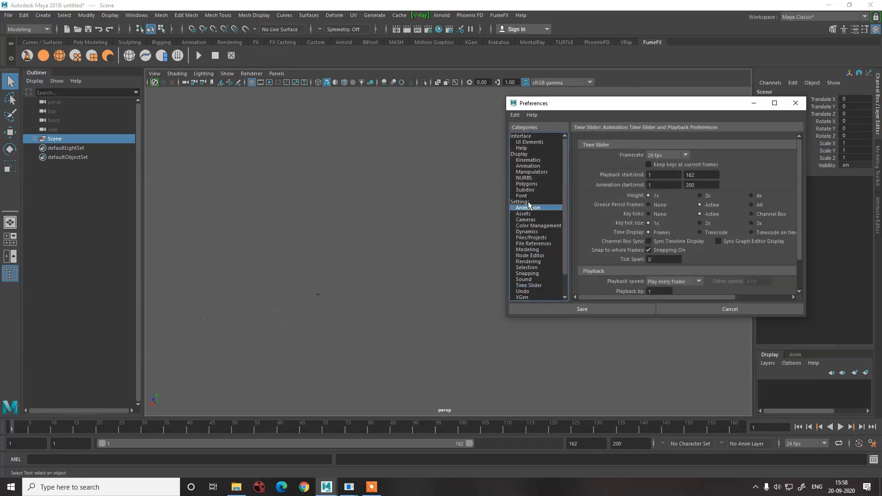
click(526, 202)
click(661, 176)
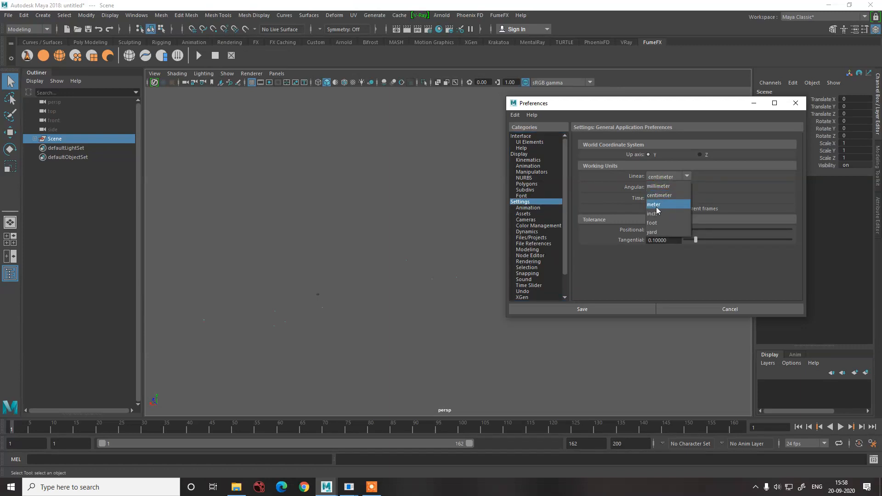
click(658, 204)
click(595, 313)
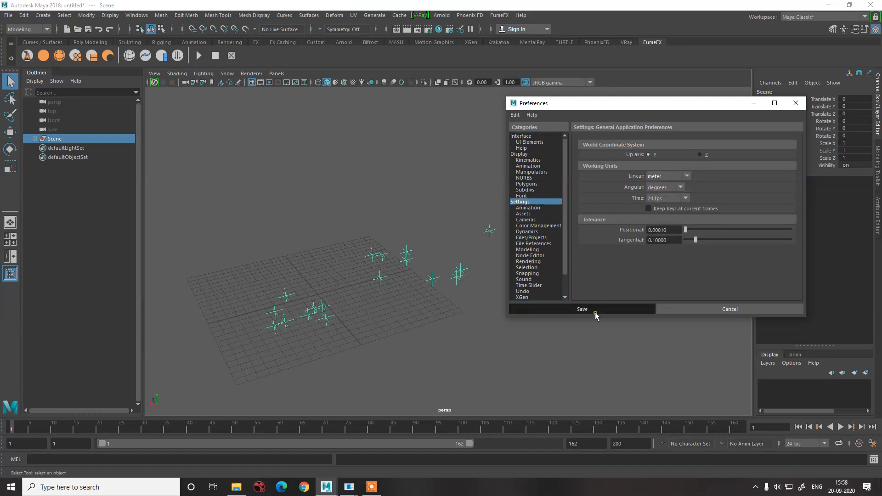
click(565, 315)
alt+drag(563, 315, 423, 265)
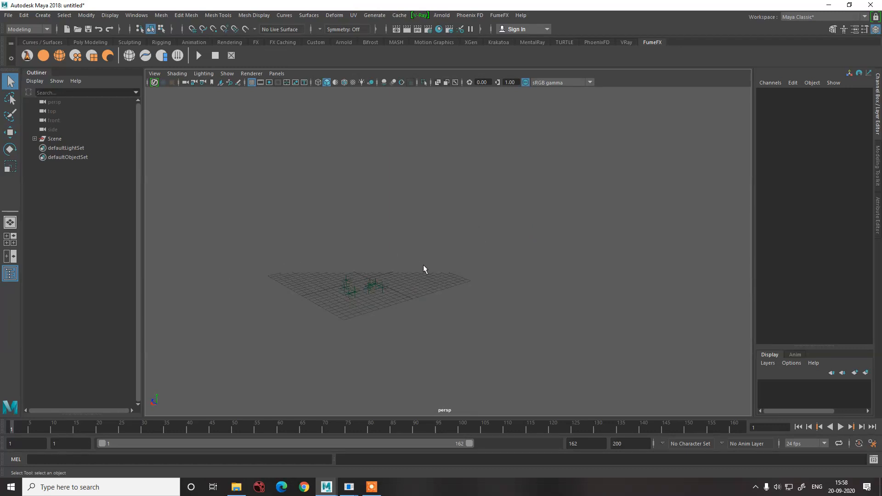
- Set the persp camera's far clip plane to 100000 and its near clip plane to 0.010, and deselect the camera
click(154, 74)
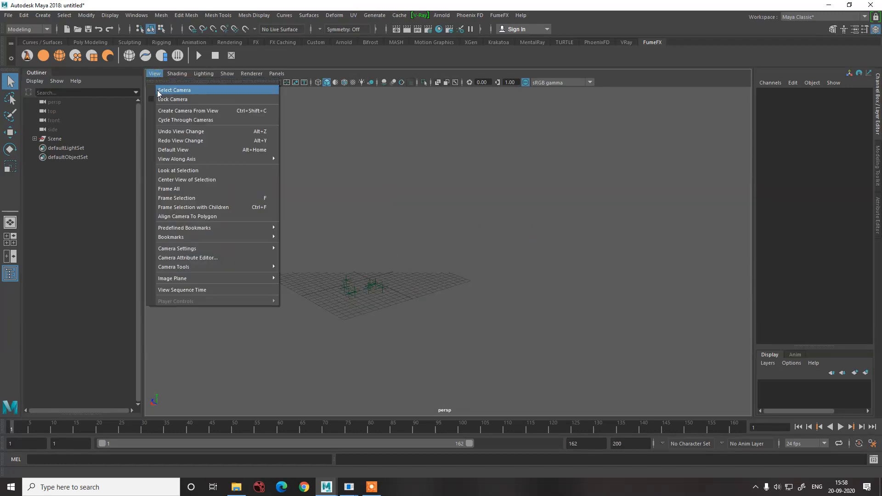
click(161, 88)
key(ctrl+a)
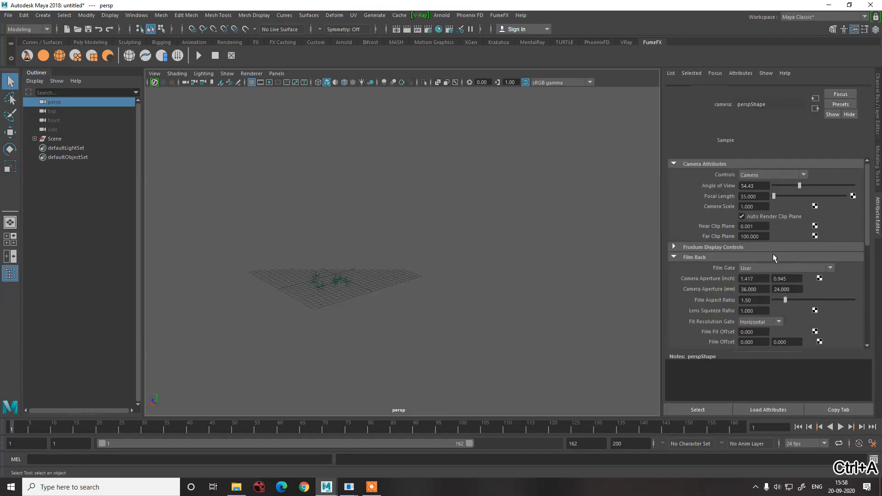
click(747, 245)
text(0)
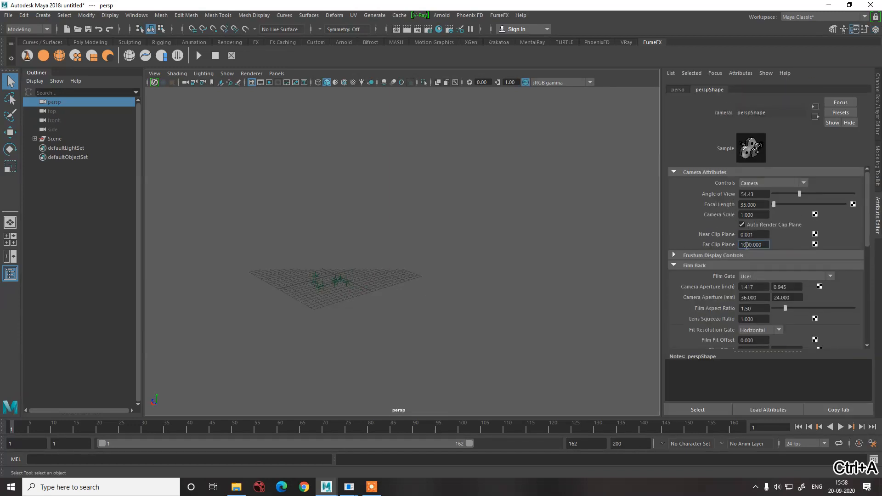
text(00)
key(Return)
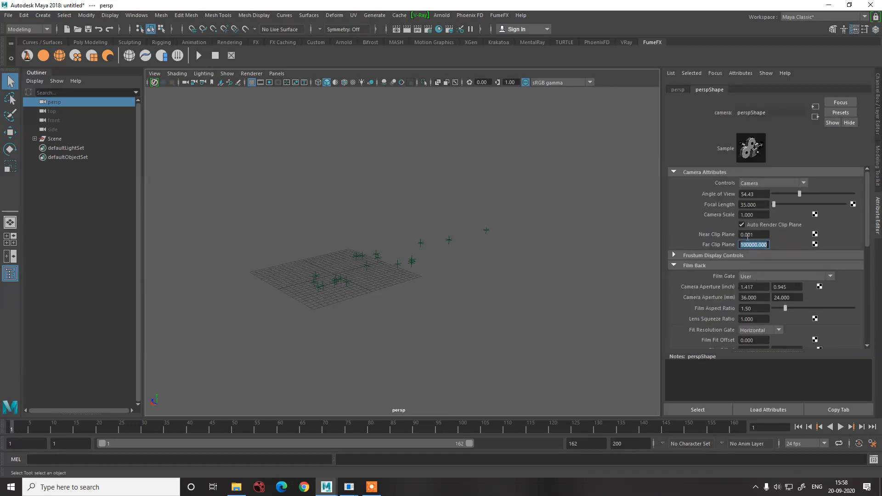
double_click(746, 235)
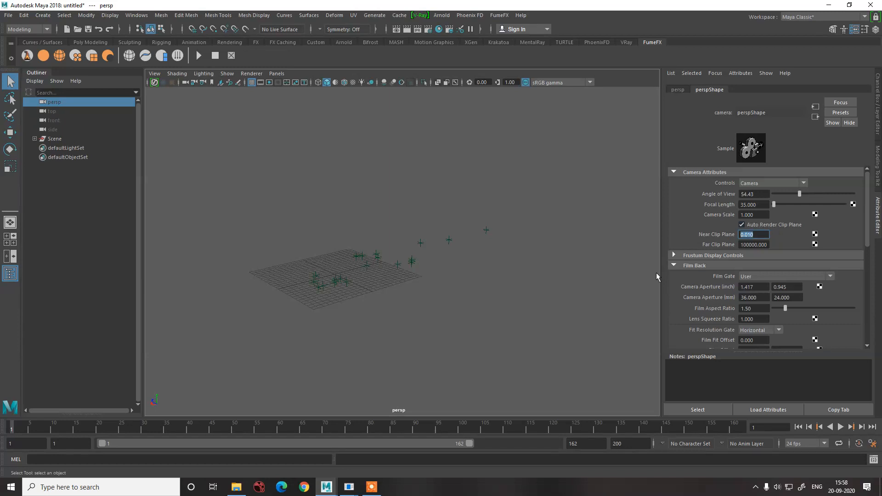
click(372, 168)
- Import Car_Mustang_1967_Lineup_v001.ma into the scene with the tracked camera and points
click(9, 15)
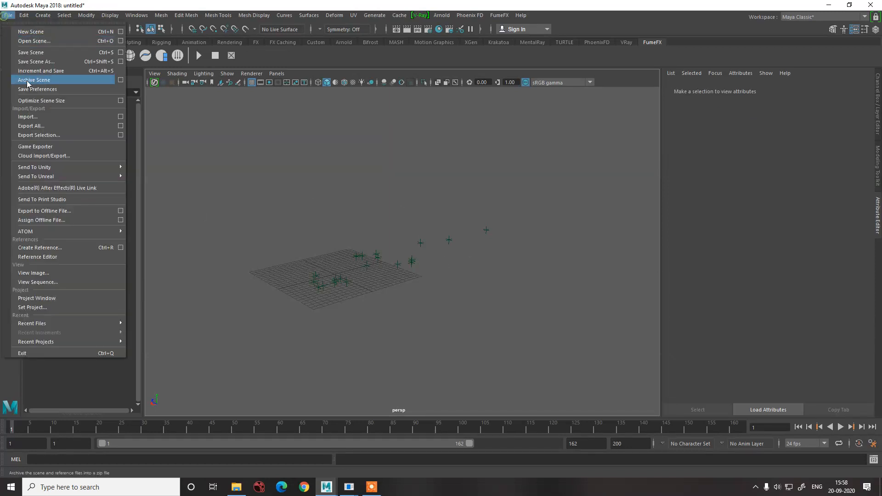
click(29, 117)
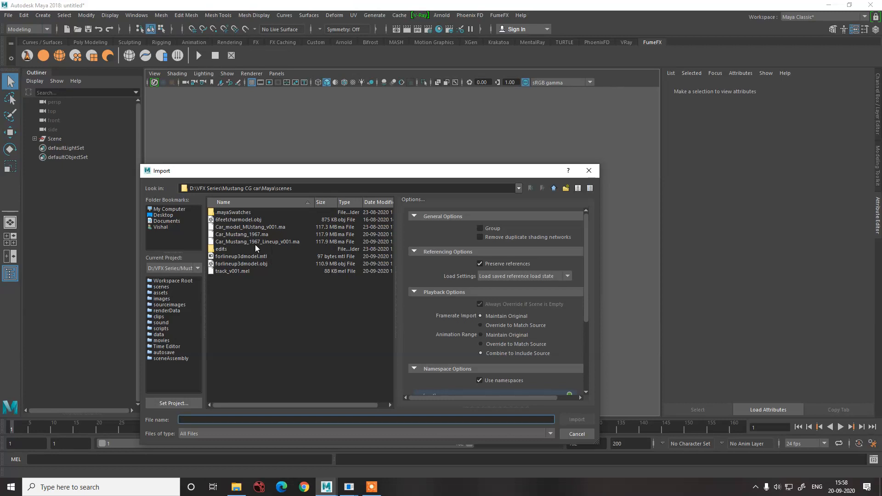
double_click(255, 242)
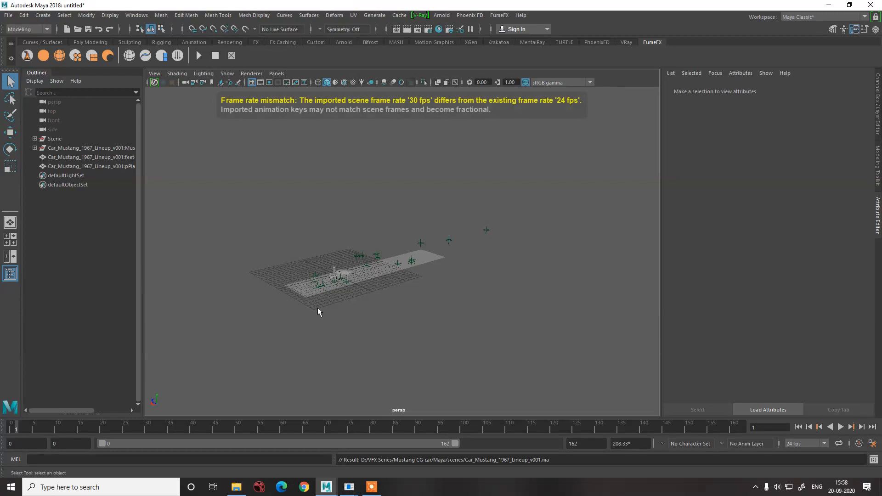
- Look through the mustang_scan_1_1 camera and pick the ground plane, followed by the Mustang's windshield
scroll(329, 290, up, 5)
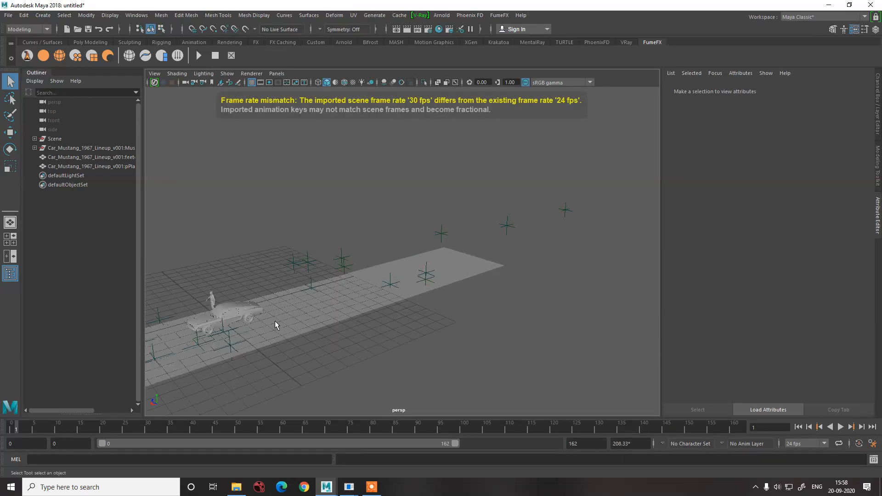
scroll(276, 326, down, 2)
click(276, 74)
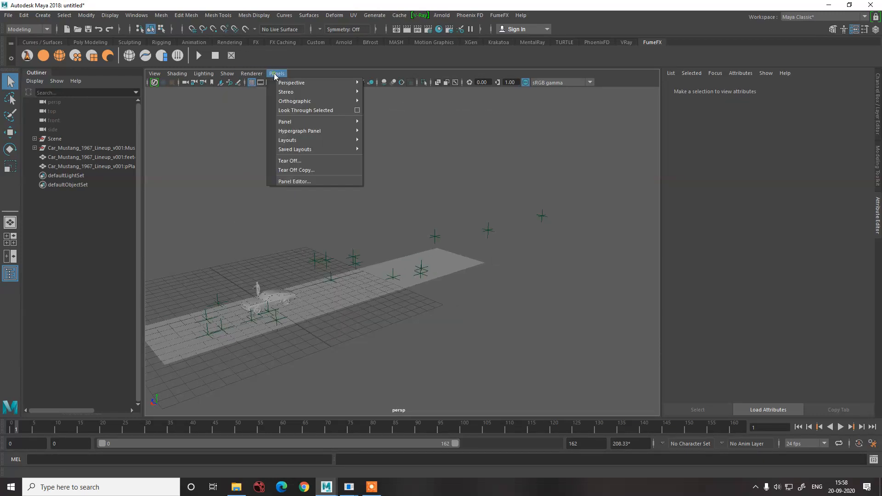
mouse_move(298, 83)
click(388, 82)
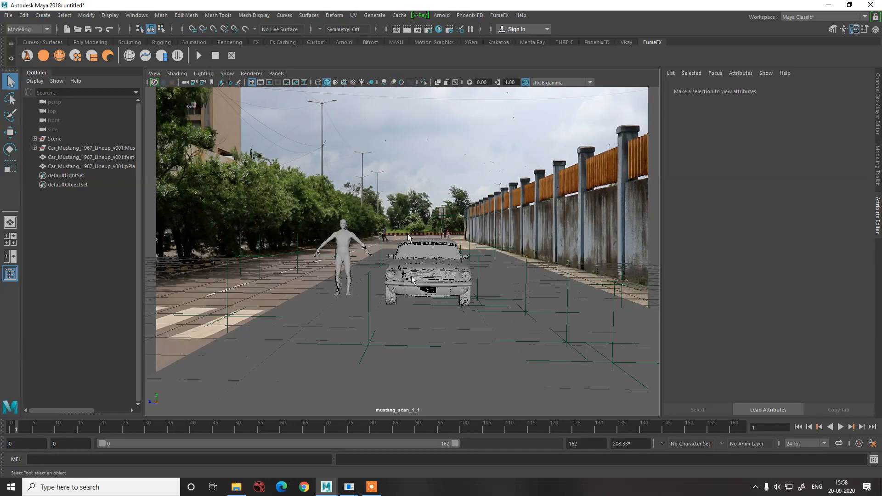
click(473, 305)
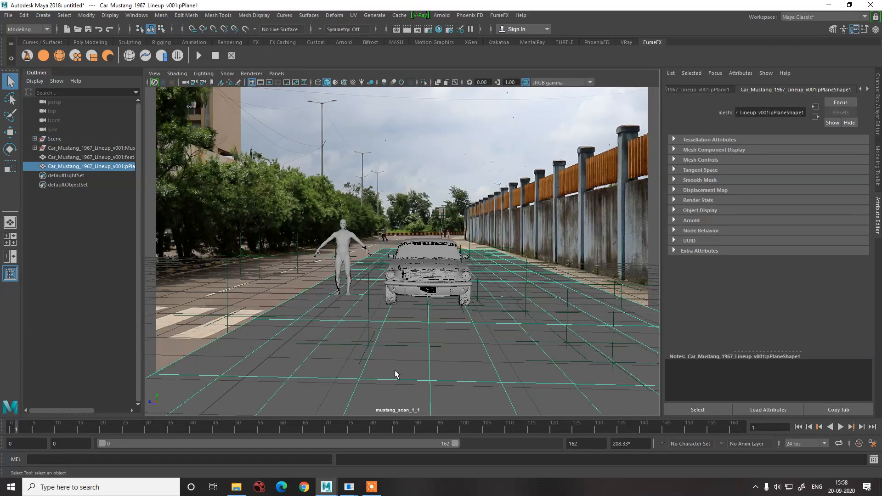
click(431, 255)
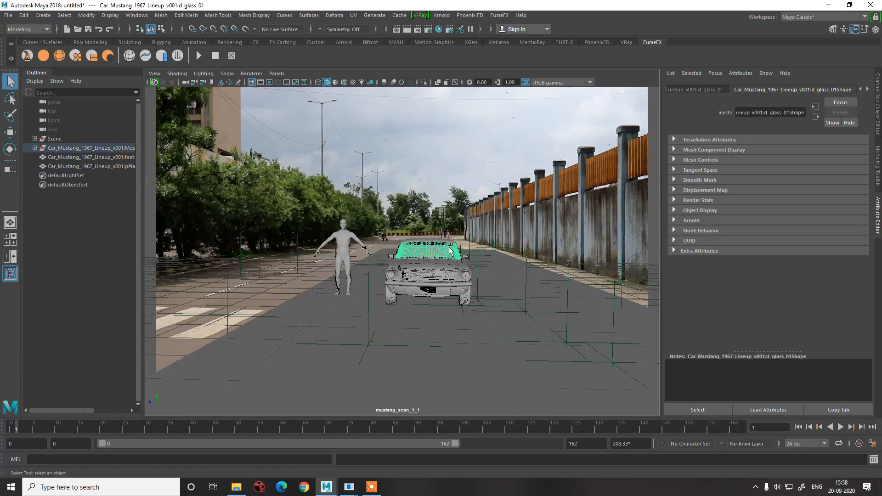
- Select the mustang_scan_1_1 camera and set its near clip plane to 0.010 and far clip plane to 10000
click(154, 73)
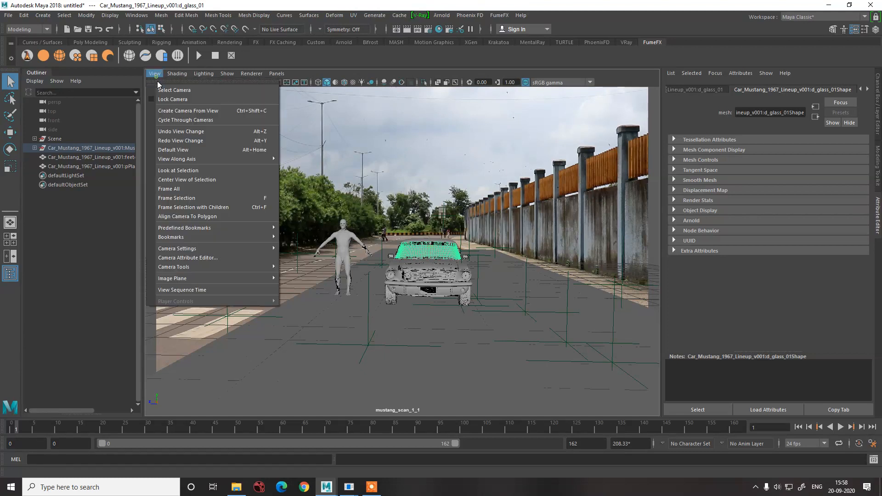
click(168, 88)
scroll(742, 304, down, 8)
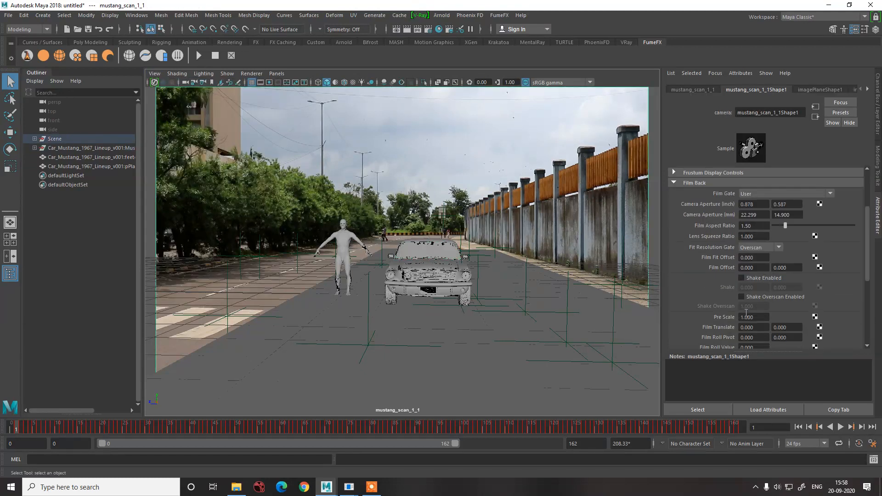
scroll(751, 307, up, 5)
scroll(753, 308, up, 2)
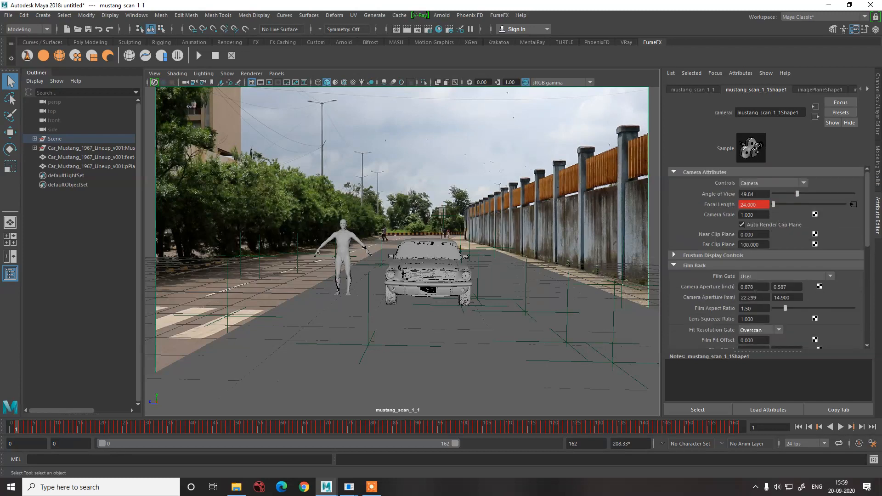
double_click(749, 234)
text(01)
key(Return)
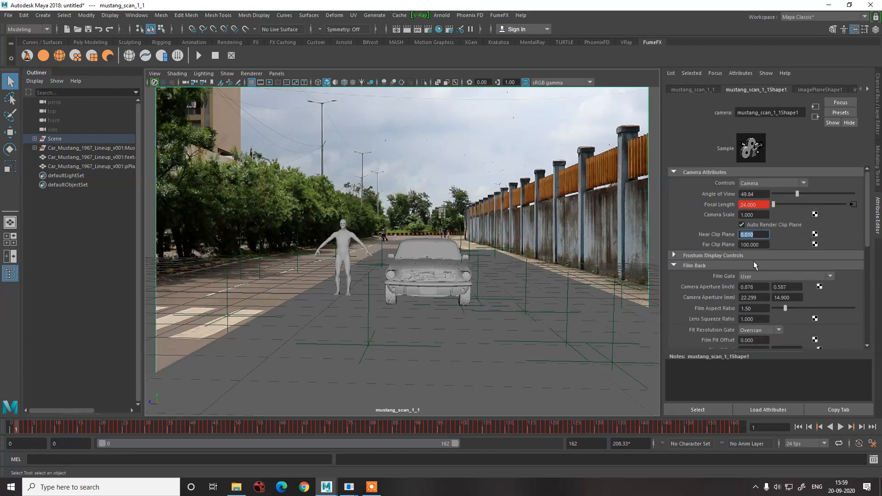
click(743, 245)
triple_click(743, 246)
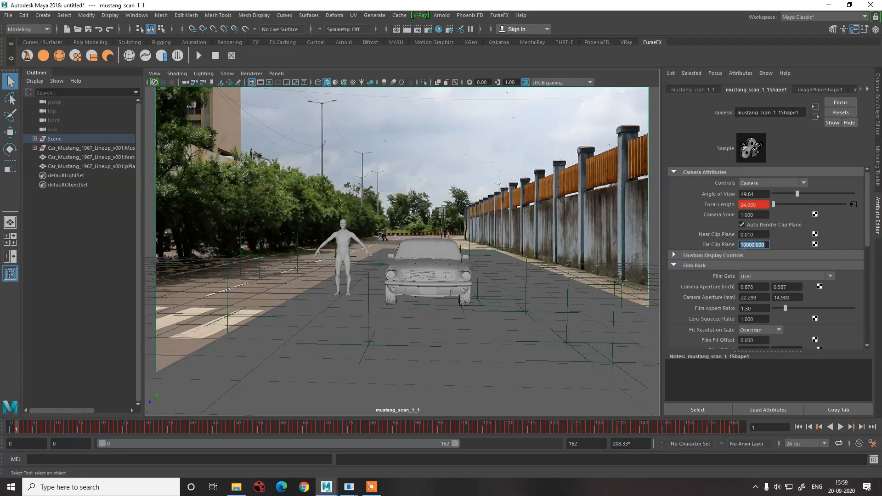
- Scrub the timeline to around frame 154 to check how the car and character sit on the tracked footage
click(372, 357)
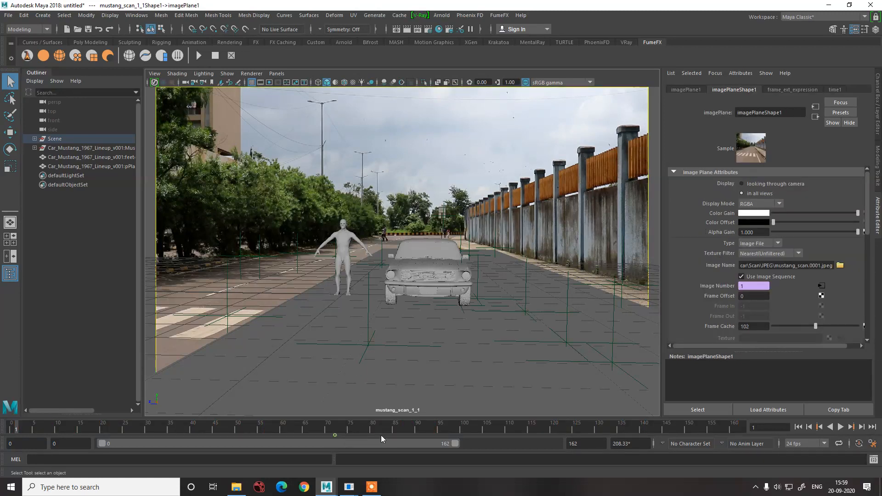
drag(490, 428, 715, 426)
key(alt+comma)
key(alt+comma)
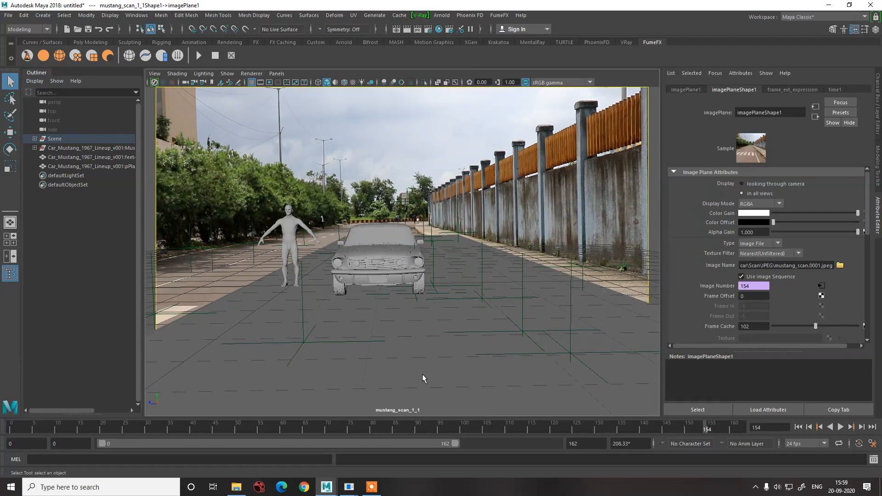
- Select the Scene group and play the shot to examine the car against the track points, stopping at frame 152
click(51, 140)
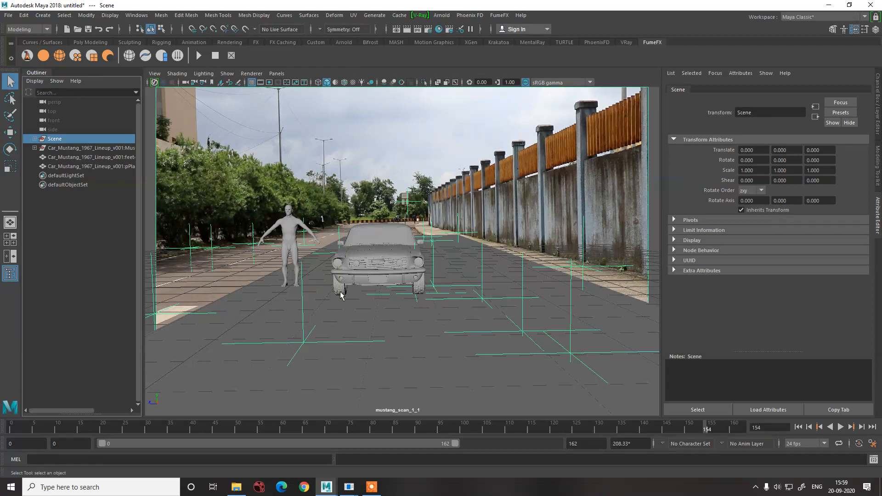
key(alt+v)
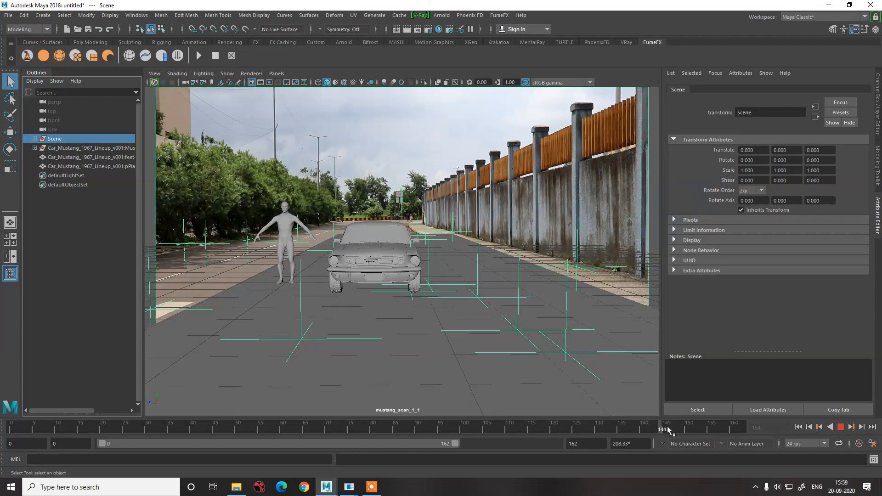
click(697, 431)
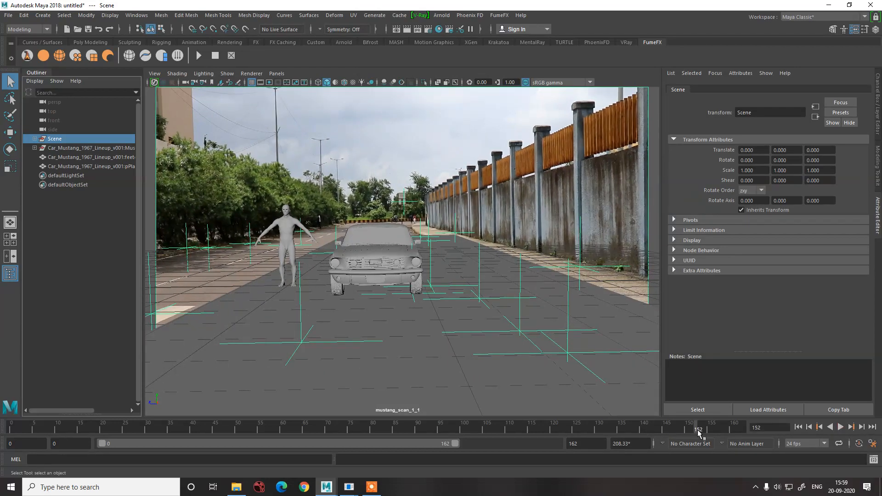